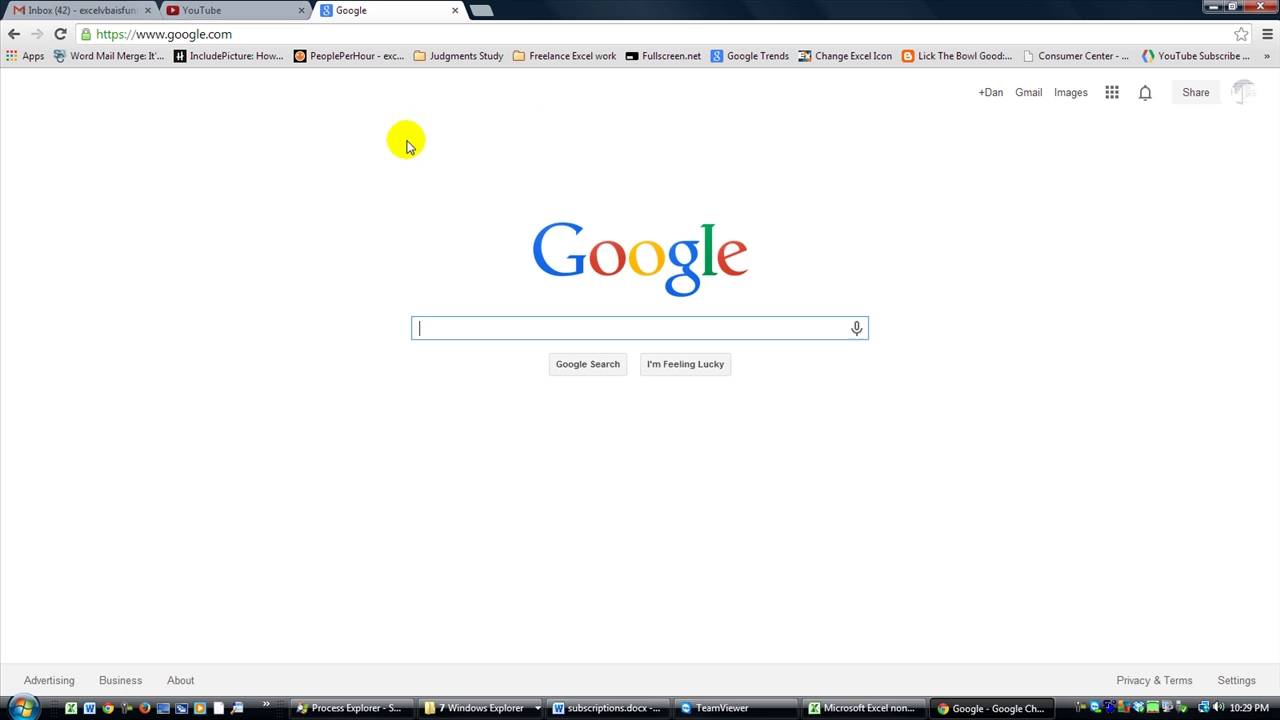
Step: From Google Drive, create a new Google Form using Create > Form
click(1111, 92)
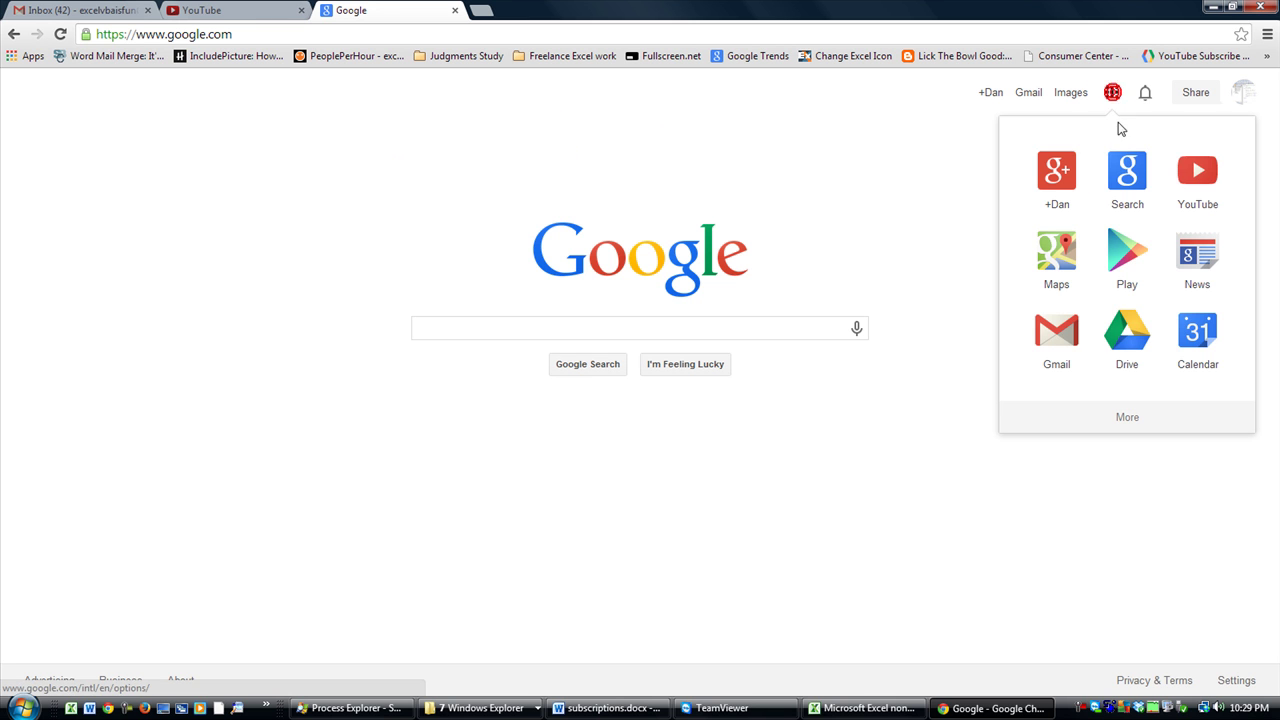
click(1134, 333)
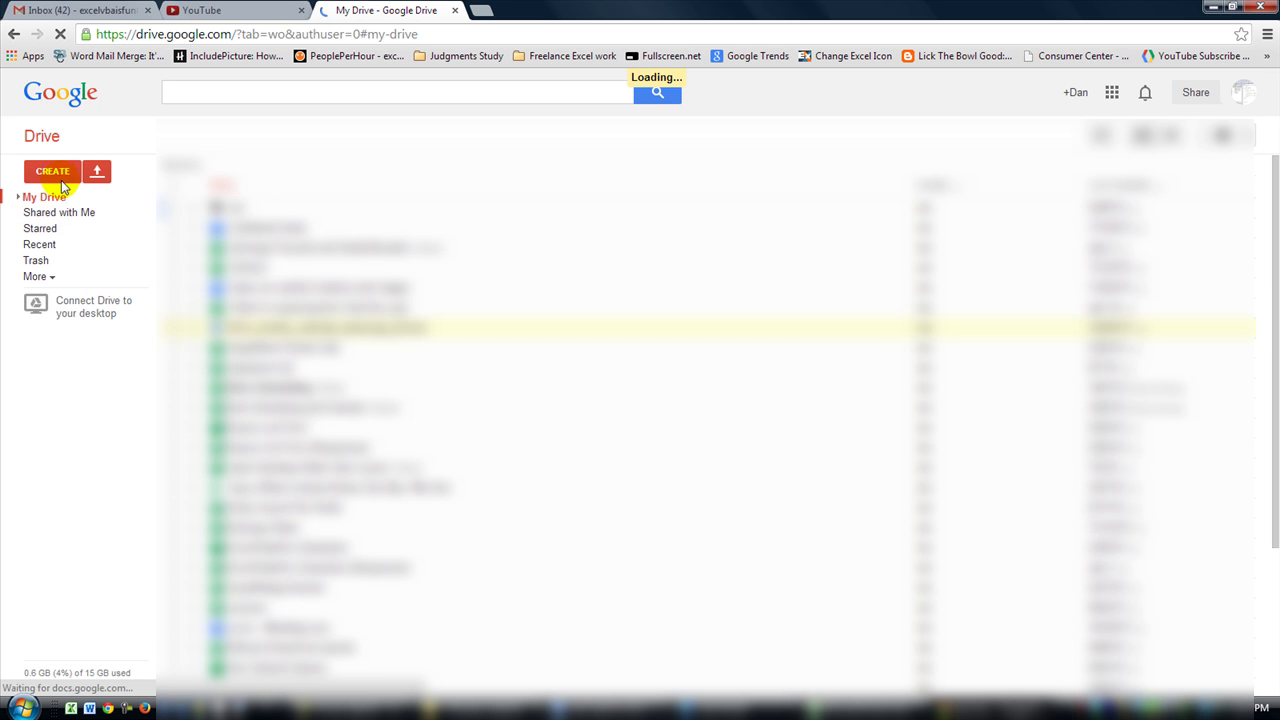
click(54, 176)
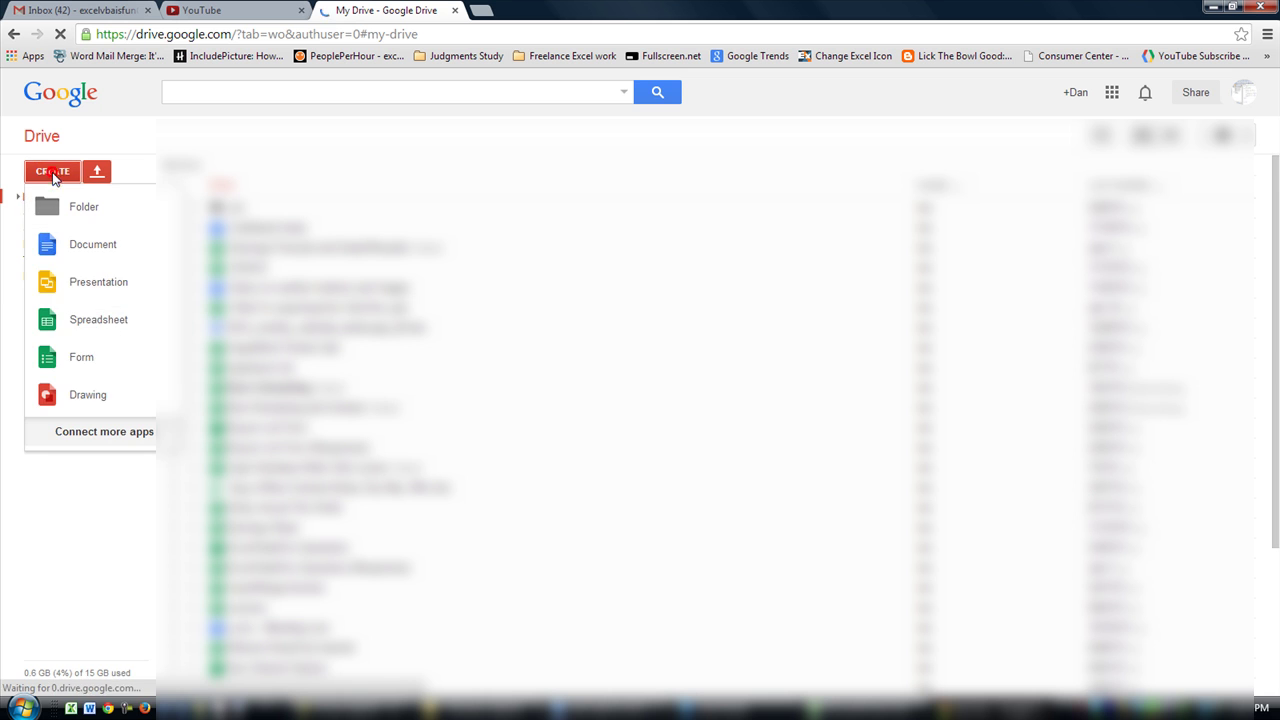
click(81, 362)
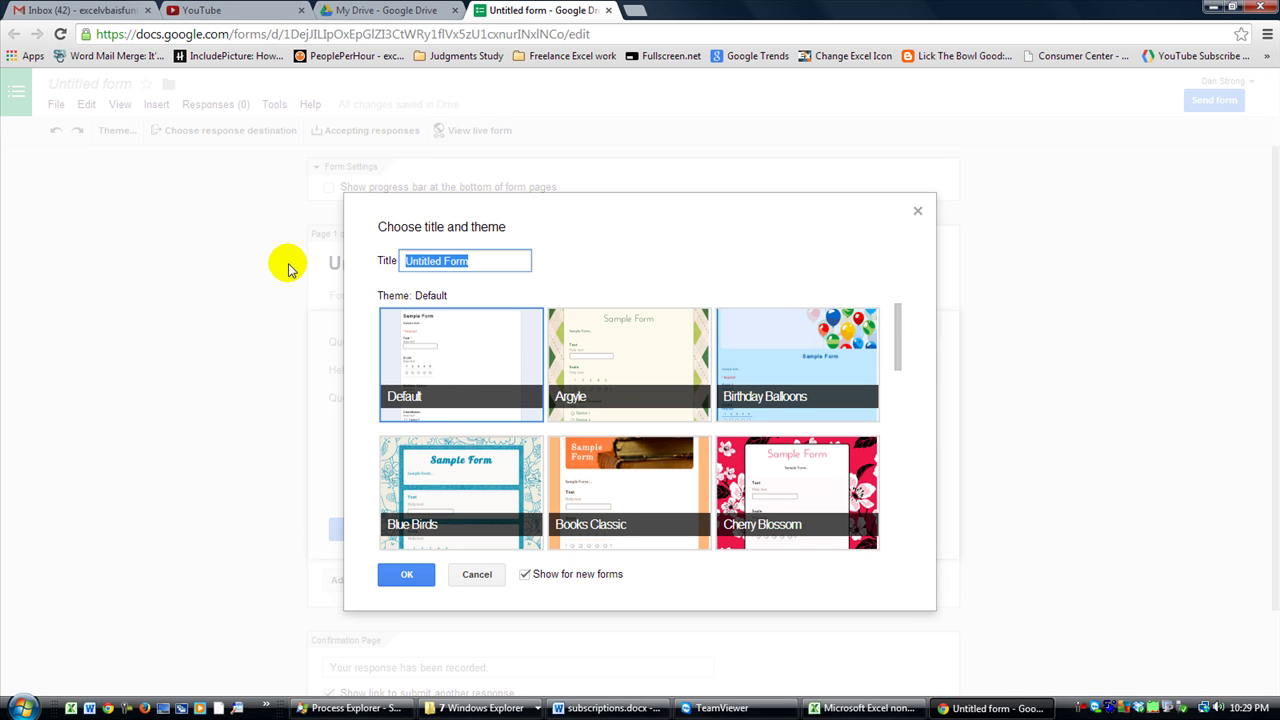
Step: Apply the Birthday Balloons theme and title the form 'Birthday Form'
click(782, 358)
click(495, 262)
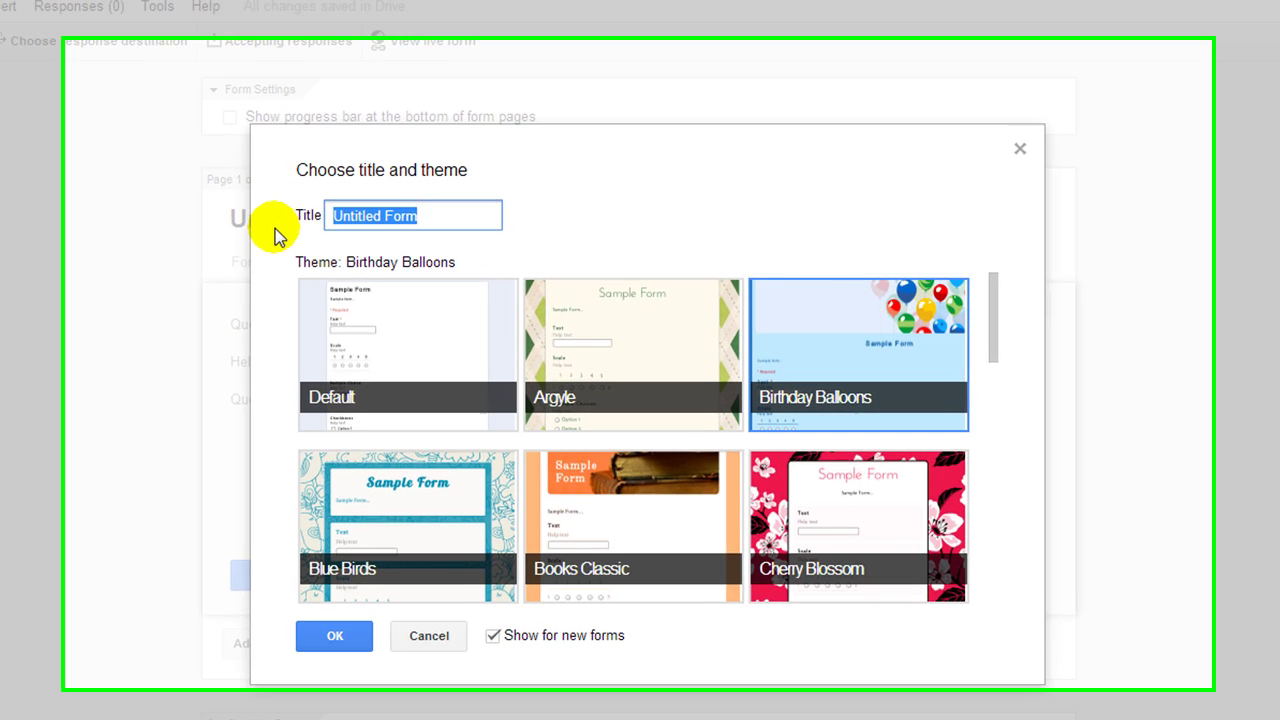
text(Birthday)
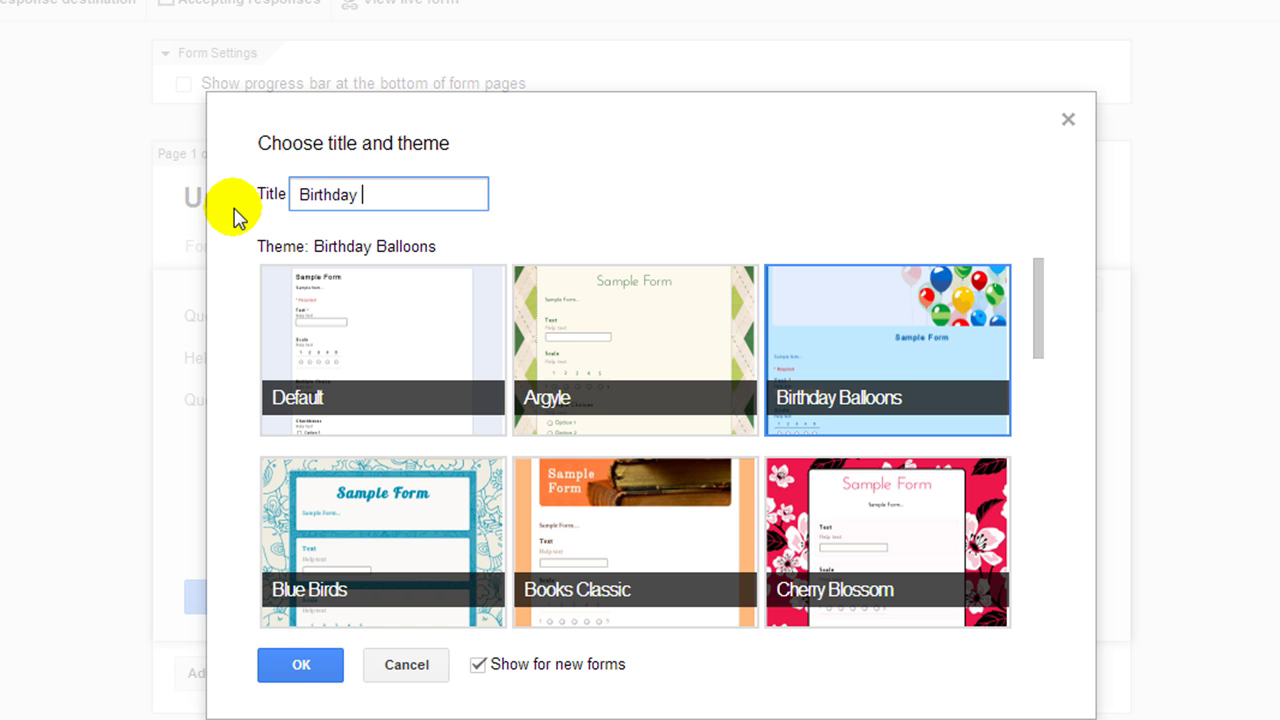
click(300, 666)
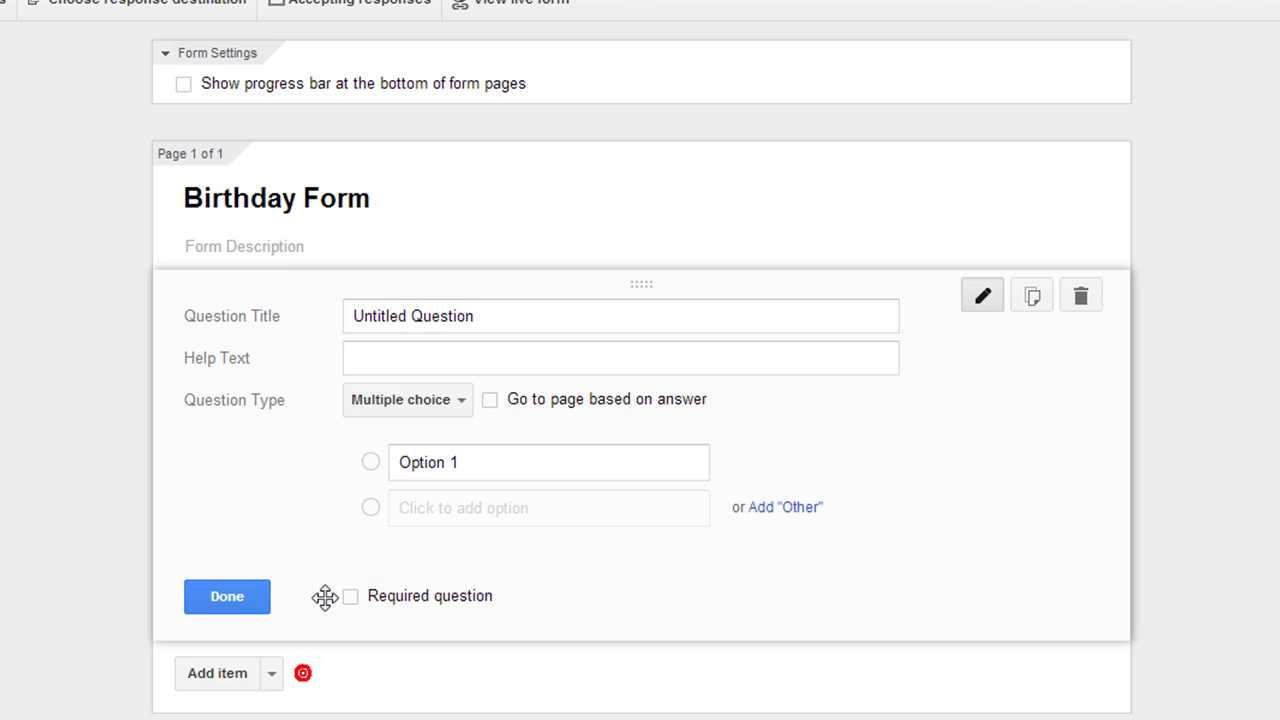
Step: Title the first question 'First and Last Name Please'
click(487, 316)
drag(345, 308, 283, 320)
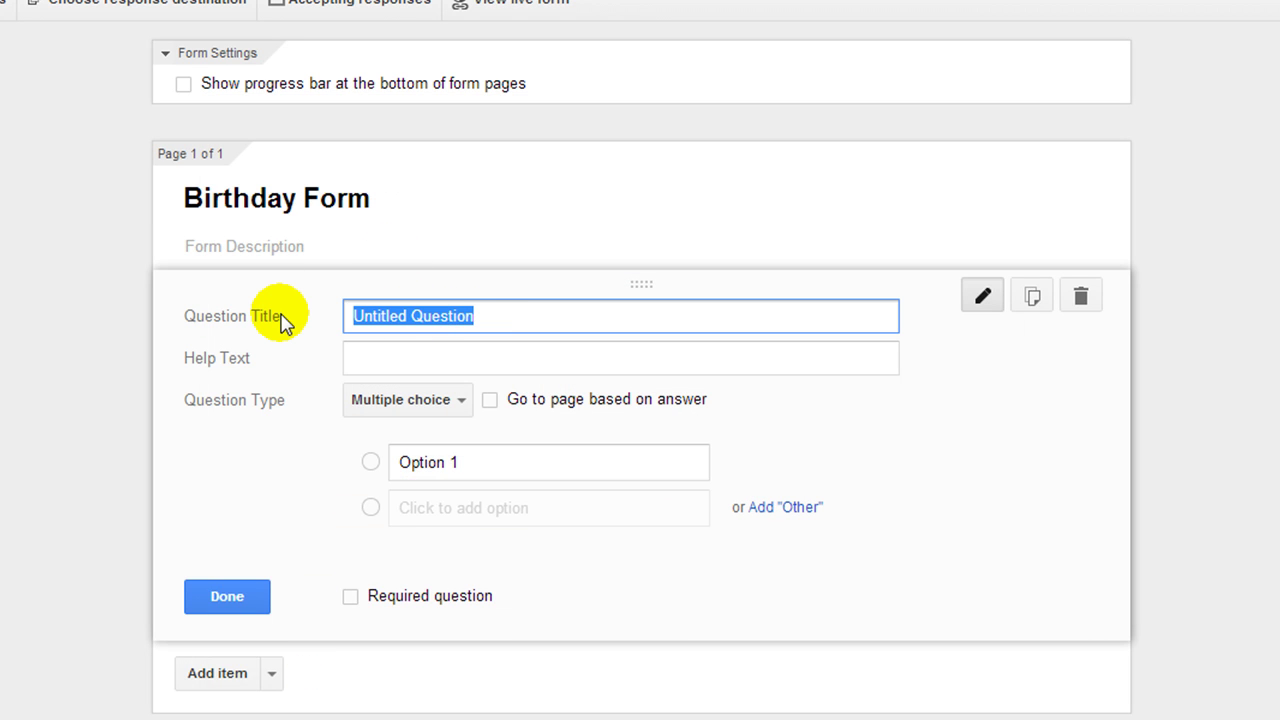
text(First and Last Name Please)
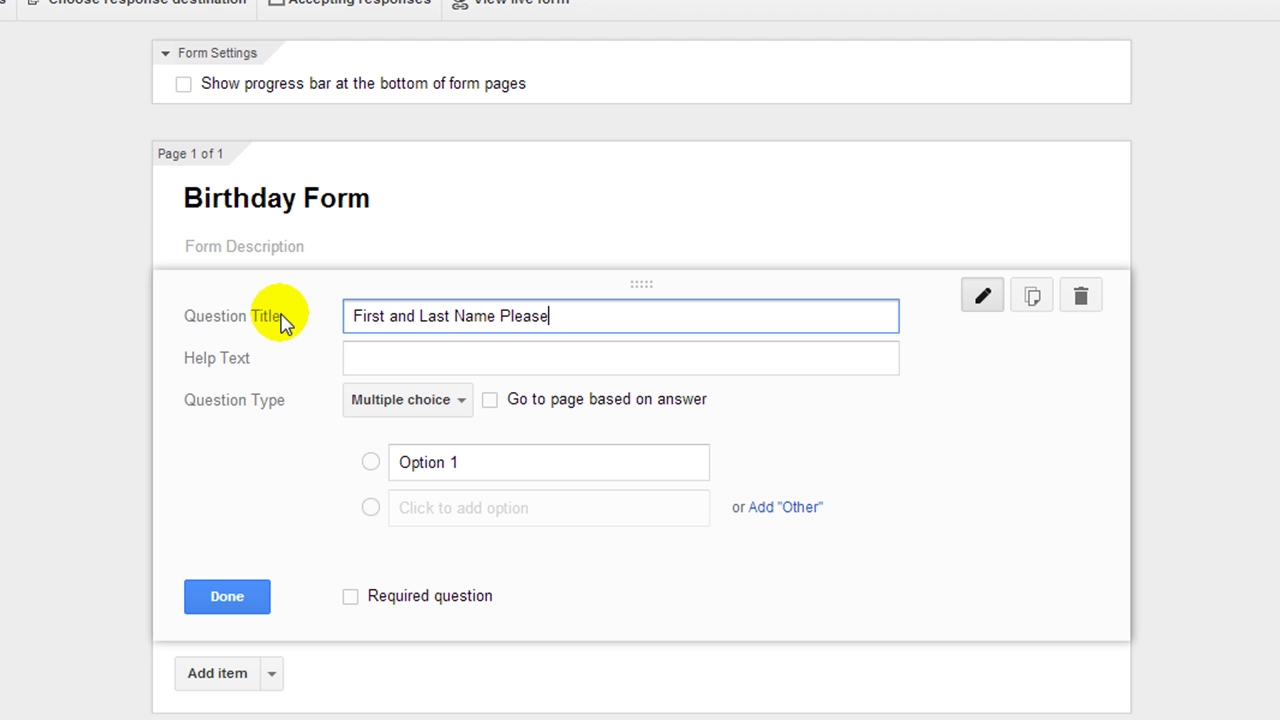
Step: Make the name question a required Text question, then add a second question 'your email, please?'
click(458, 404)
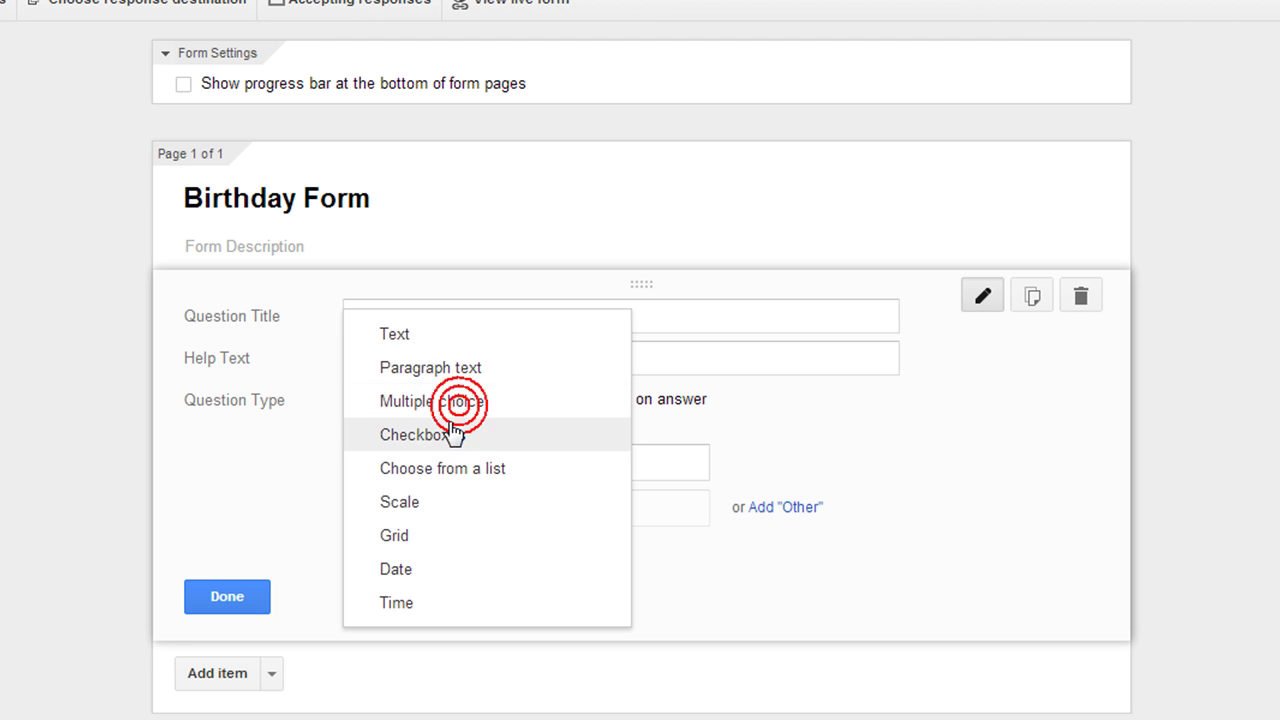
click(435, 334)
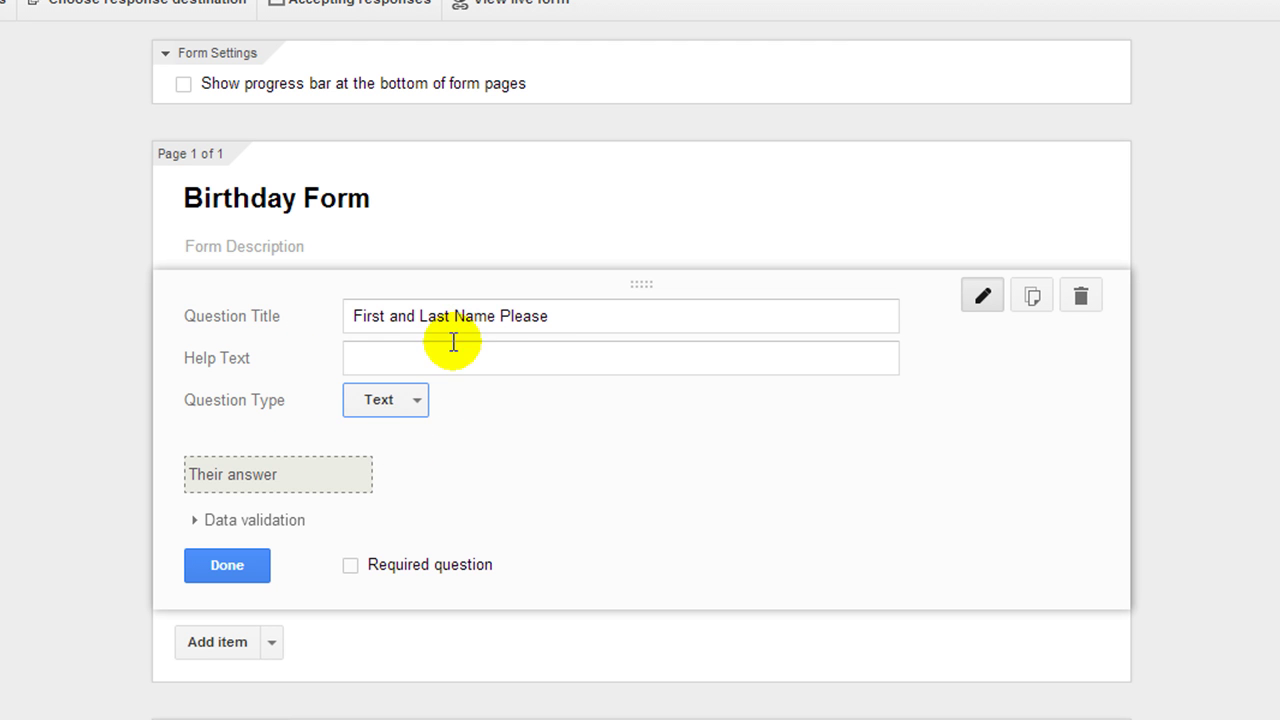
click(350, 565)
click(214, 570)
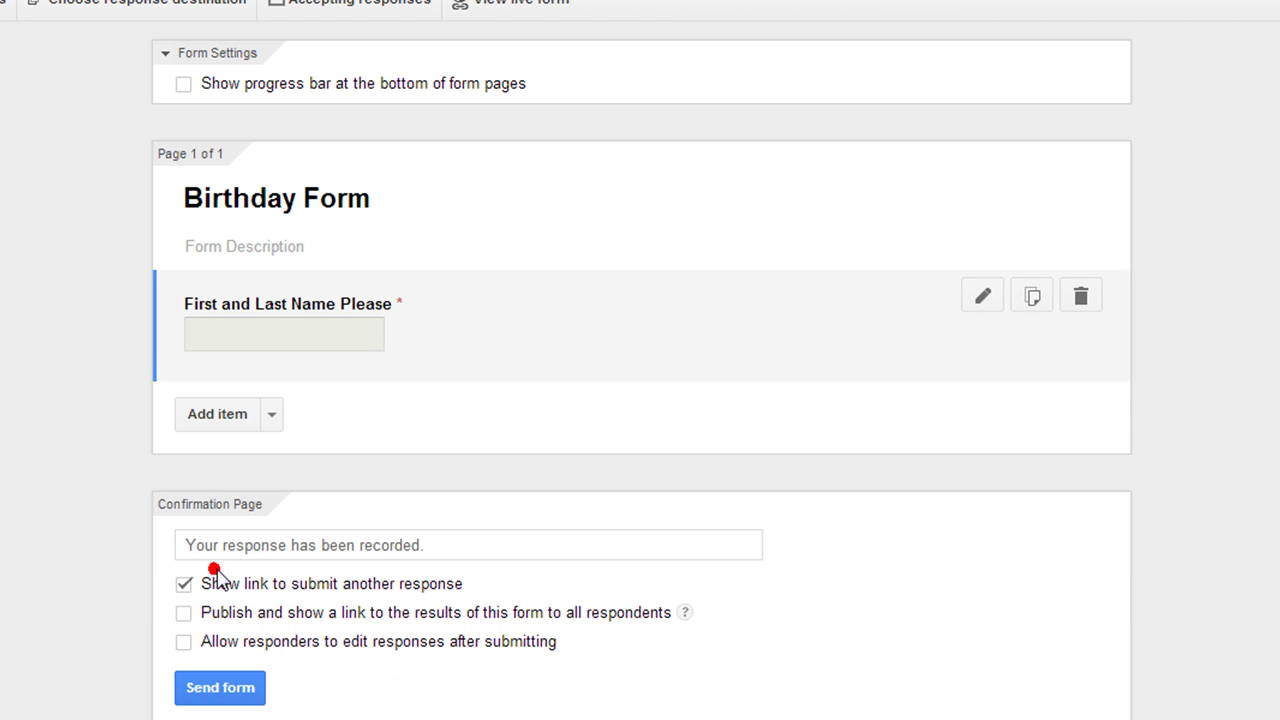
click(237, 406)
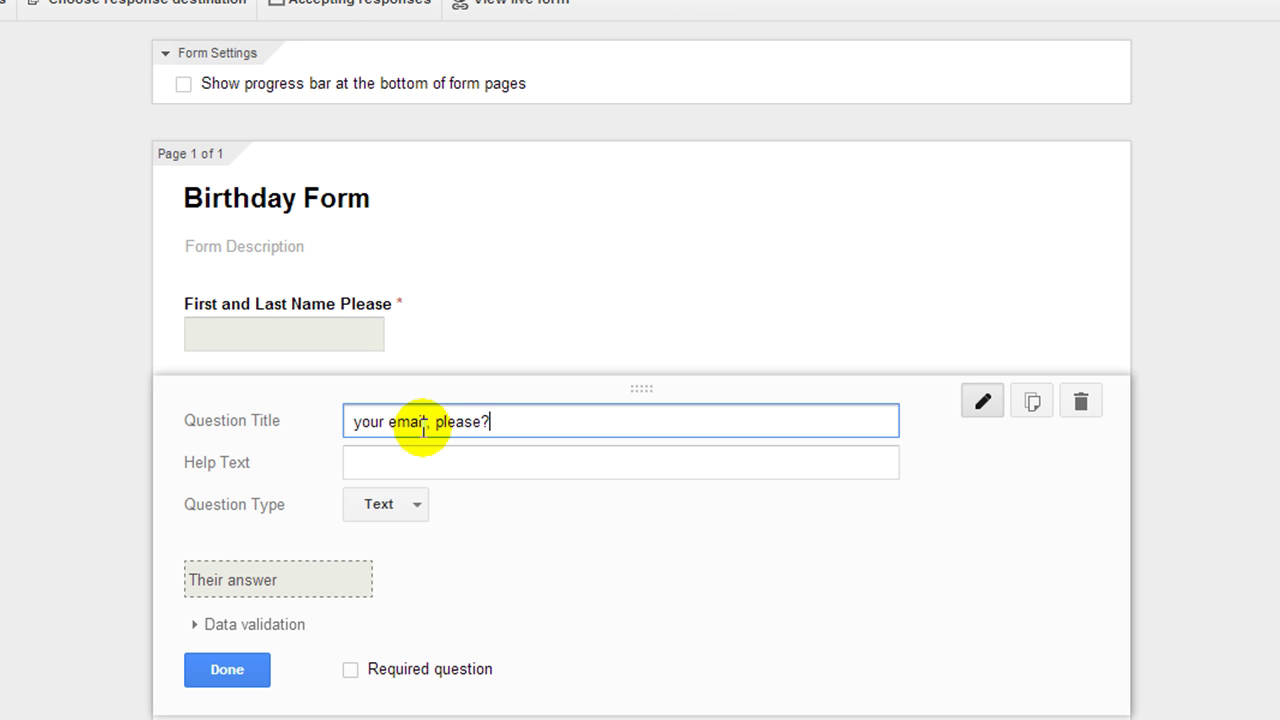
Step: Finish the email question and add a Date question below it
click(238, 670)
click(271, 513)
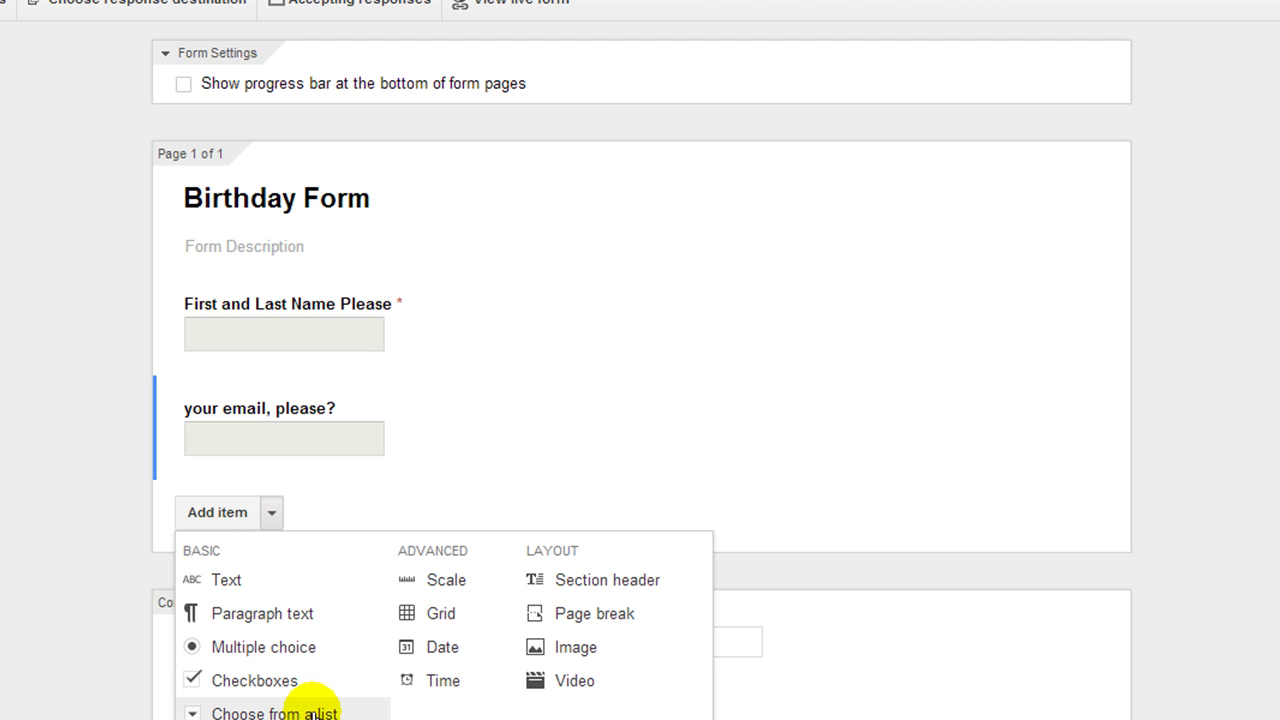
click(436, 648)
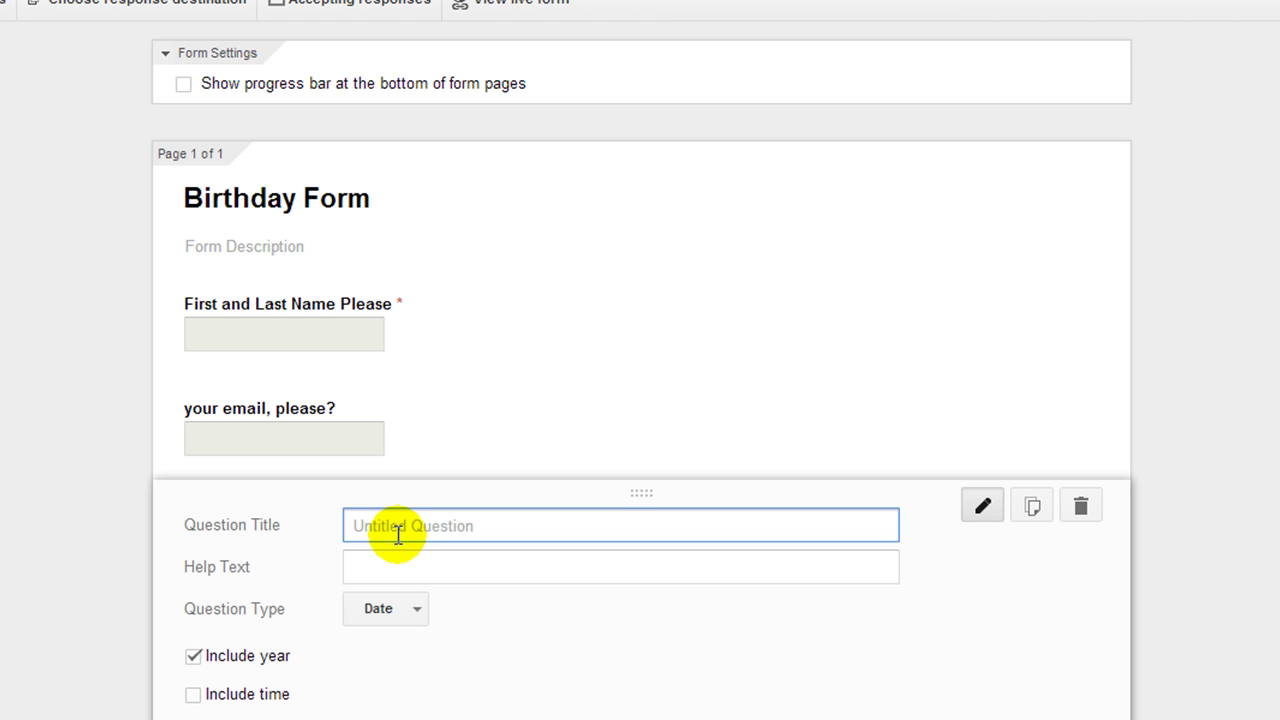
Step: Title the date question 'What's your birthday?' and make it required
text(What's your birthday?)
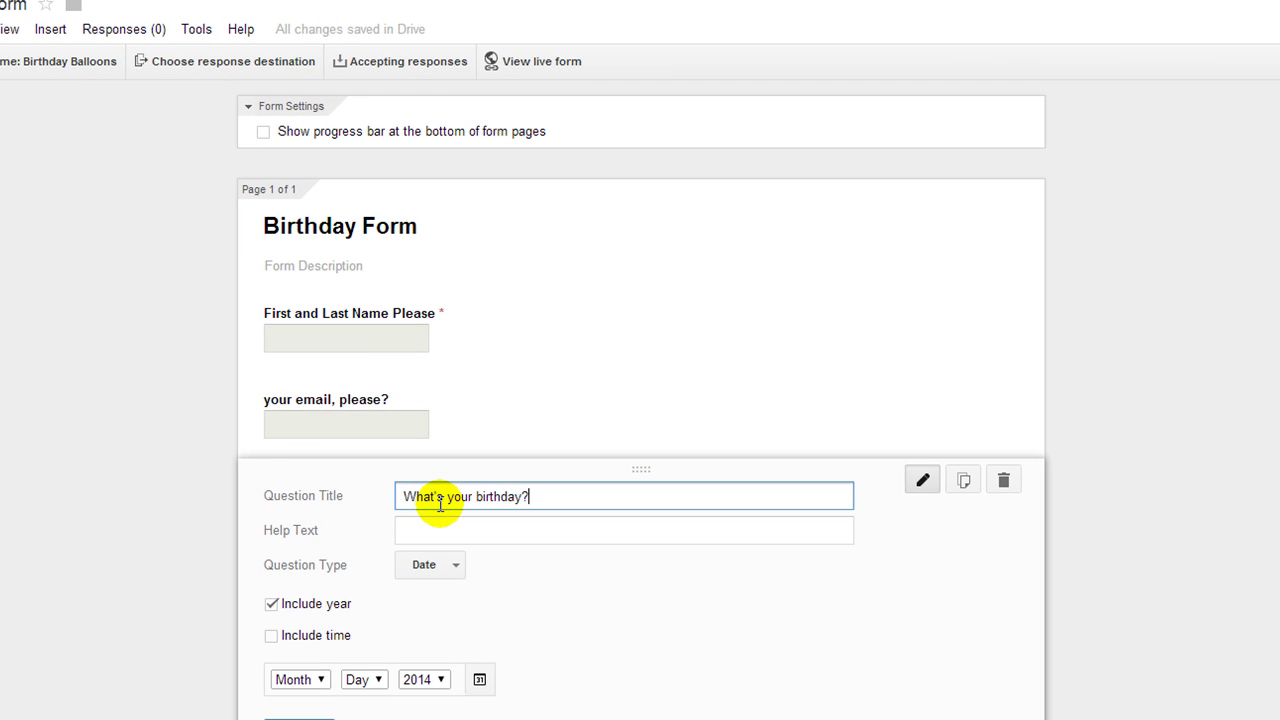
scroll(450, 507, down, 1)
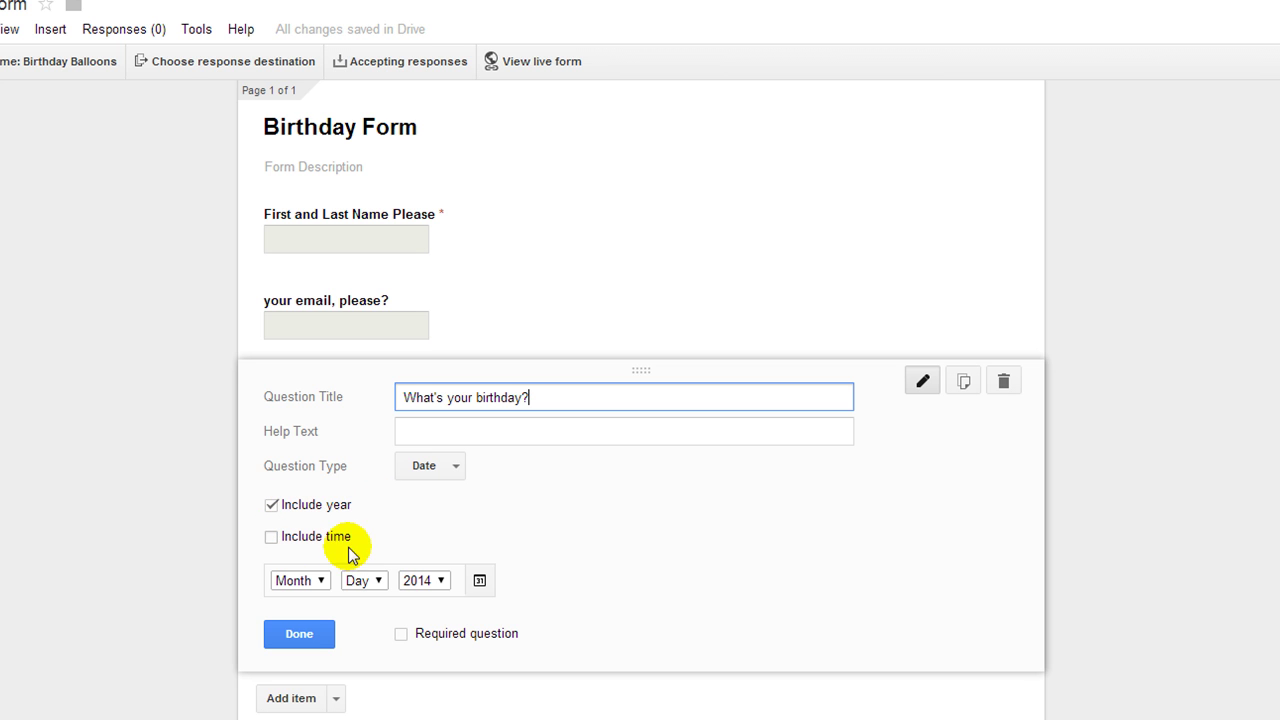
click(320, 578)
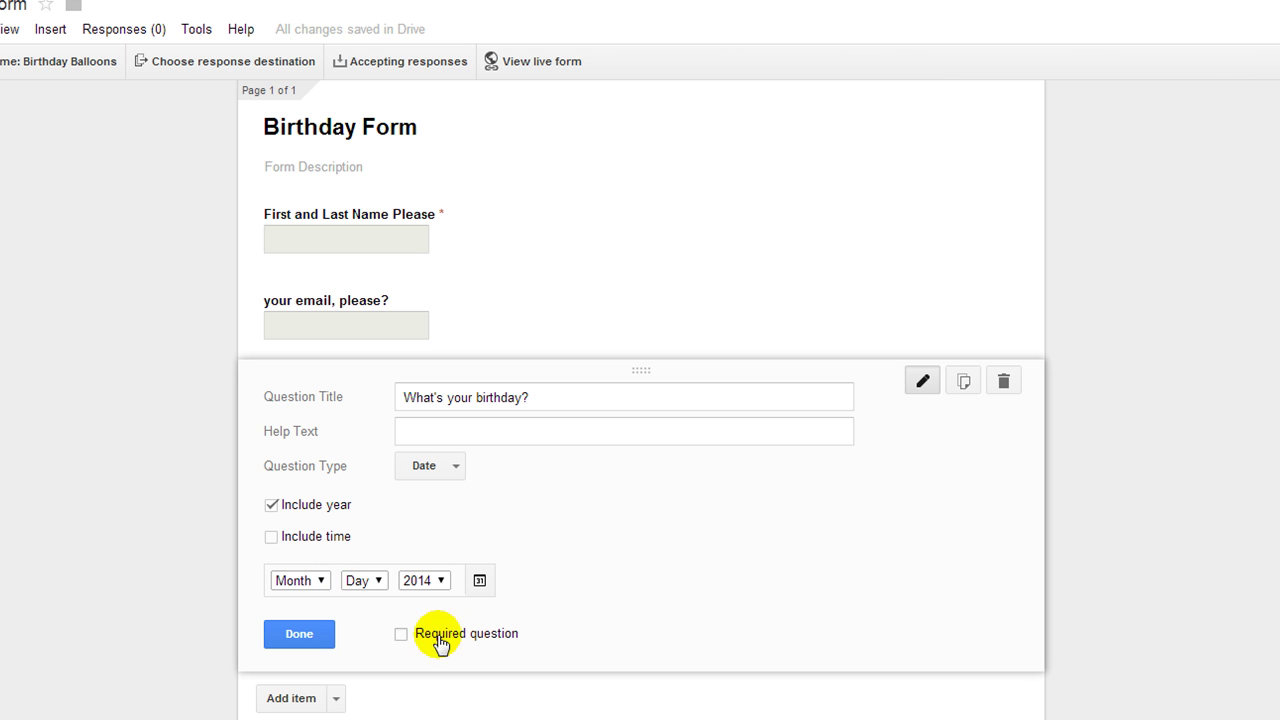
click(401, 634)
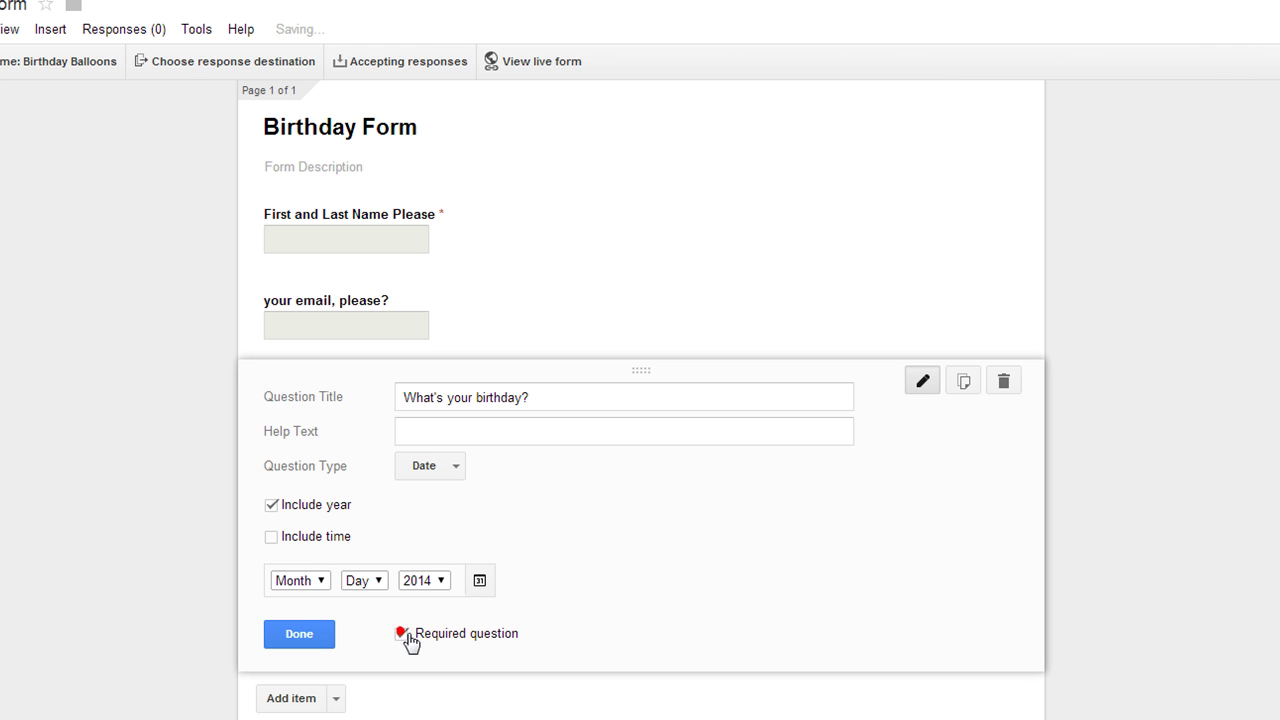
click(293, 636)
scroll(486, 471, up, 1)
click(322, 268)
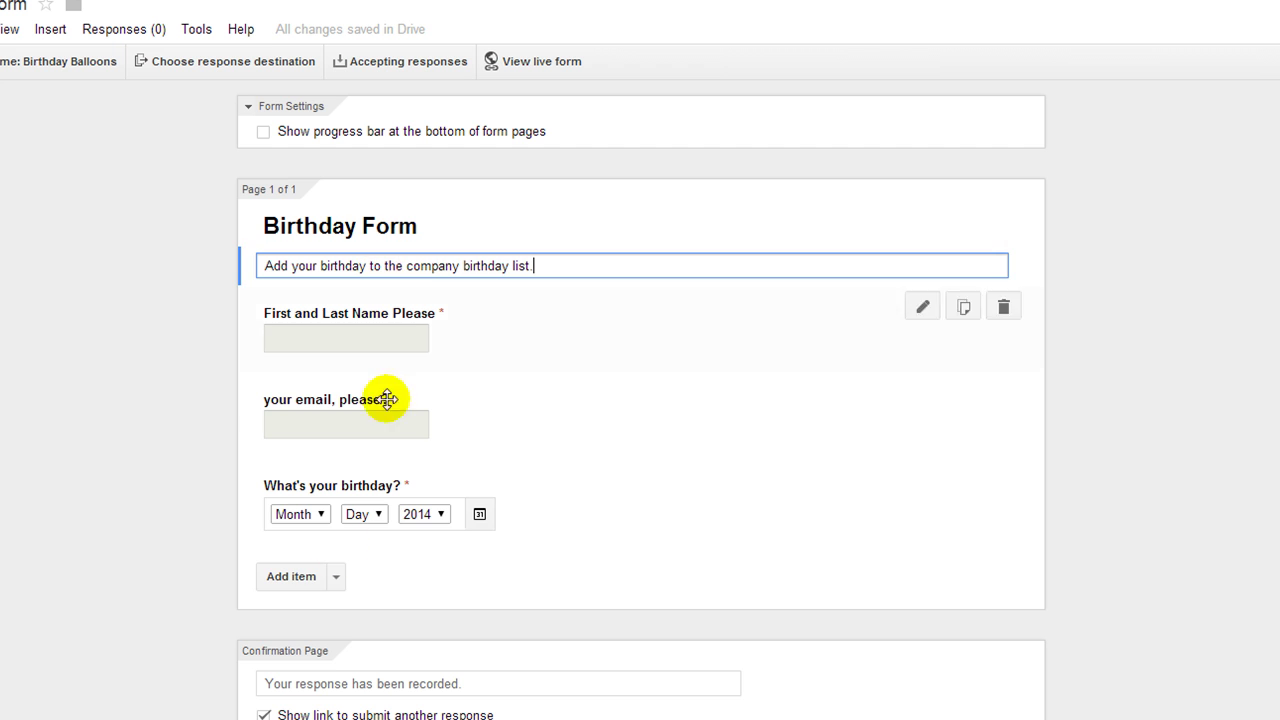
Step: Enter the description 'Add your birthday to the company birthday list.' and scroll to review the form
scroll(1210, 235, down, 1)
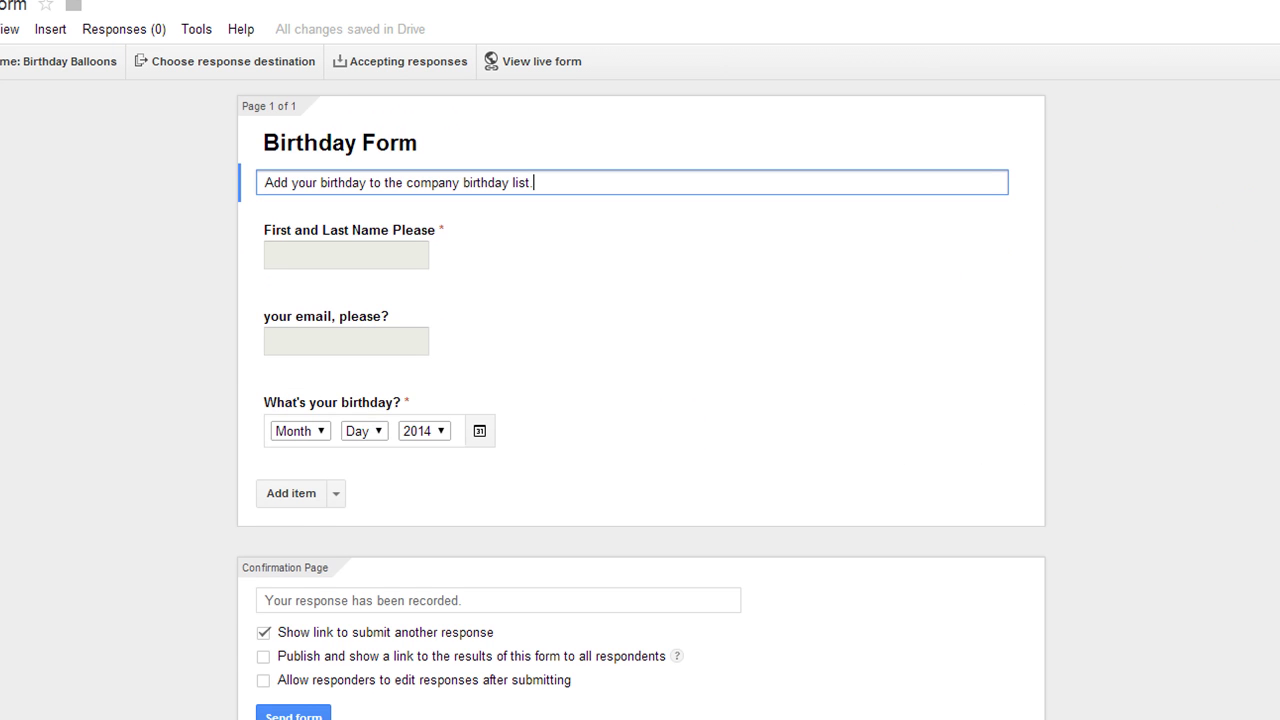
scroll(91, 534, up, 1)
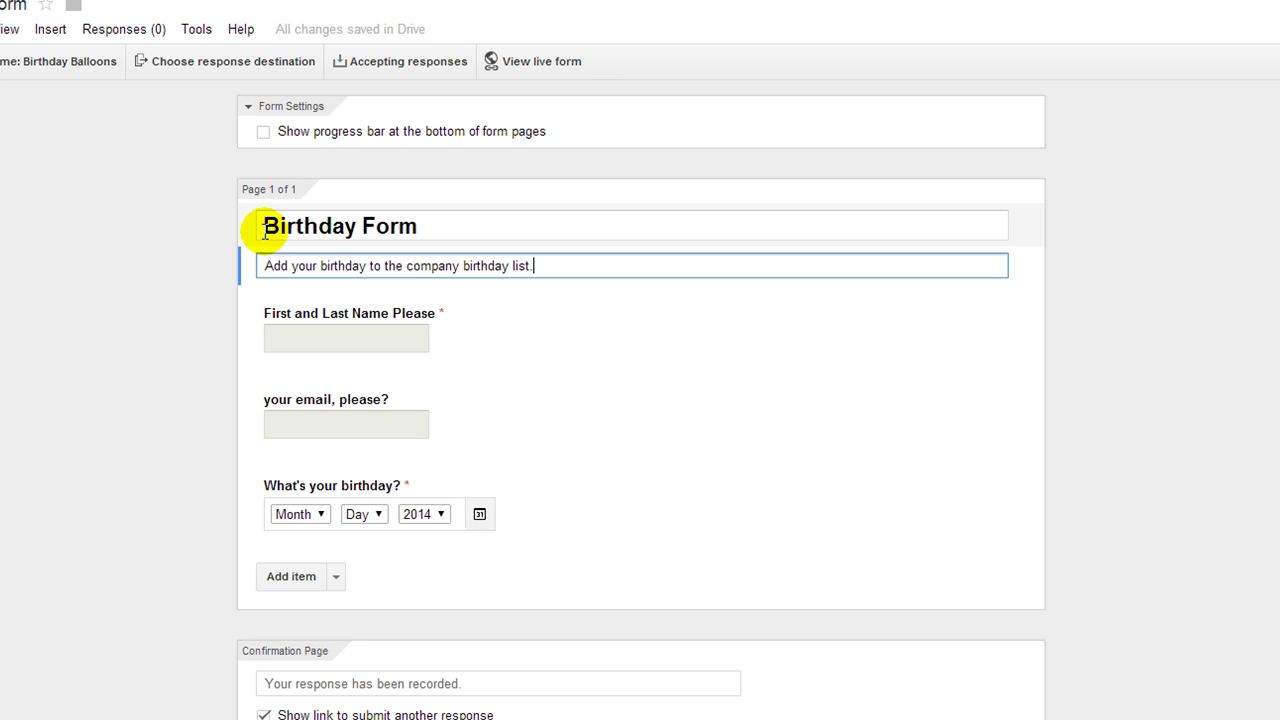
Step: Send responses to a new spreadsheet named 'Birthday Form (Responses)'
click(208, 66)
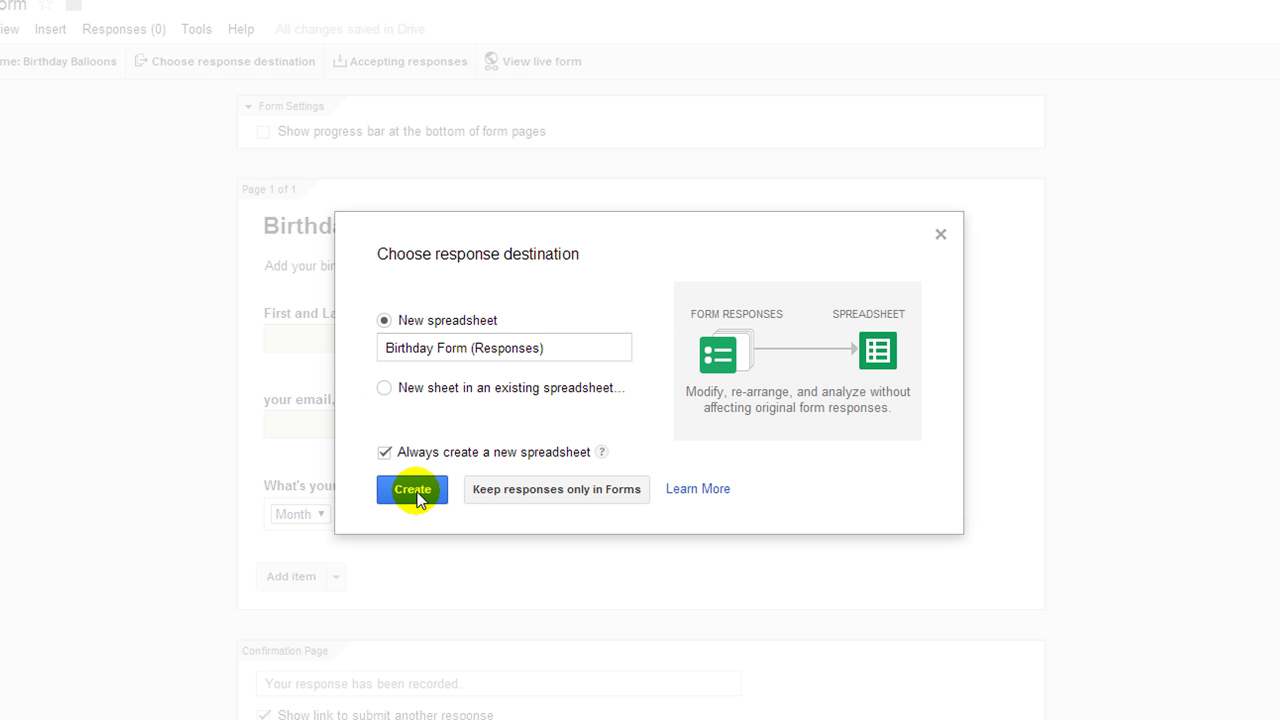
click(413, 490)
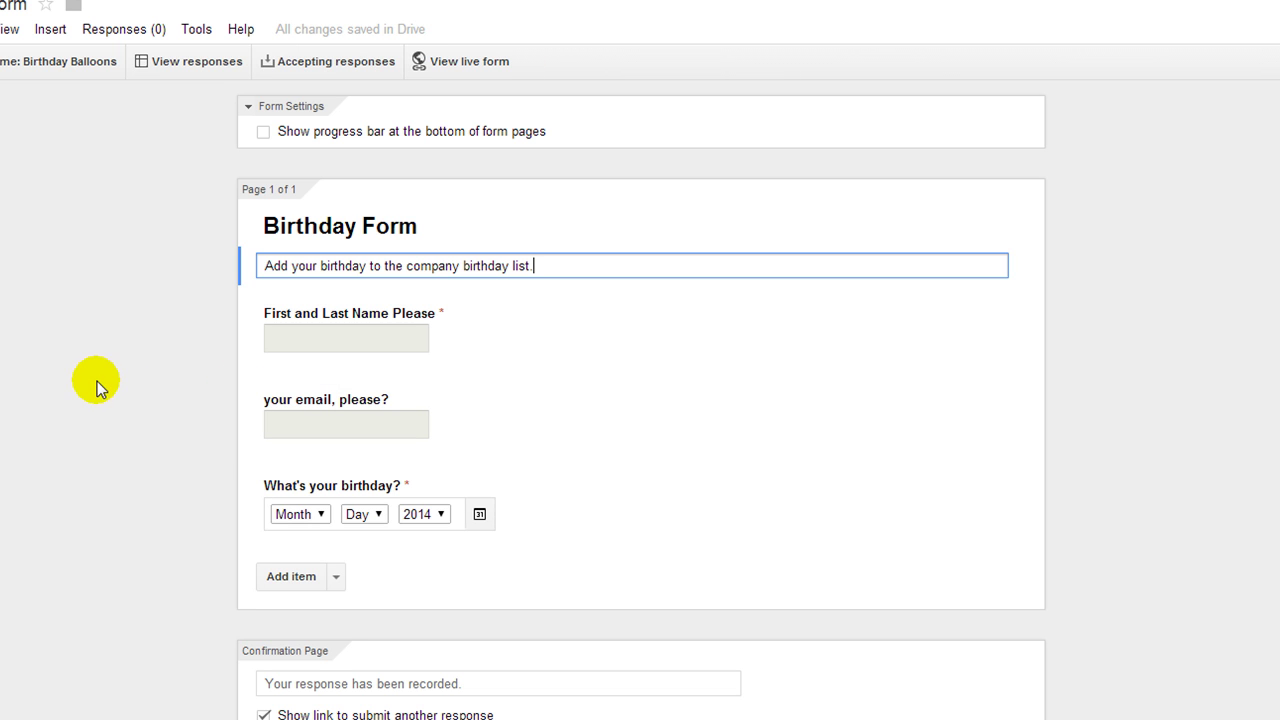
Step: View the Birthday Form (Responses) sheet's Timestamp, name, email and birthday headers, then return to the form editor
click(167, 66)
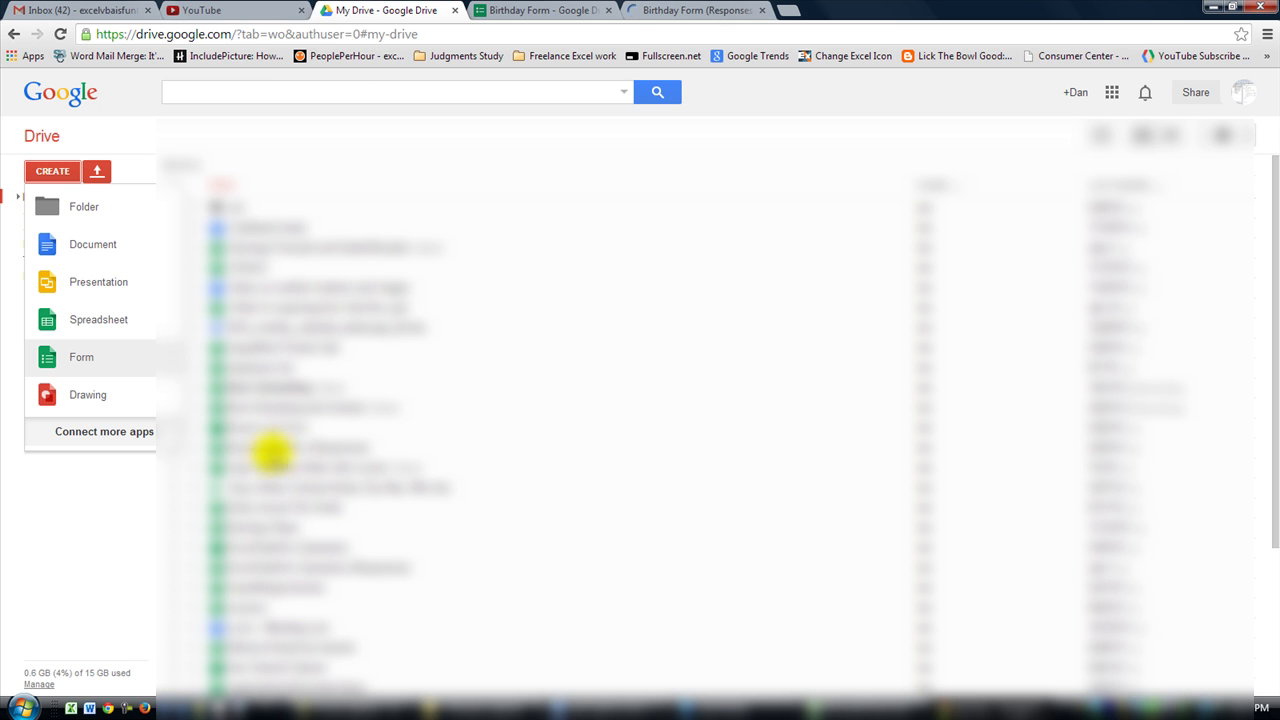
click(271, 329)
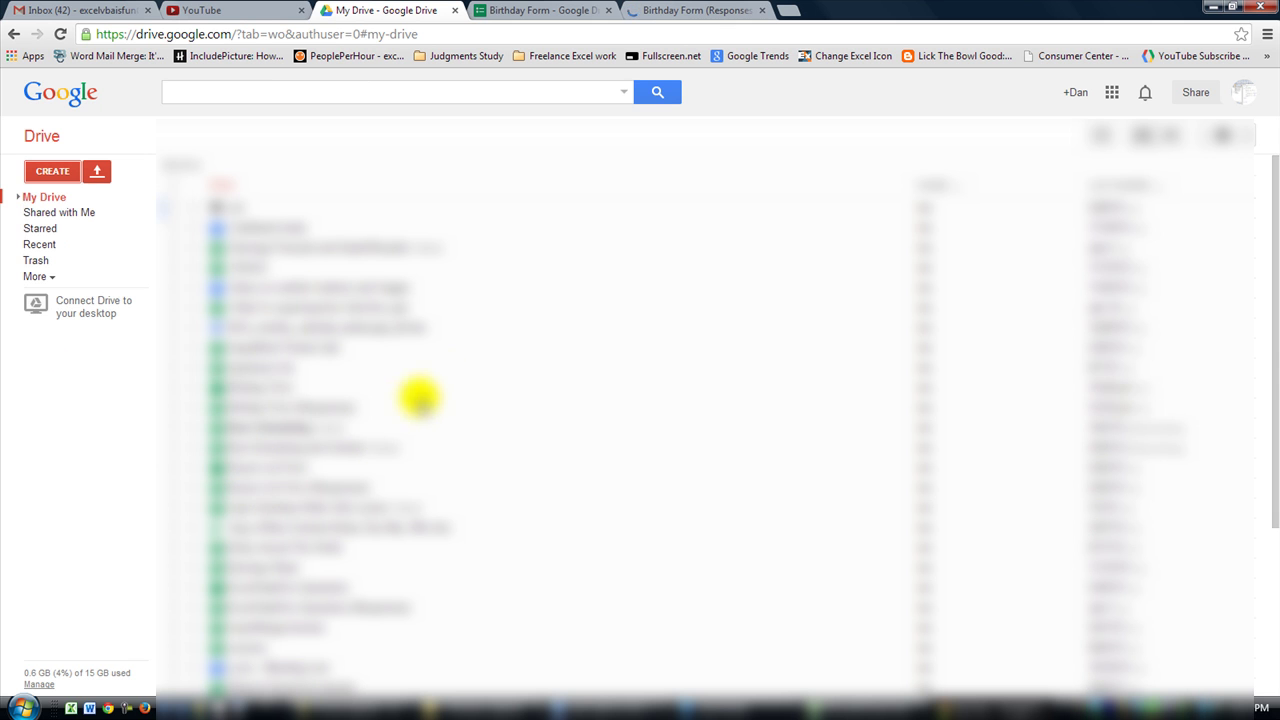
click(697, 10)
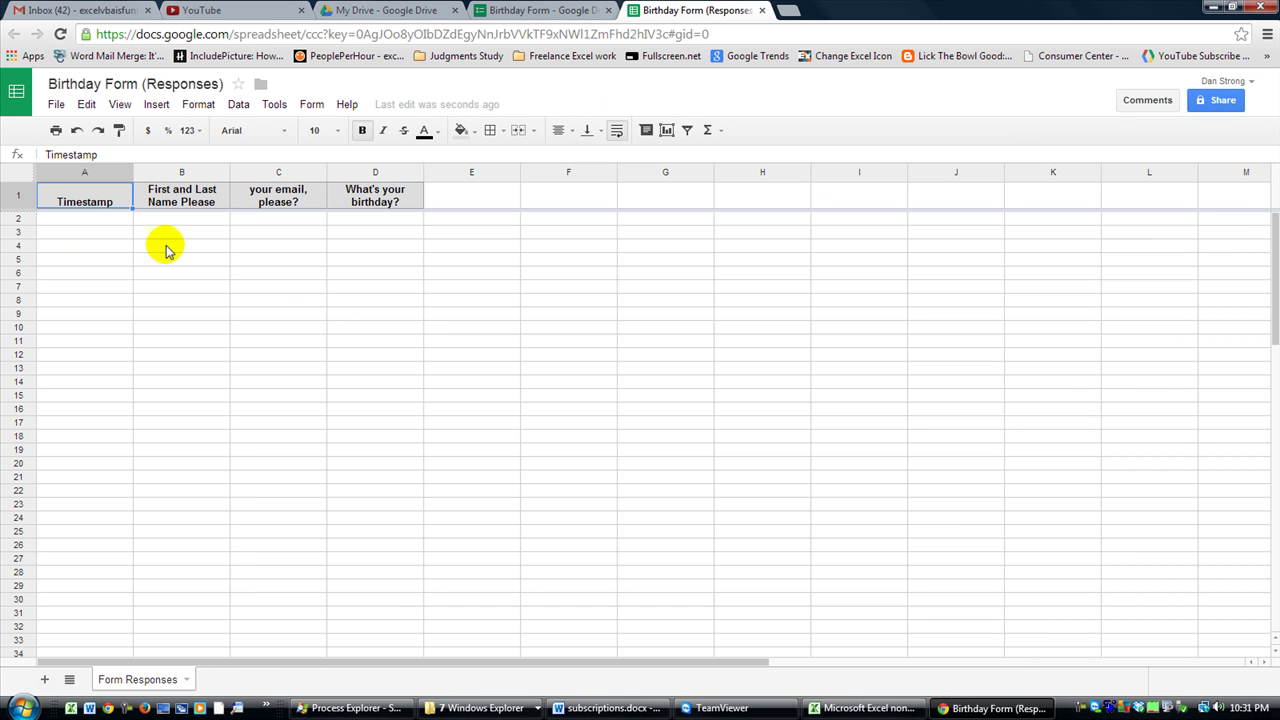
click(508, 10)
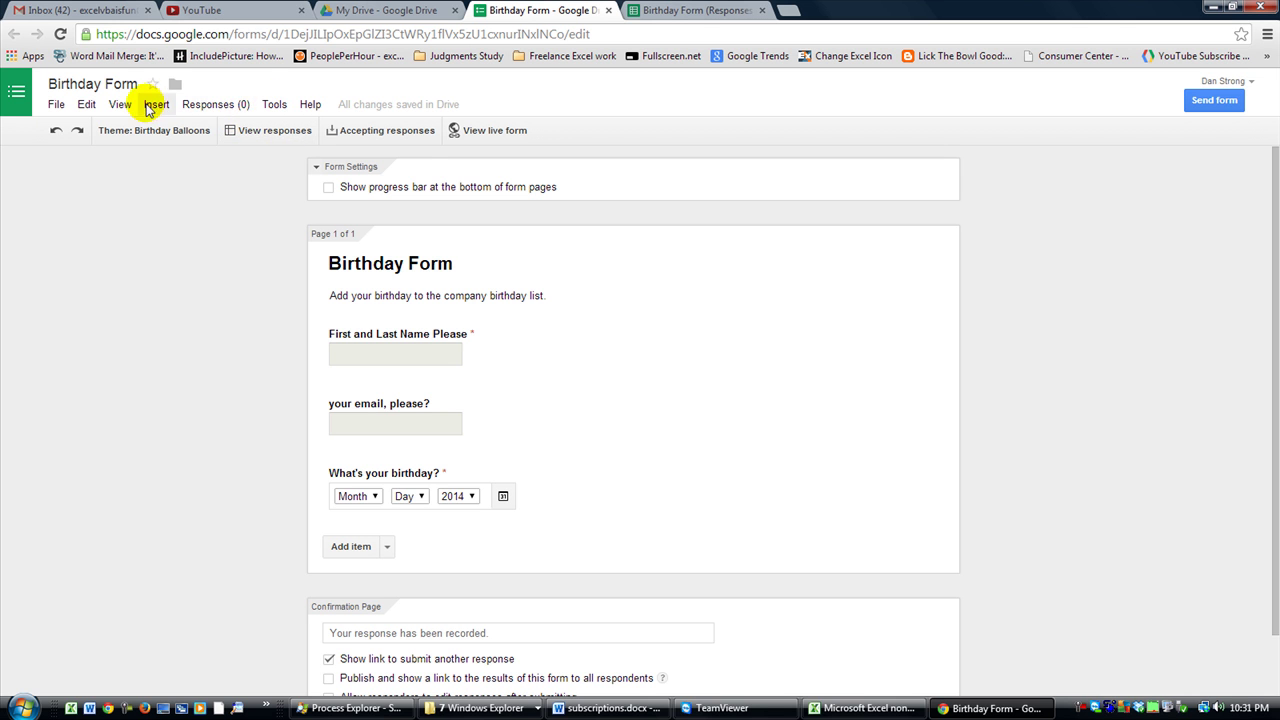
Step: Open the live, fillable version of the Birthday Form
click(272, 106)
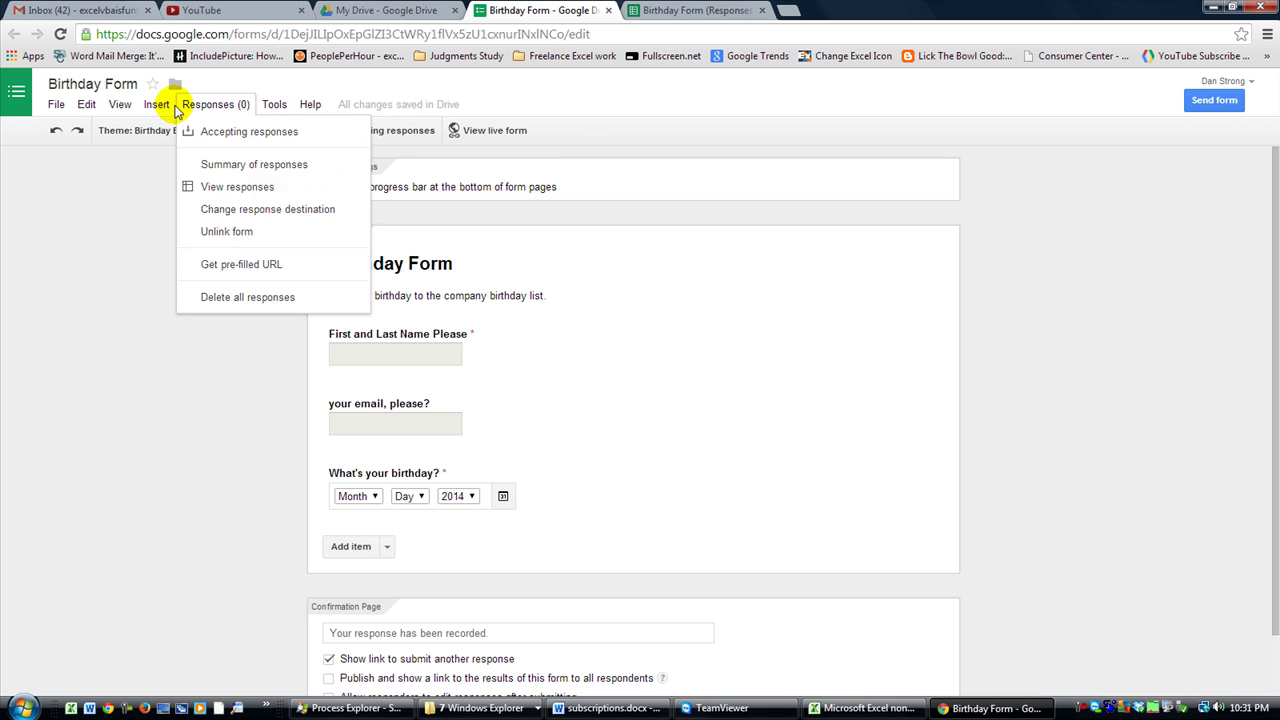
mouse_move(207, 108)
mouse_move(119, 104)
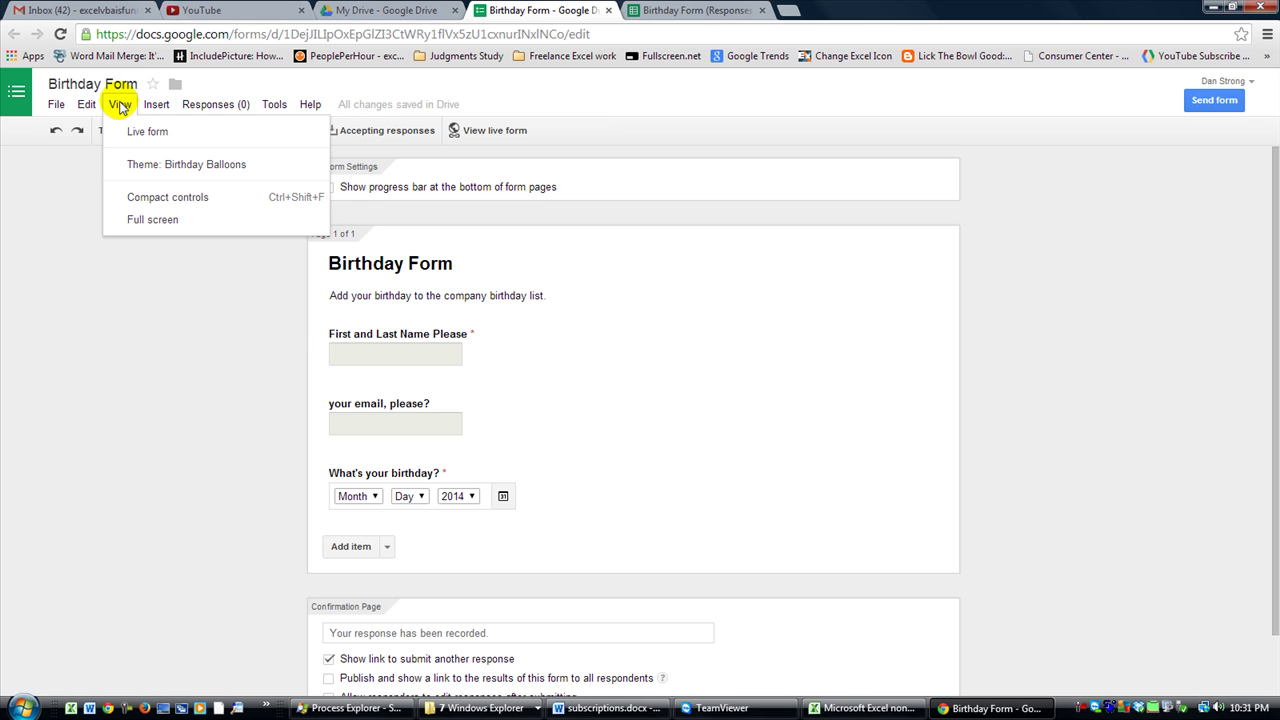
click(126, 132)
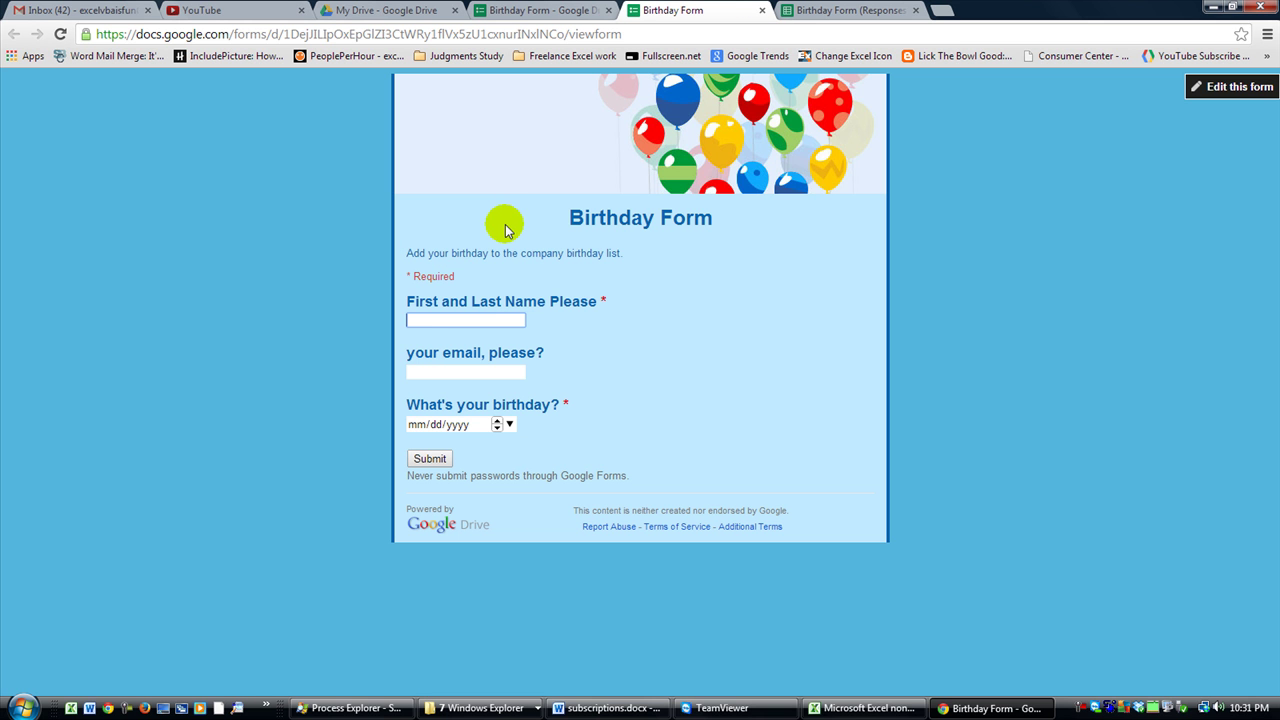
click(470, 319)
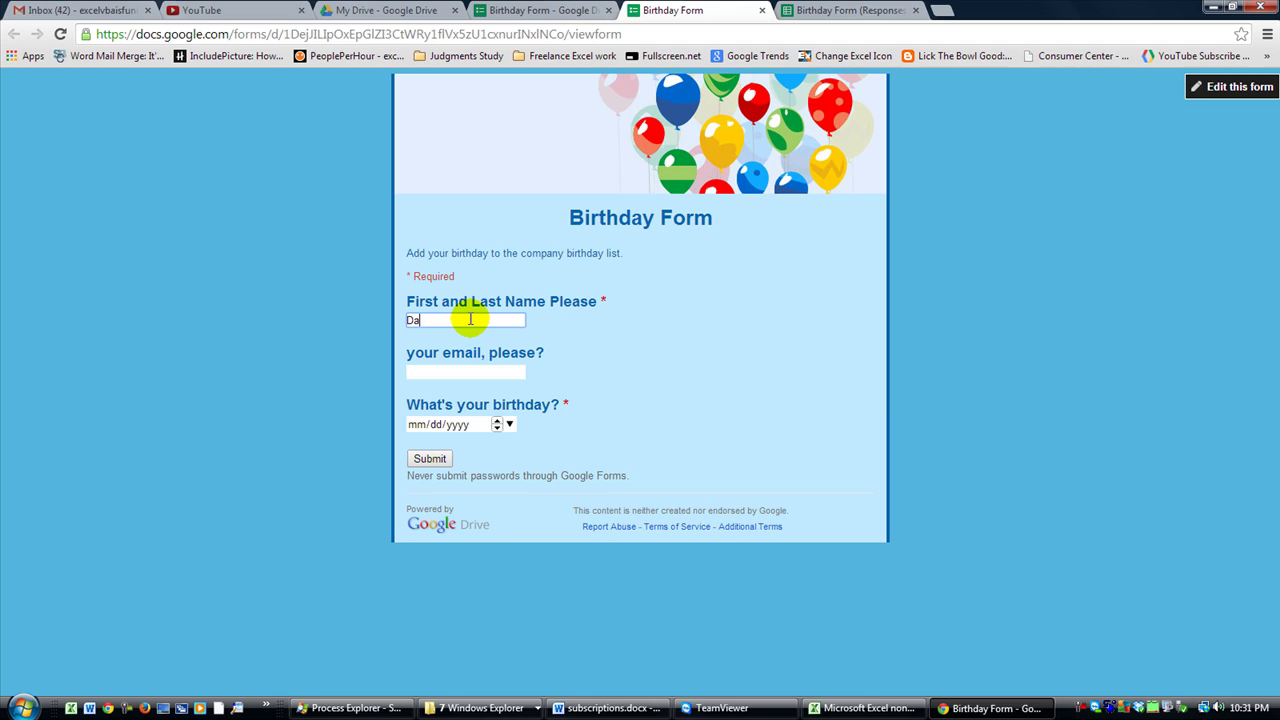
key(Tab)
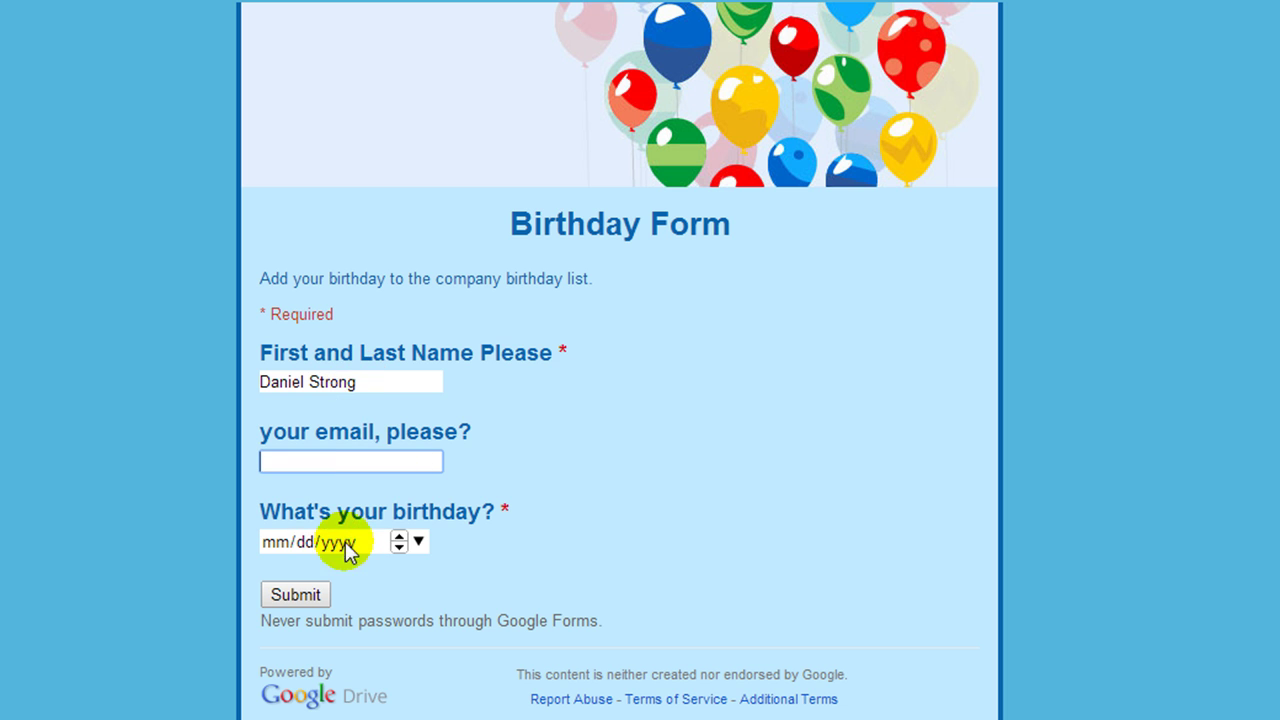
click(277, 541)
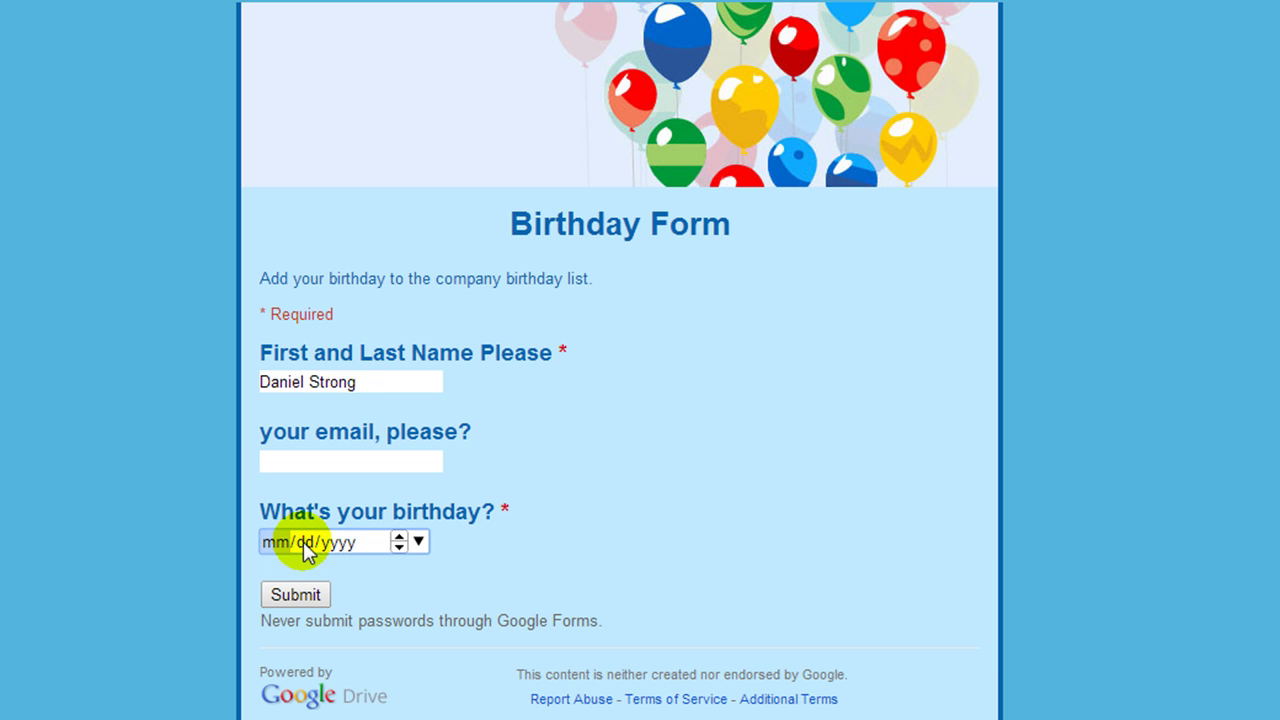
text(12/dd/yyyy)
key(Tab)
key(shift+Tab)
text(13)
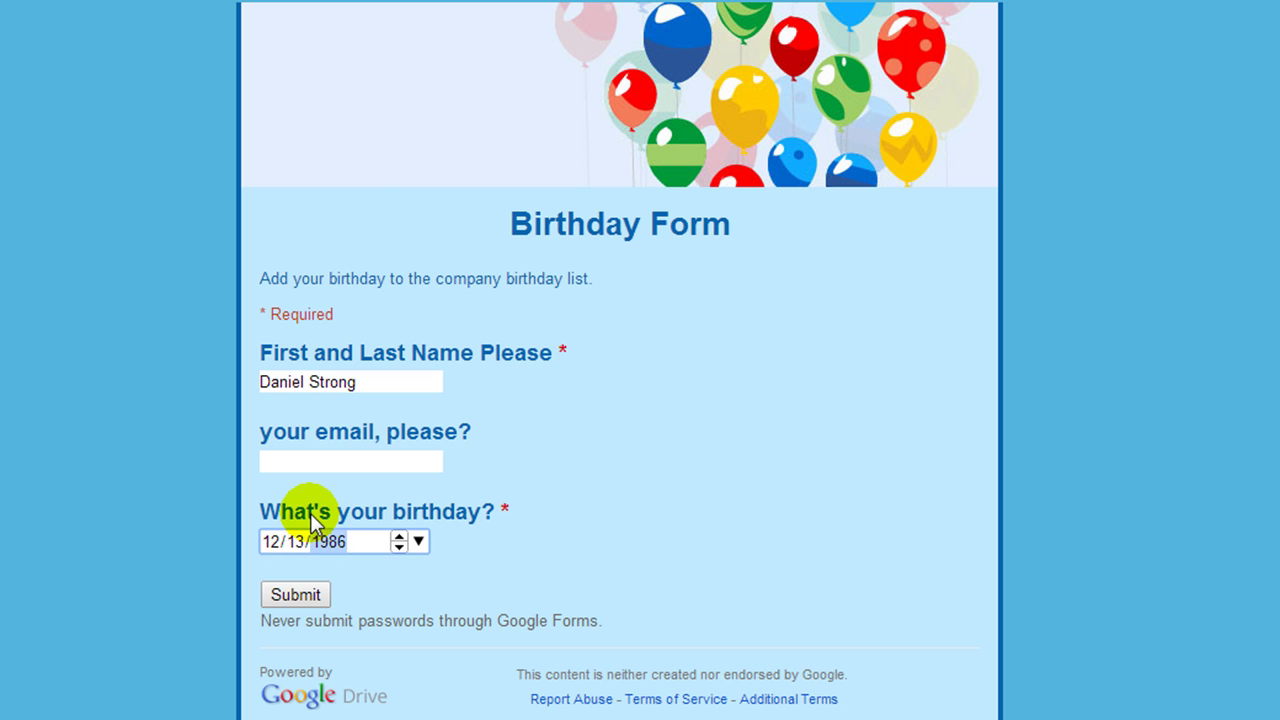
click(301, 597)
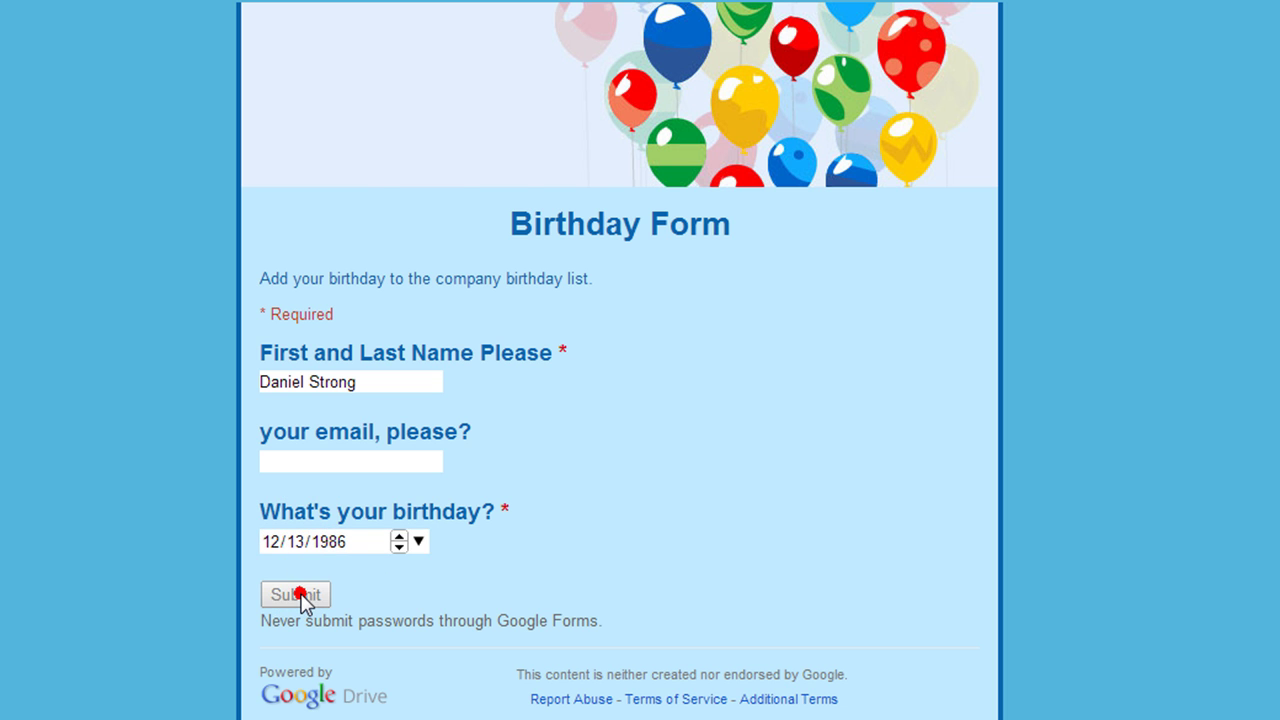
click(440, 289)
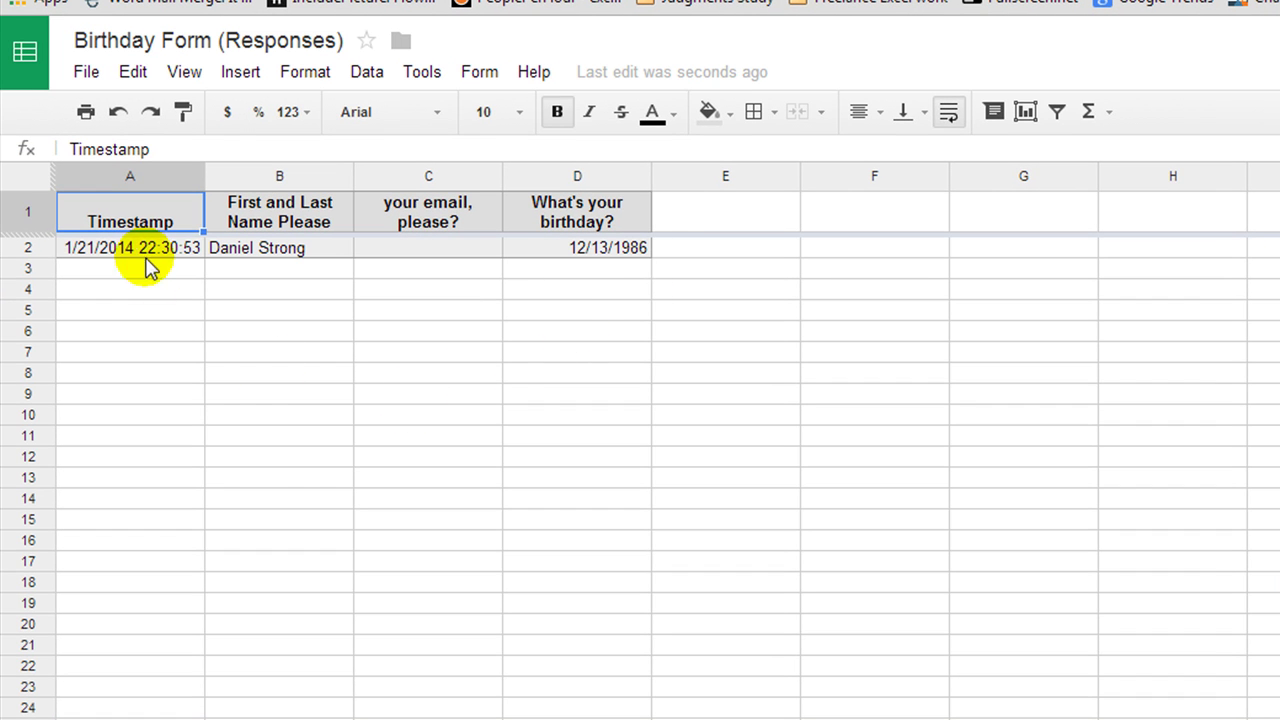
click(292, 297)
click(180, 250)
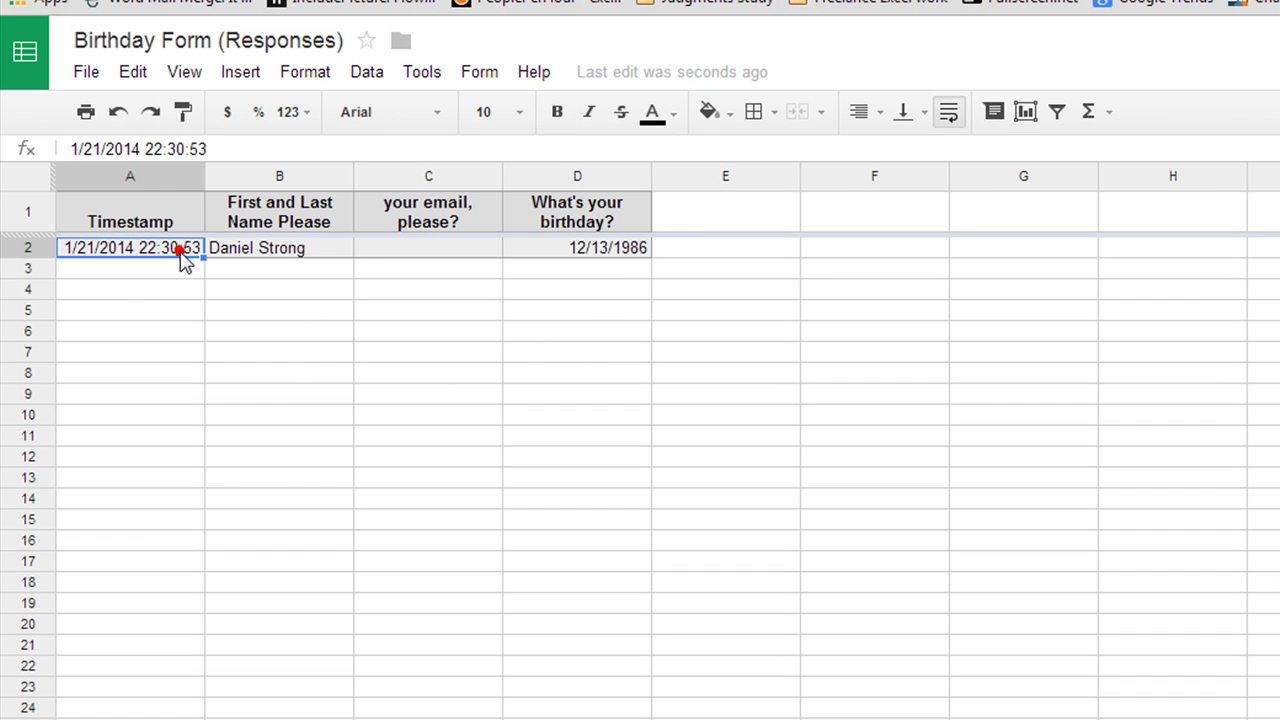
click(270, 250)
click(595, 370)
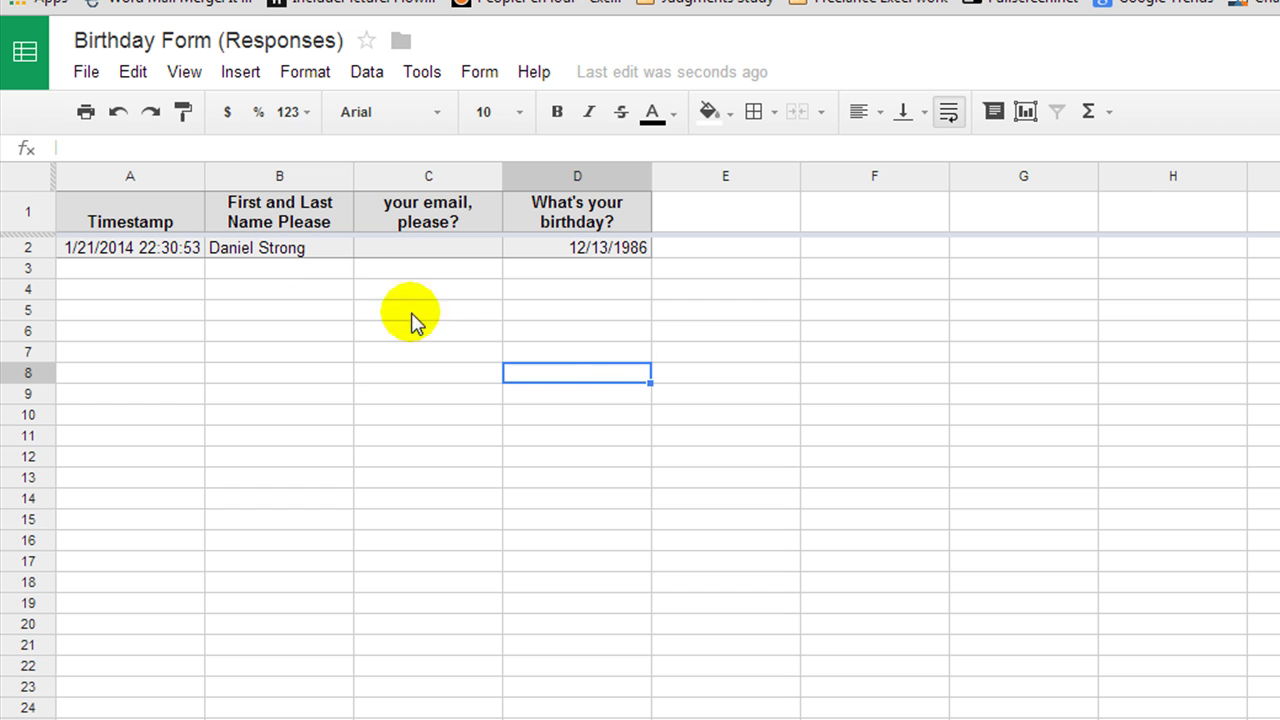
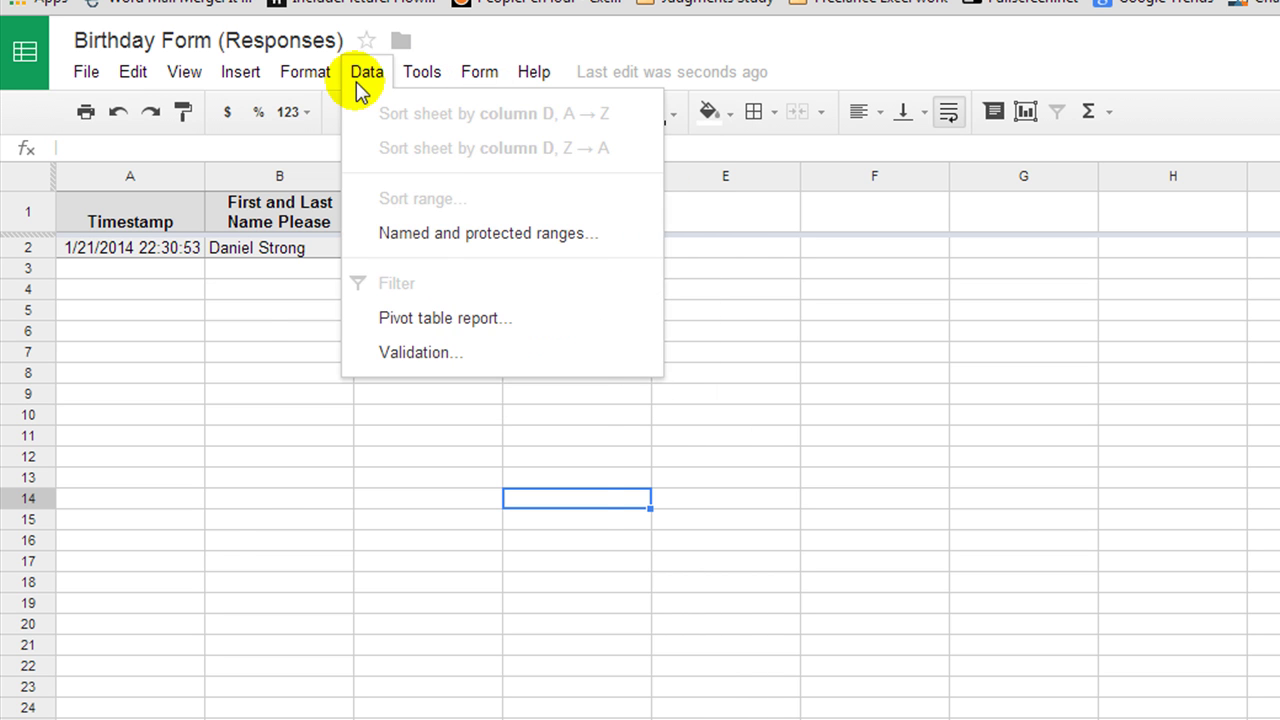
Step: Open the Script Gallery and search it for 'formemailer' to find the FormEmailer script
mouse_move(296, 78)
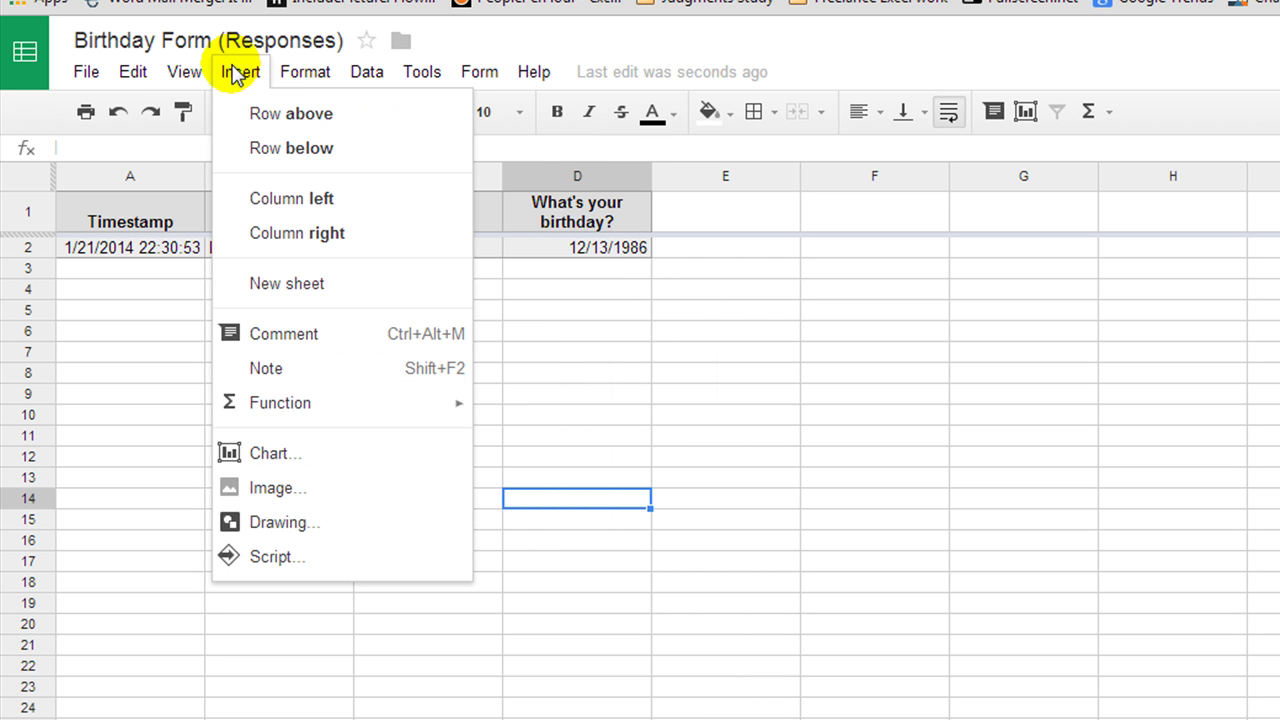
mouse_move(170, 78)
mouse_move(214, 70)
click(275, 559)
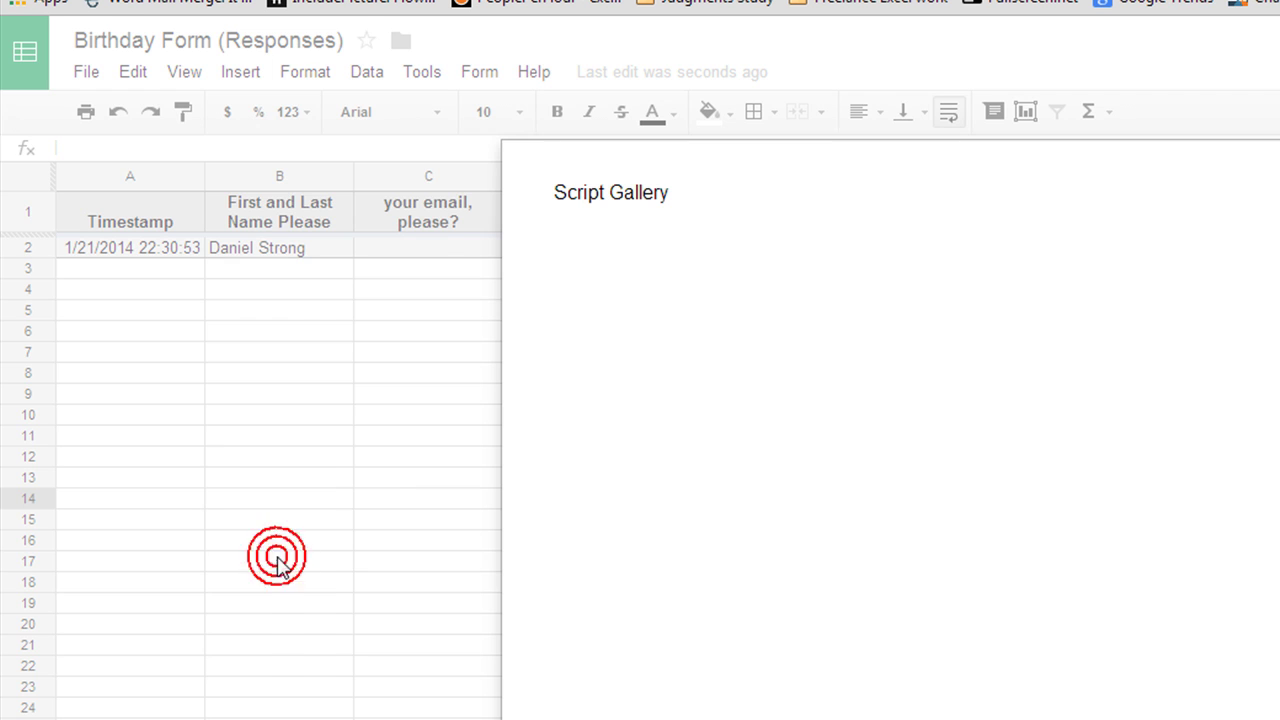
click(944, 256)
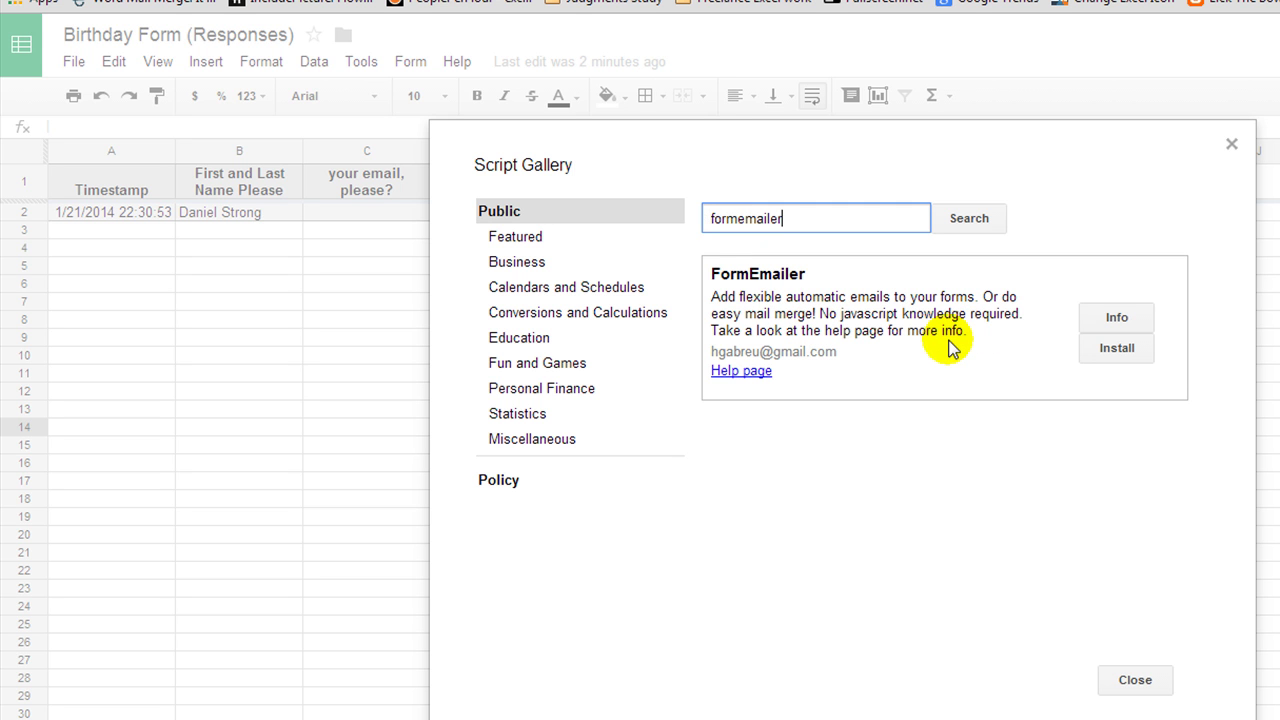
Step: Install FormEmailer, accept its permission request, and close the Script Gallery
click(1127, 361)
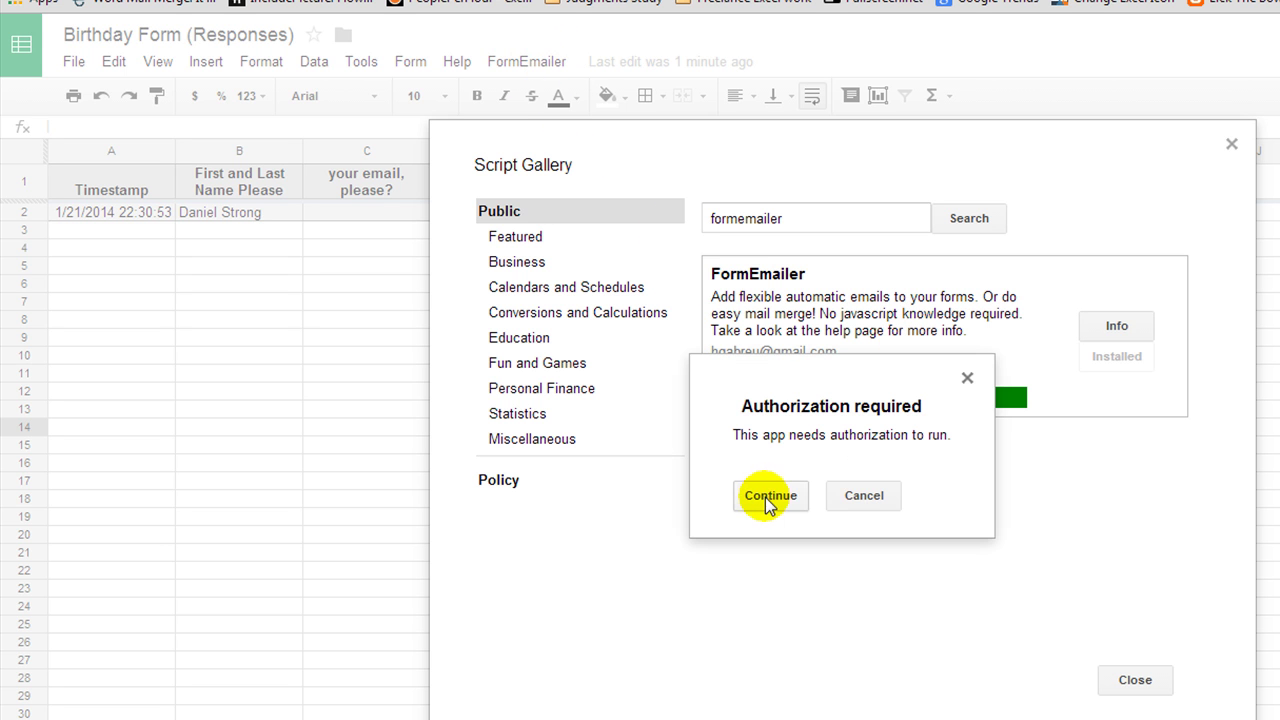
click(768, 497)
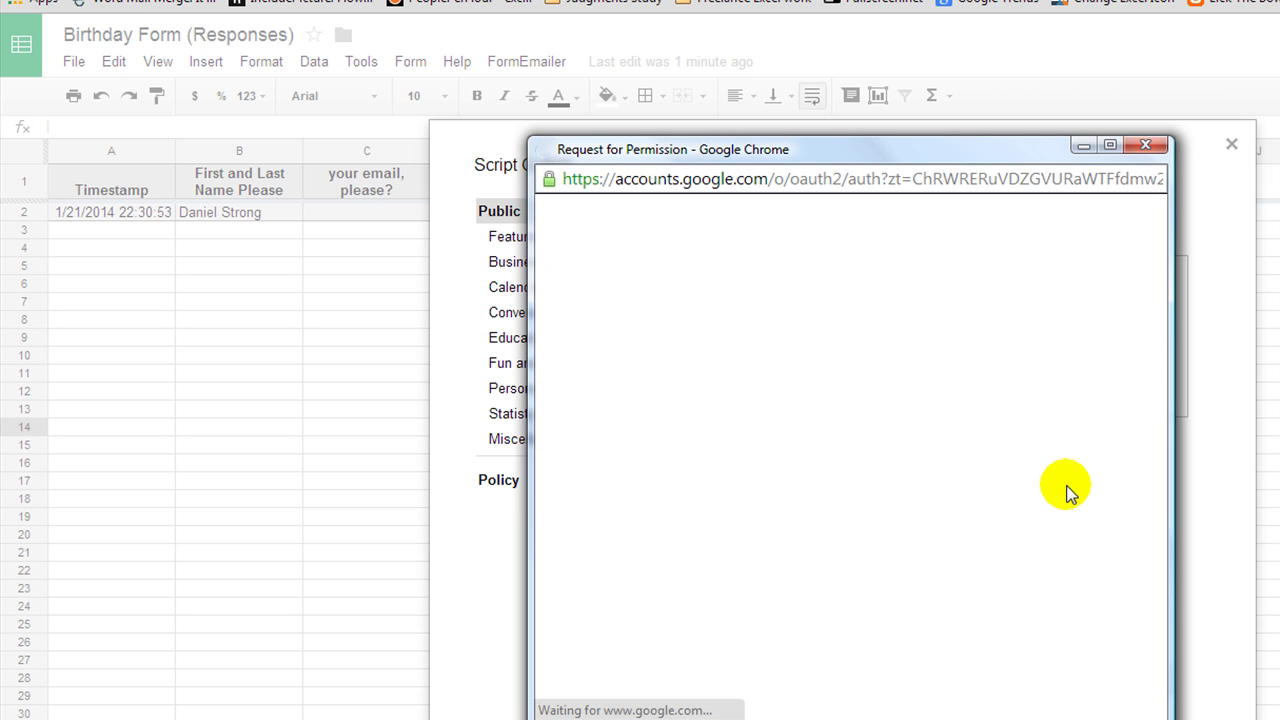
drag(1157, 305, 1135, 535)
click(985, 673)
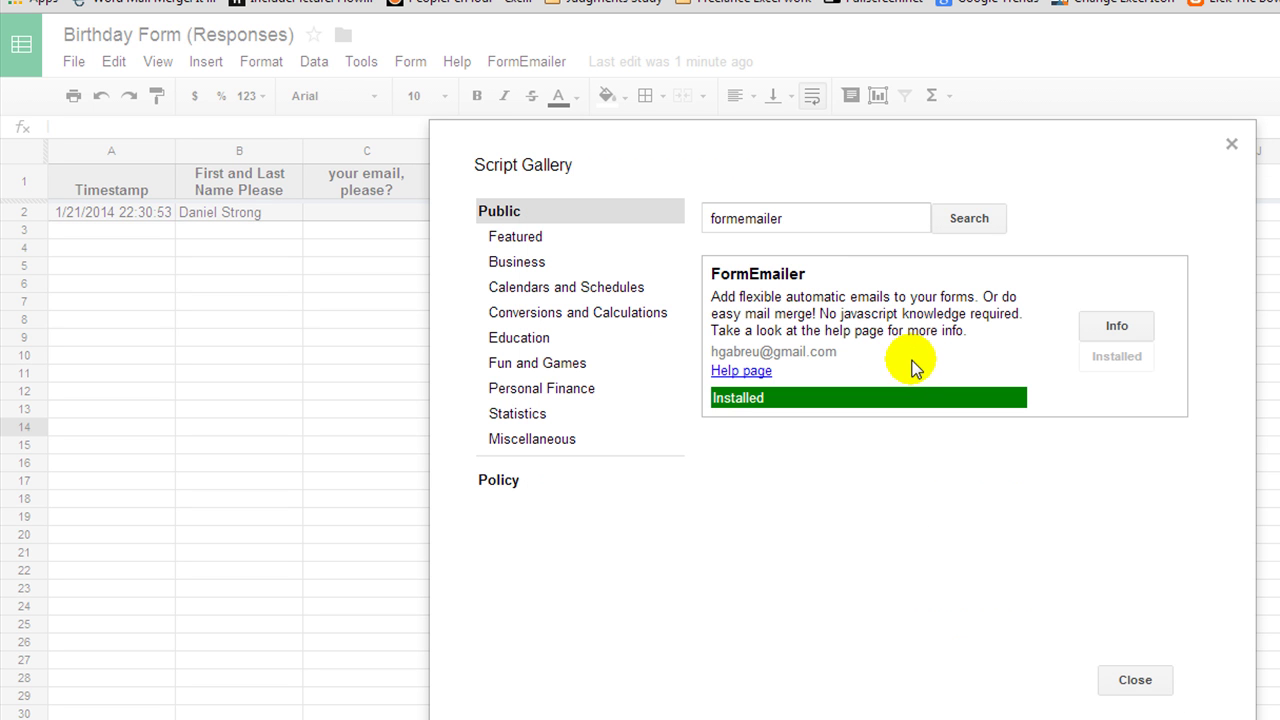
click(1138, 683)
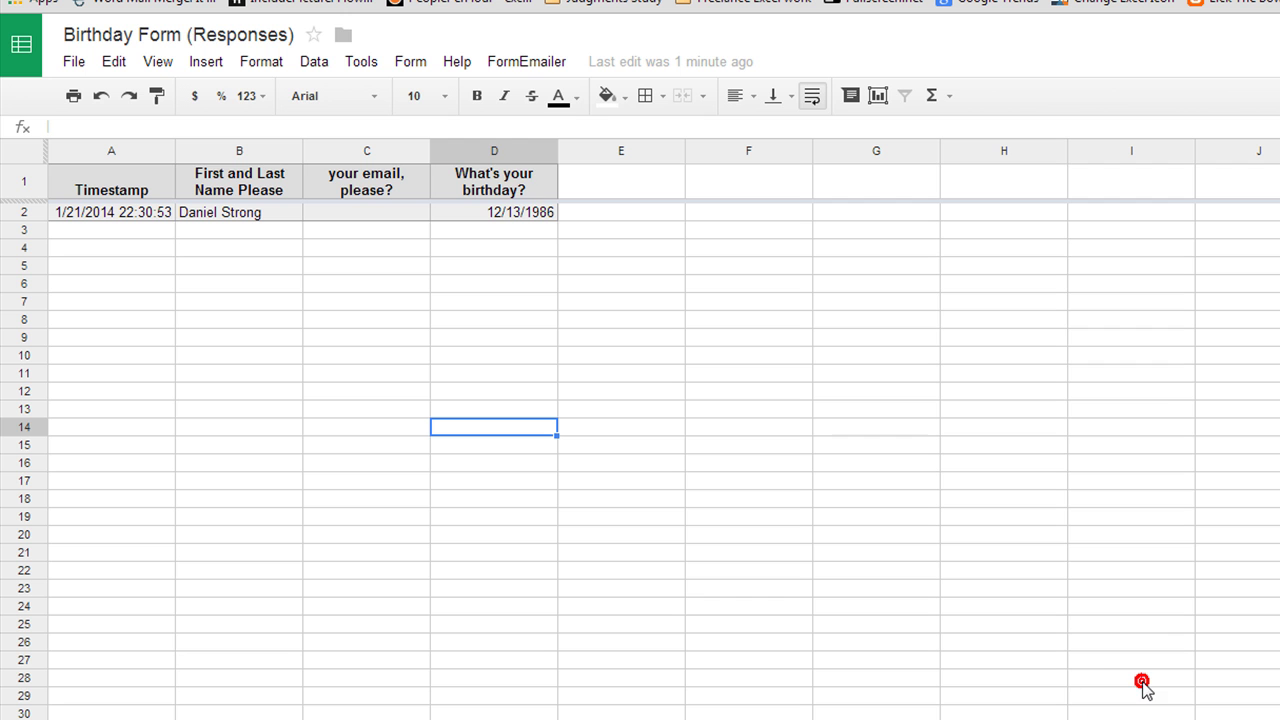
Step: Install FormEmailer for the Form Responses sheet with English (United States) language
click(538, 66)
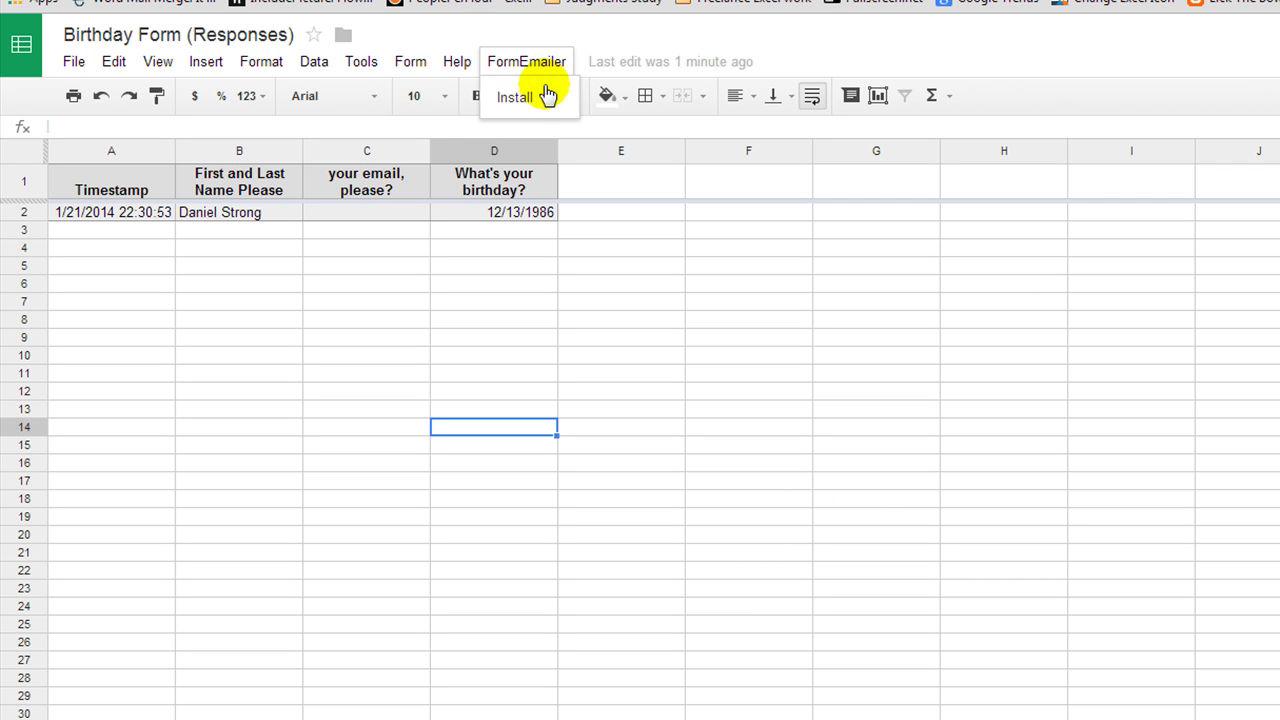
click(526, 104)
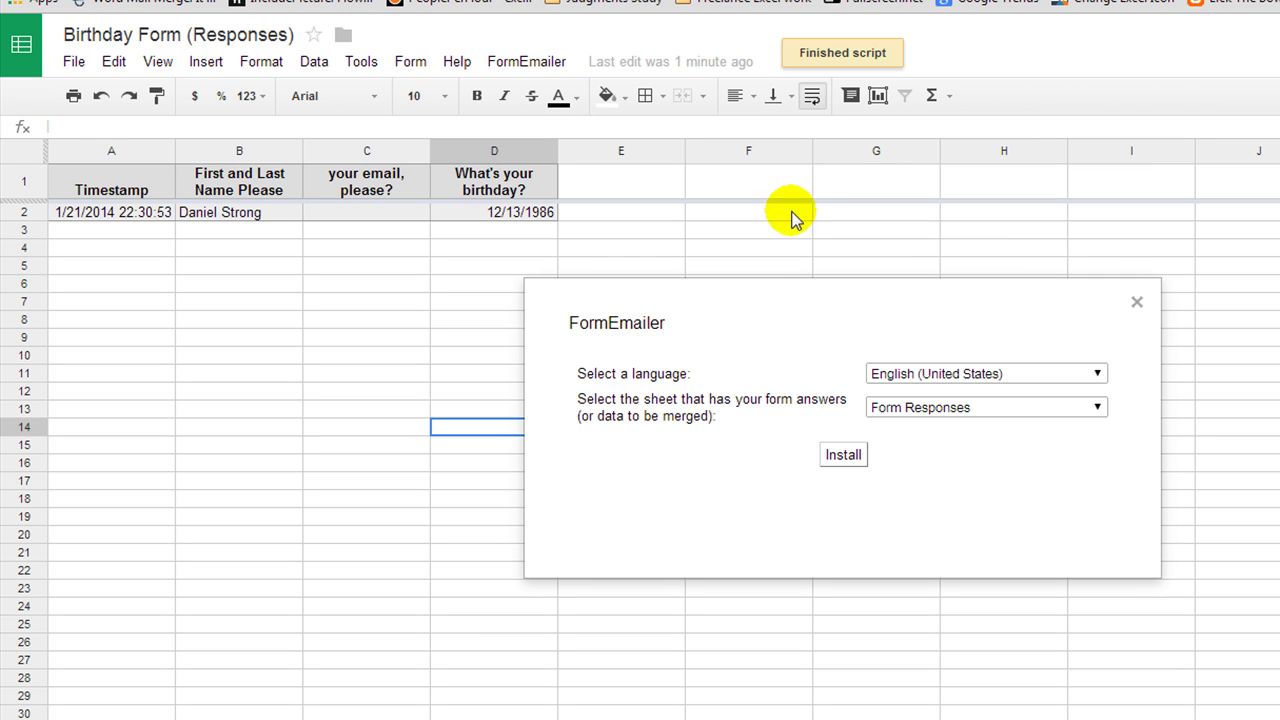
click(845, 460)
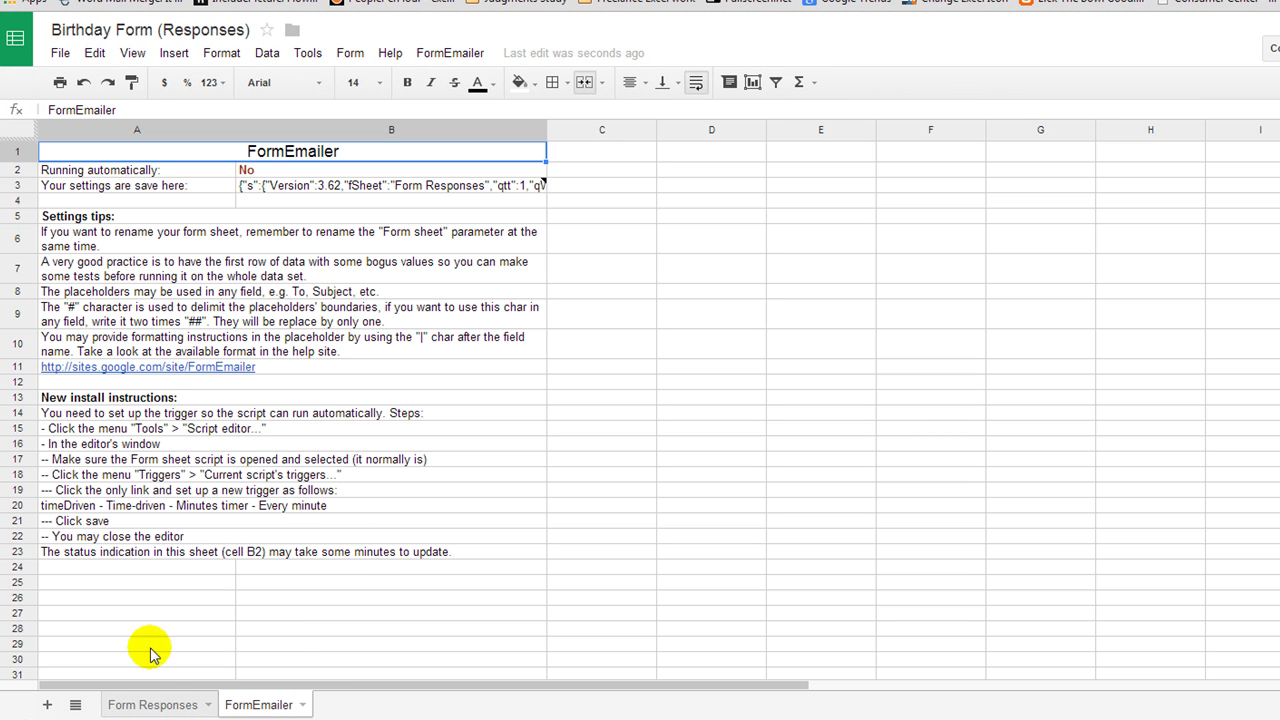
Step: Return to the Form Responses sheet and check the new FormEmailer Status column's note in A1
click(166, 707)
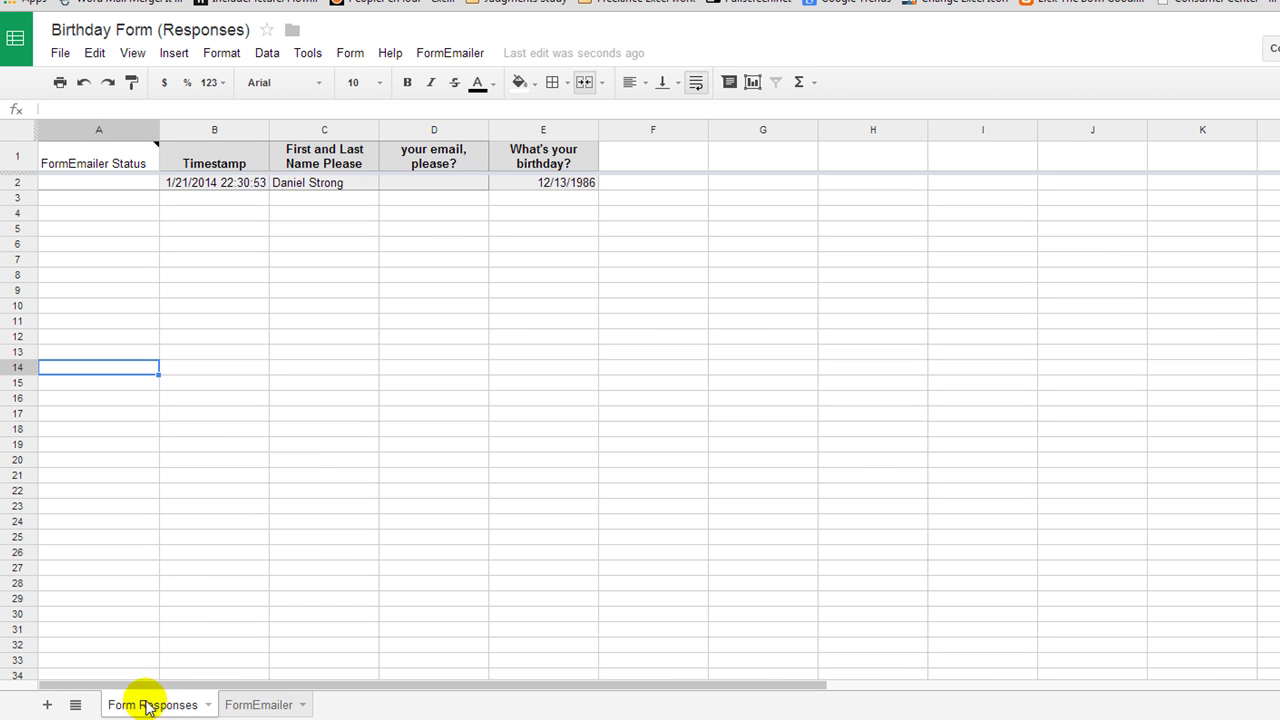
mouse_move(94, 160)
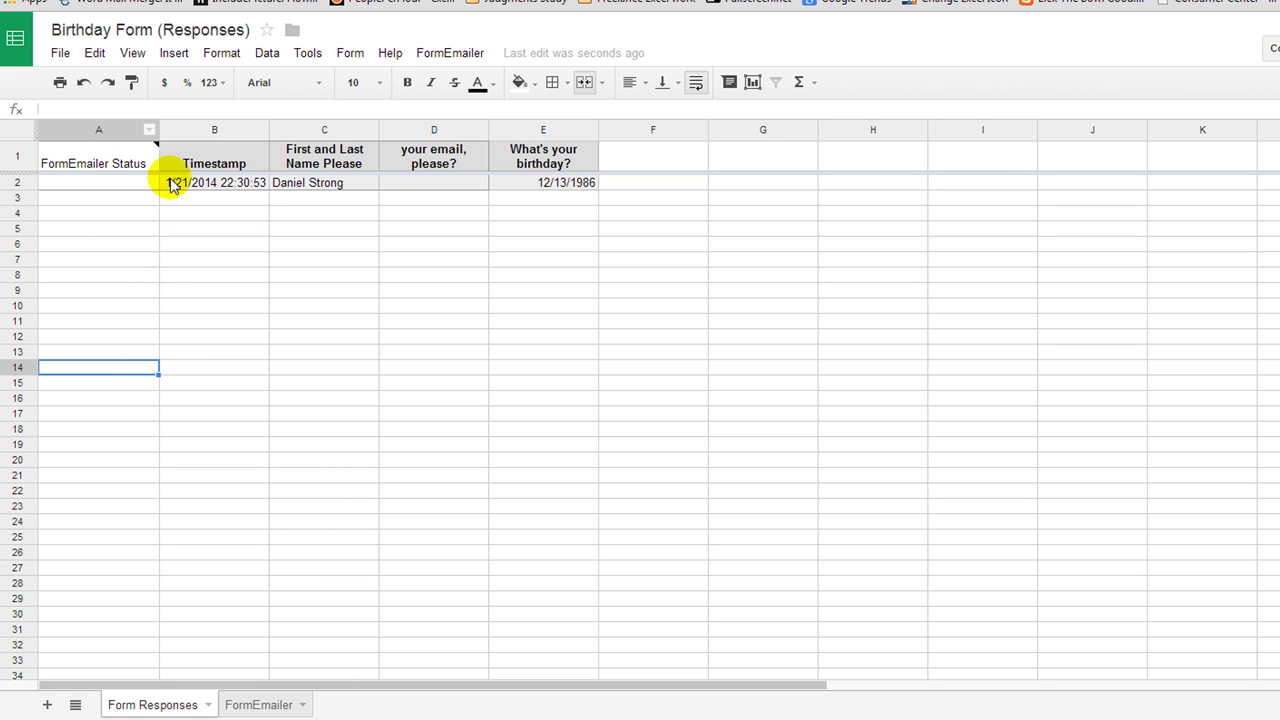
click(244, 320)
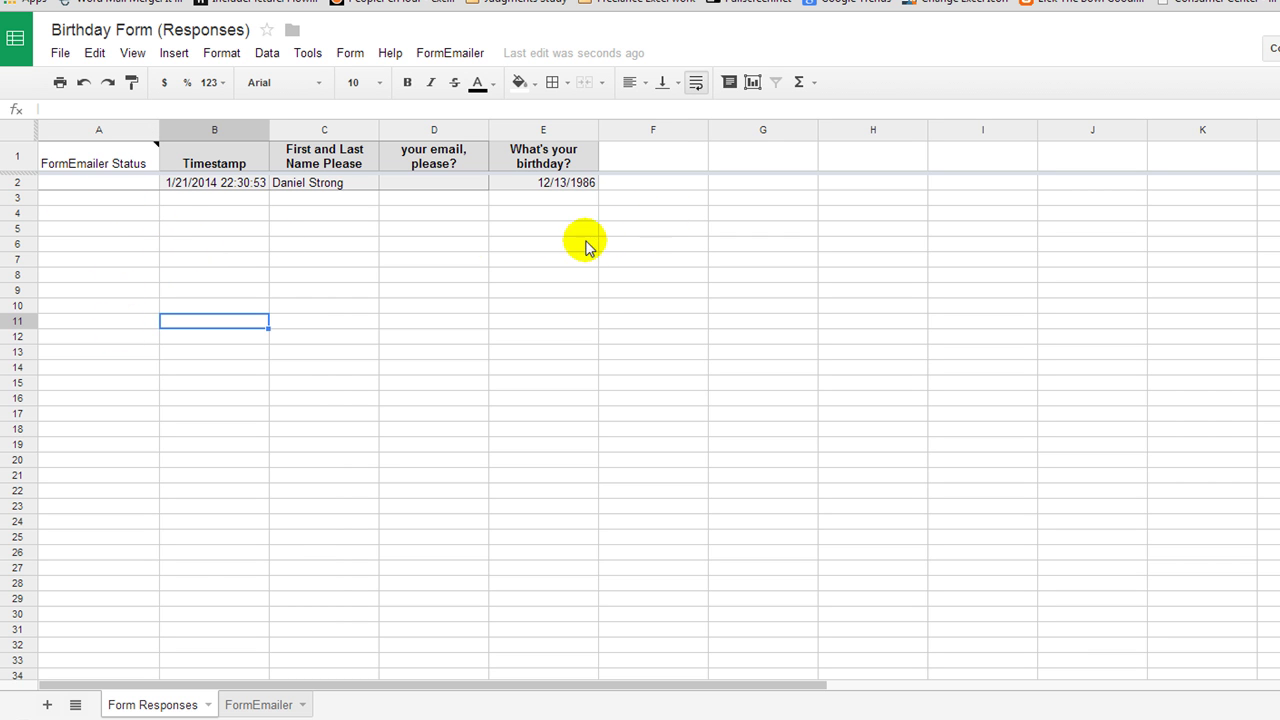
Step: In FormEmailer Settings, replace the notification email subject with 'New Birthday submission'
click(434, 56)
click(444, 85)
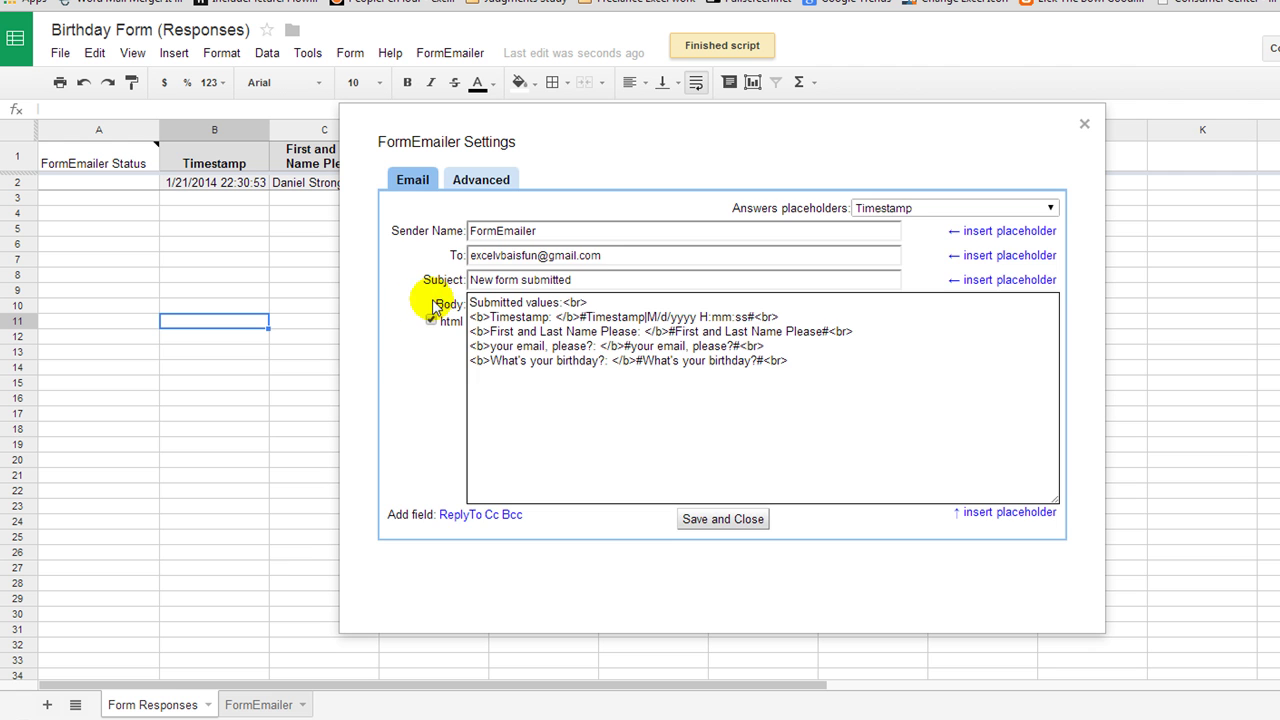
drag(631, 258, 445, 253)
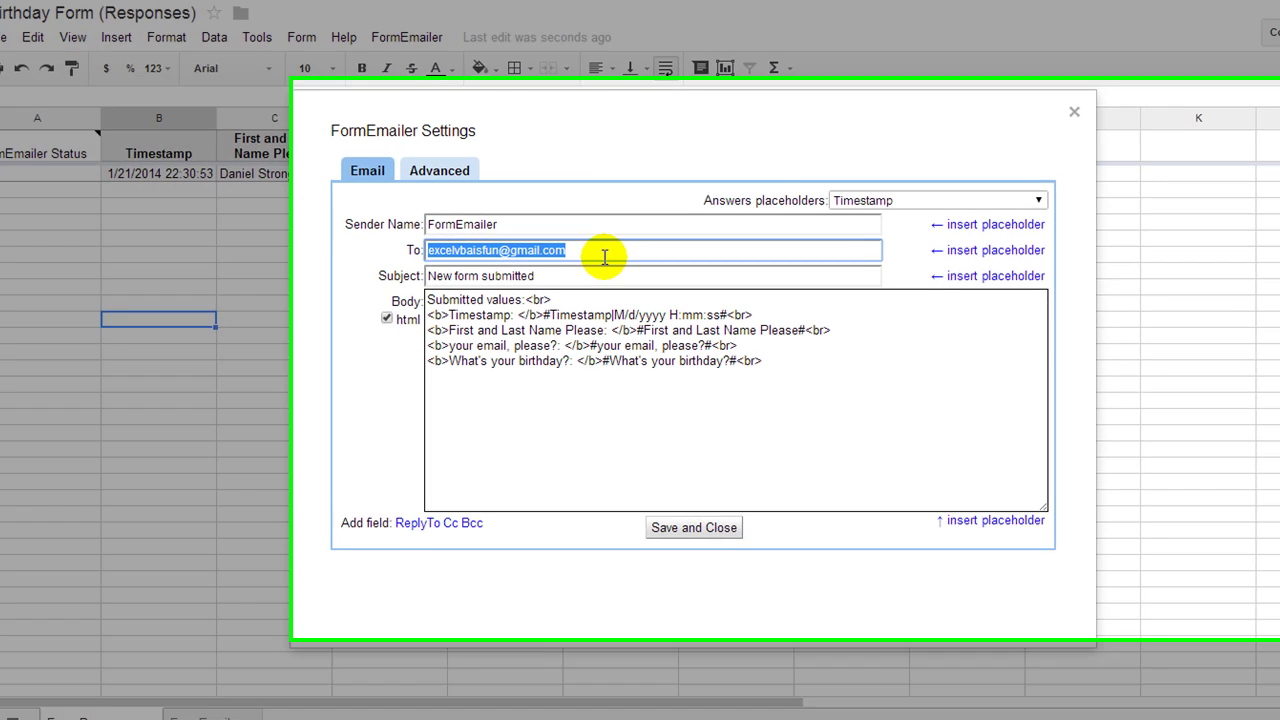
click(635, 256)
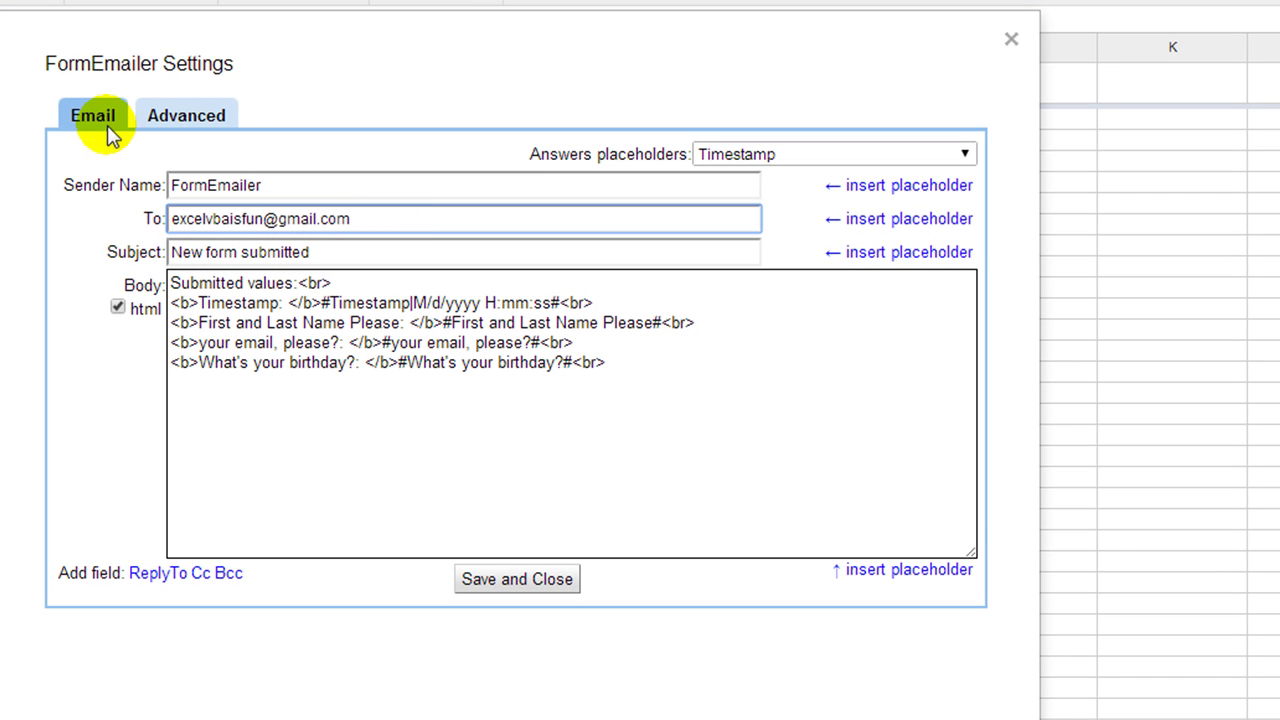
triple_click(328, 251)
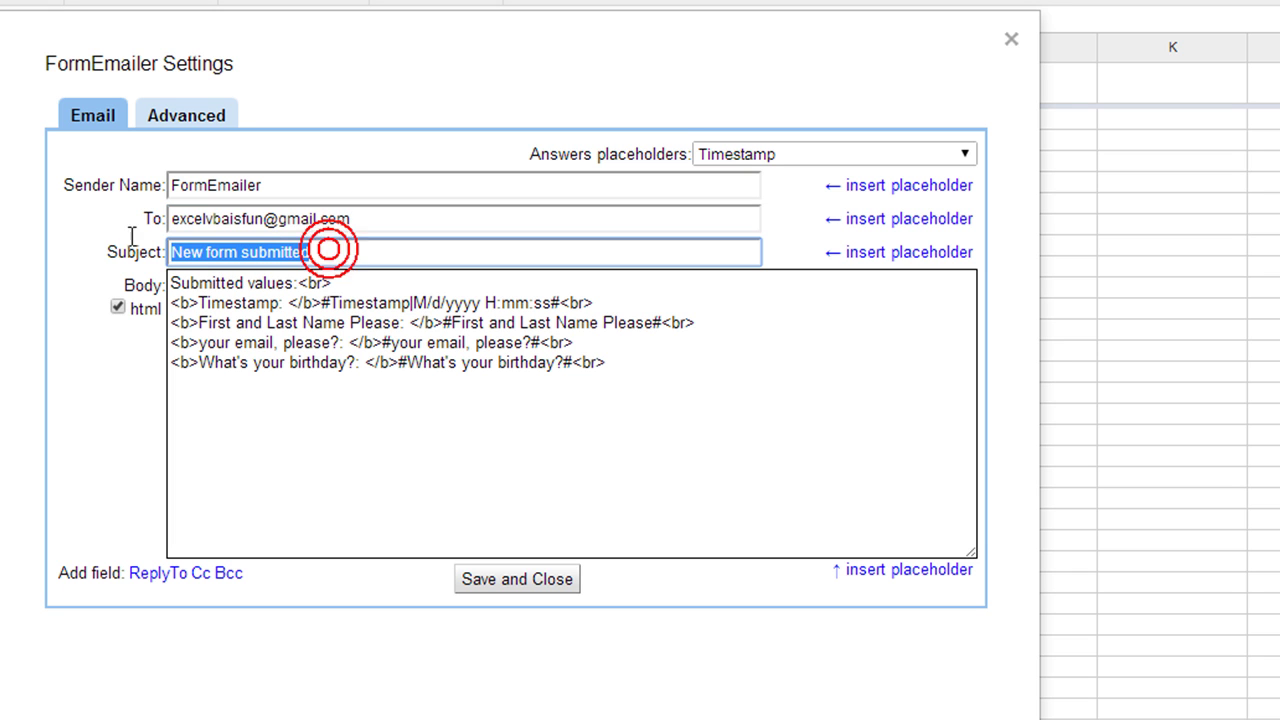
text(N)
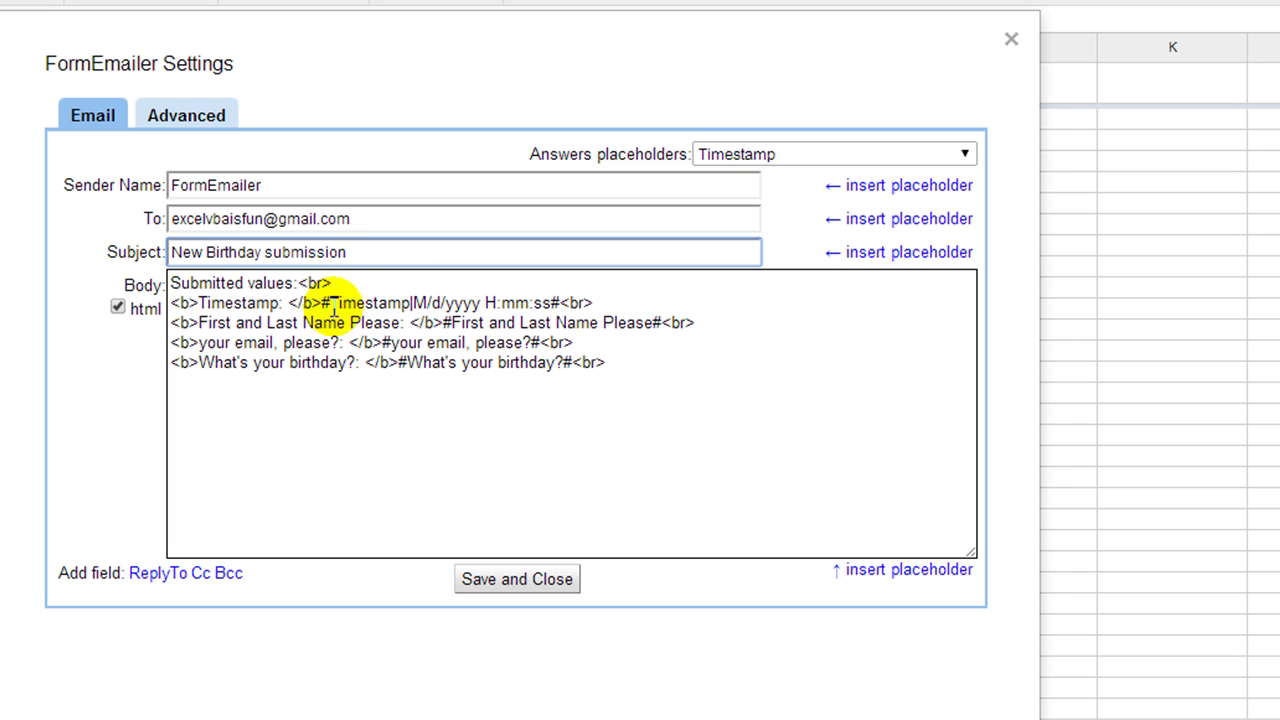
drag(170, 252, 372, 256)
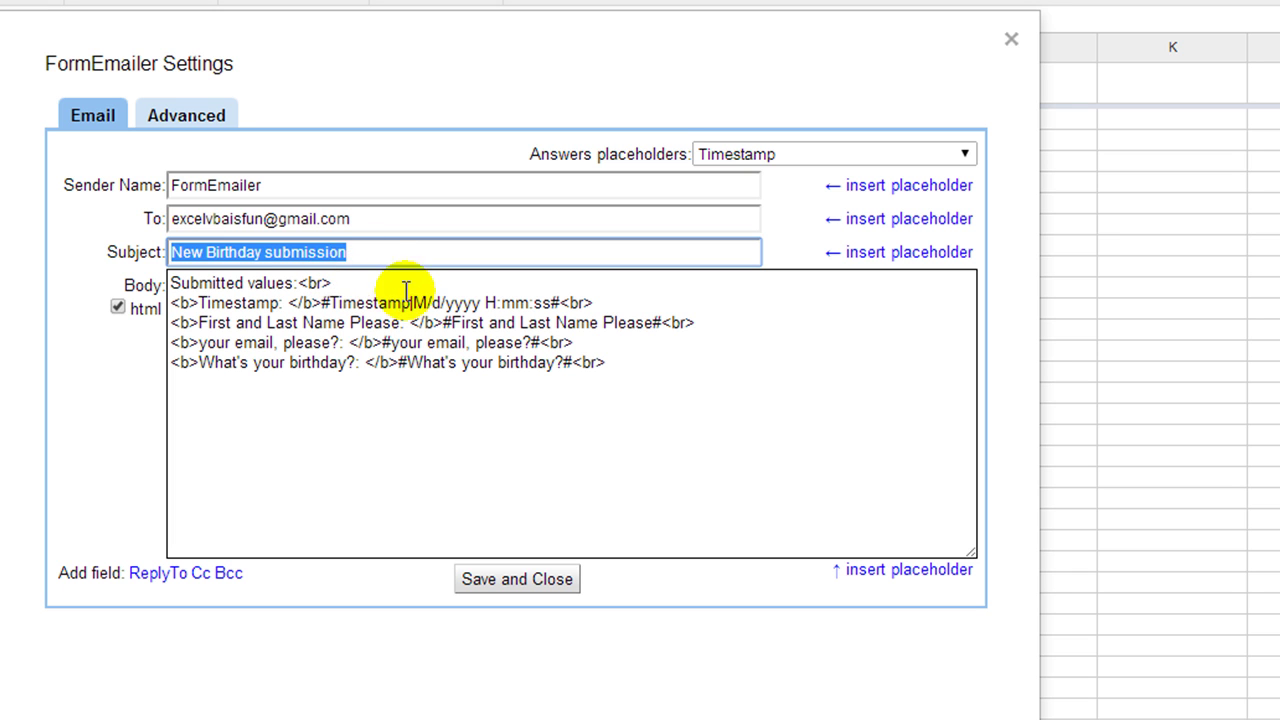
triple_click(390, 253)
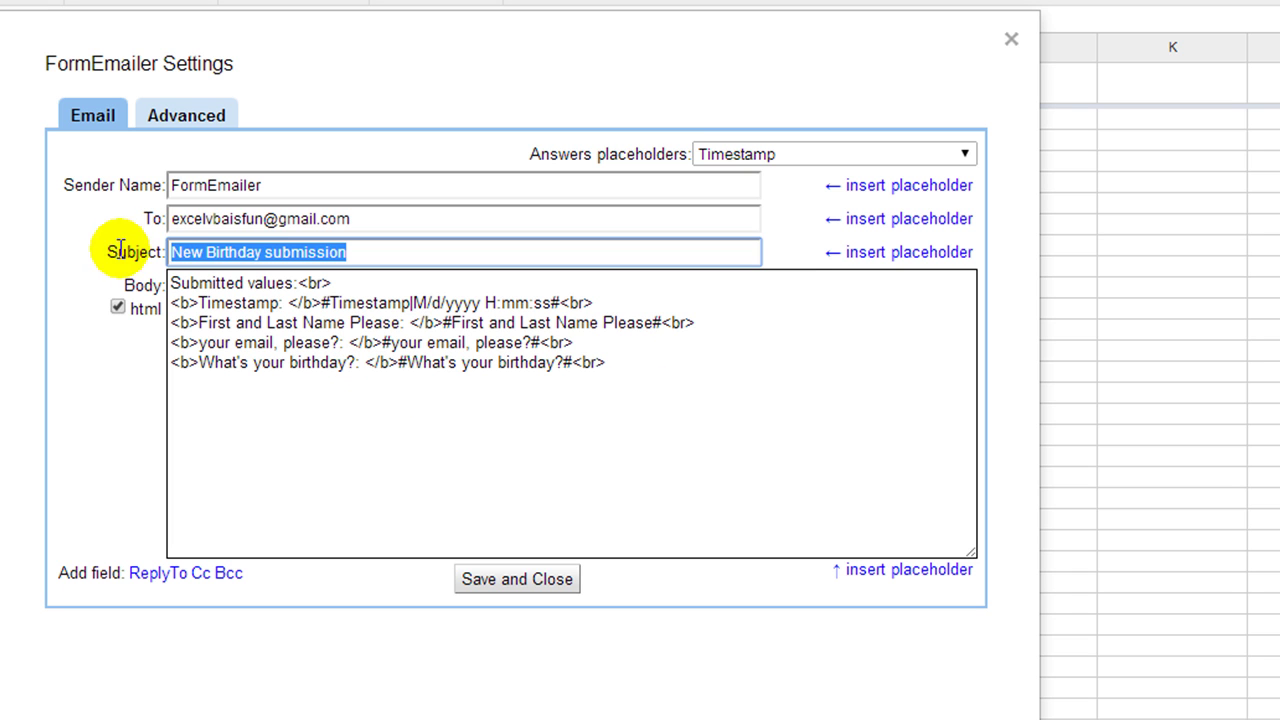
Step: Review the email body's HTML tags, the #Timestamp# placeholder and the answer placeholders list
click(266, 440)
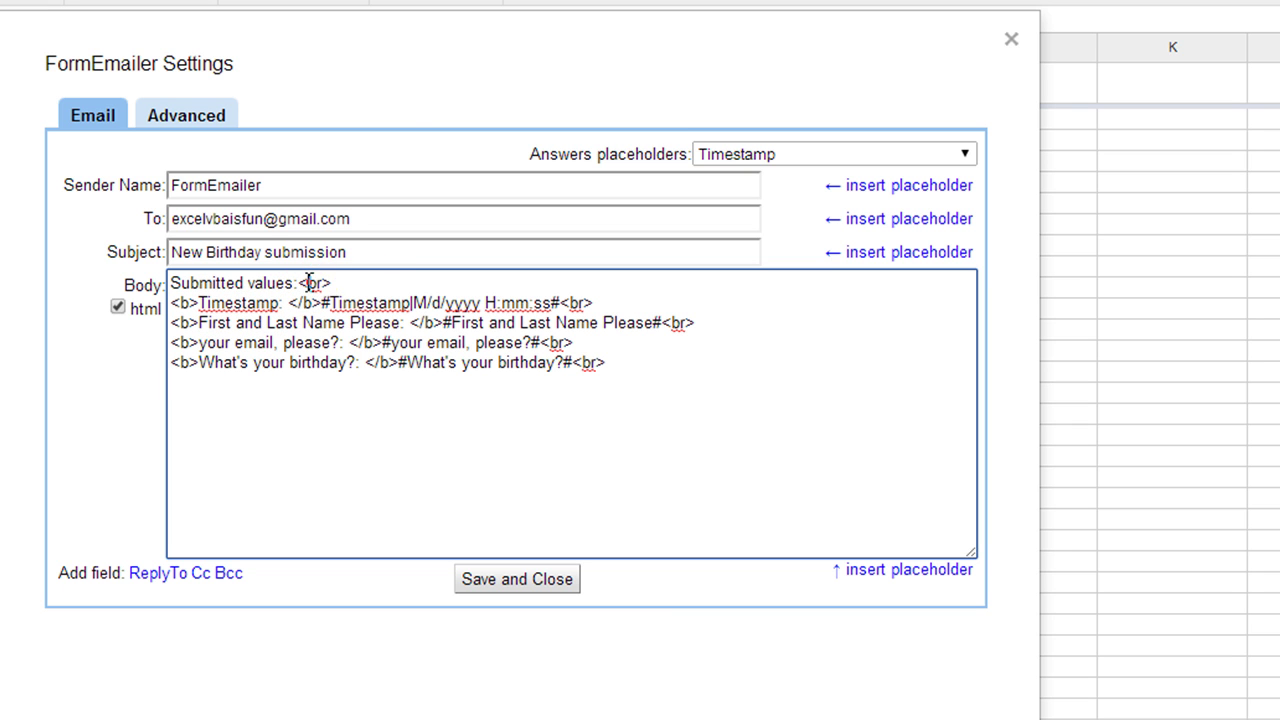
double_click(314, 283)
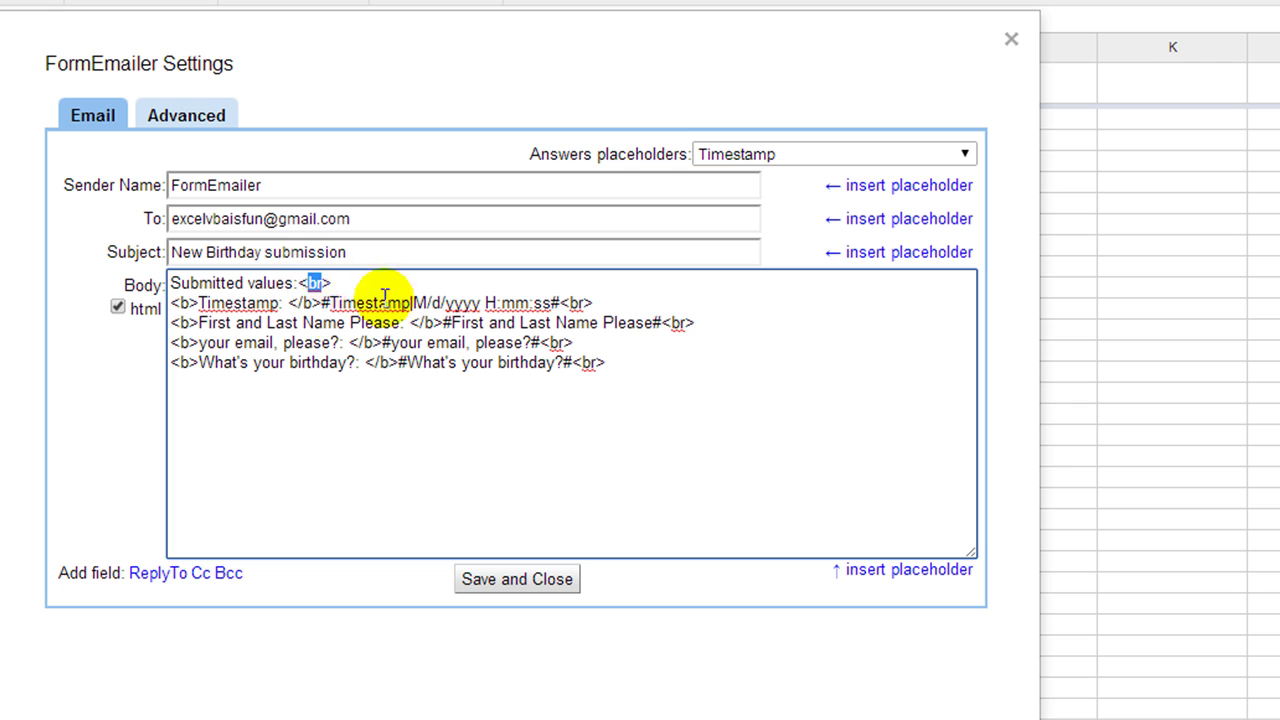
double_click(184, 302)
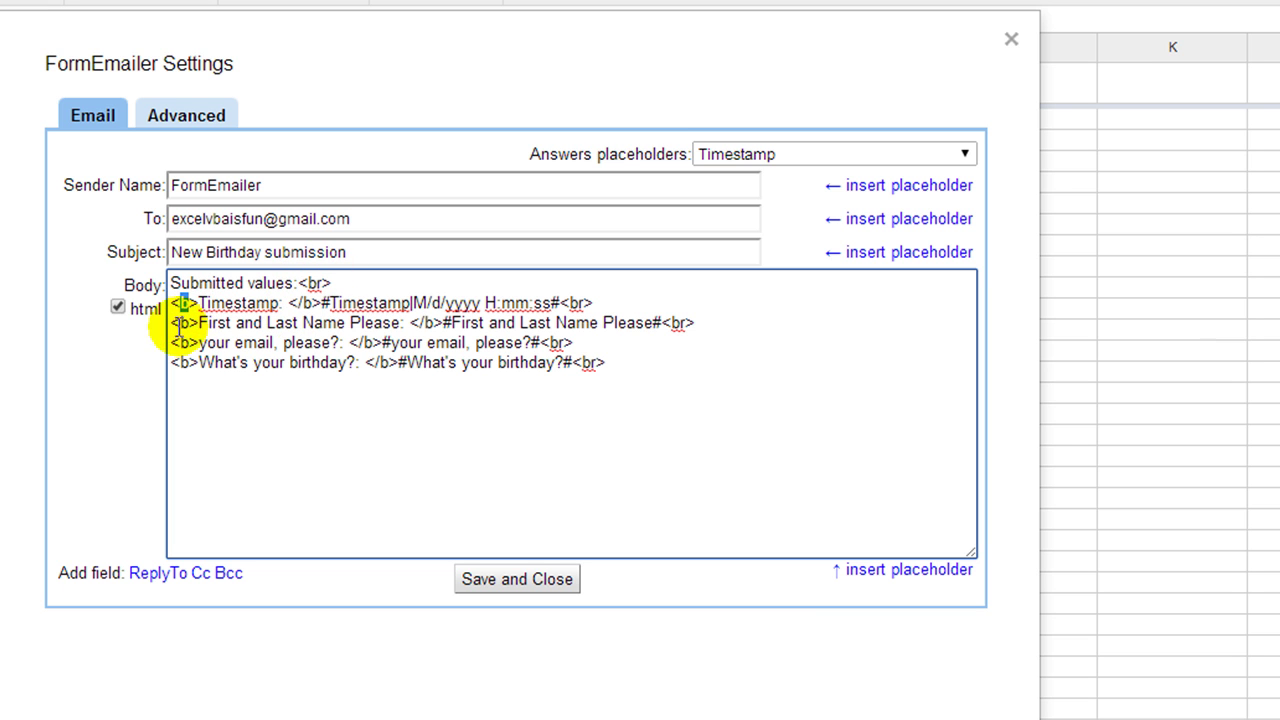
click(244, 385)
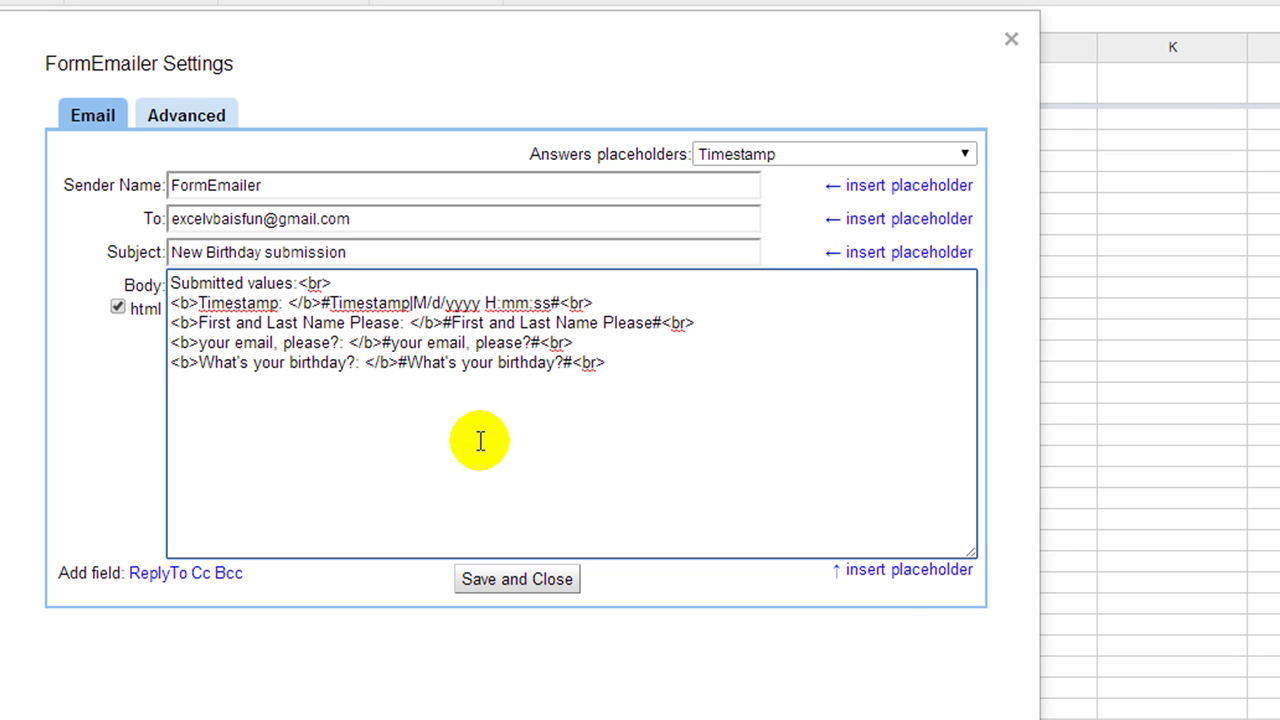
drag(331, 302, 322, 302)
click(414, 410)
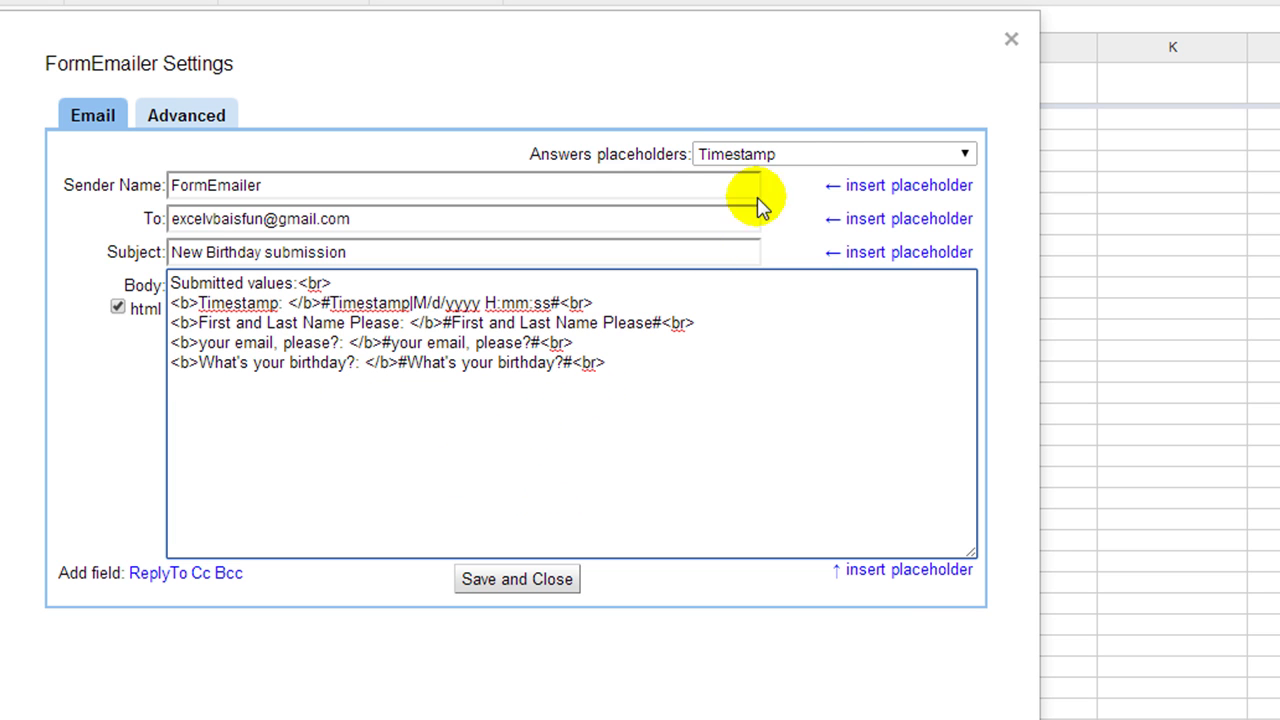
click(965, 158)
click(965, 158)
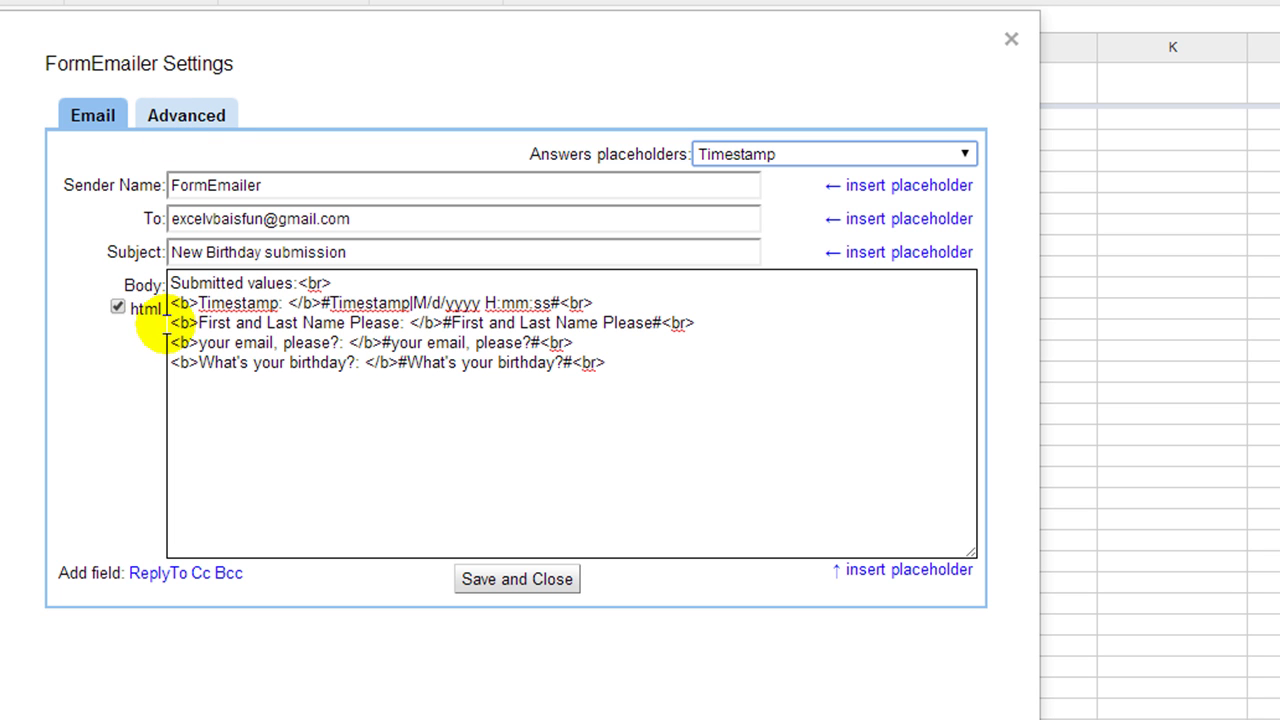
Step: Set Qtt Emails to 2 on the Advanced tab and save the settings
click(192, 117)
double_click(262, 246)
text(2)
click(548, 604)
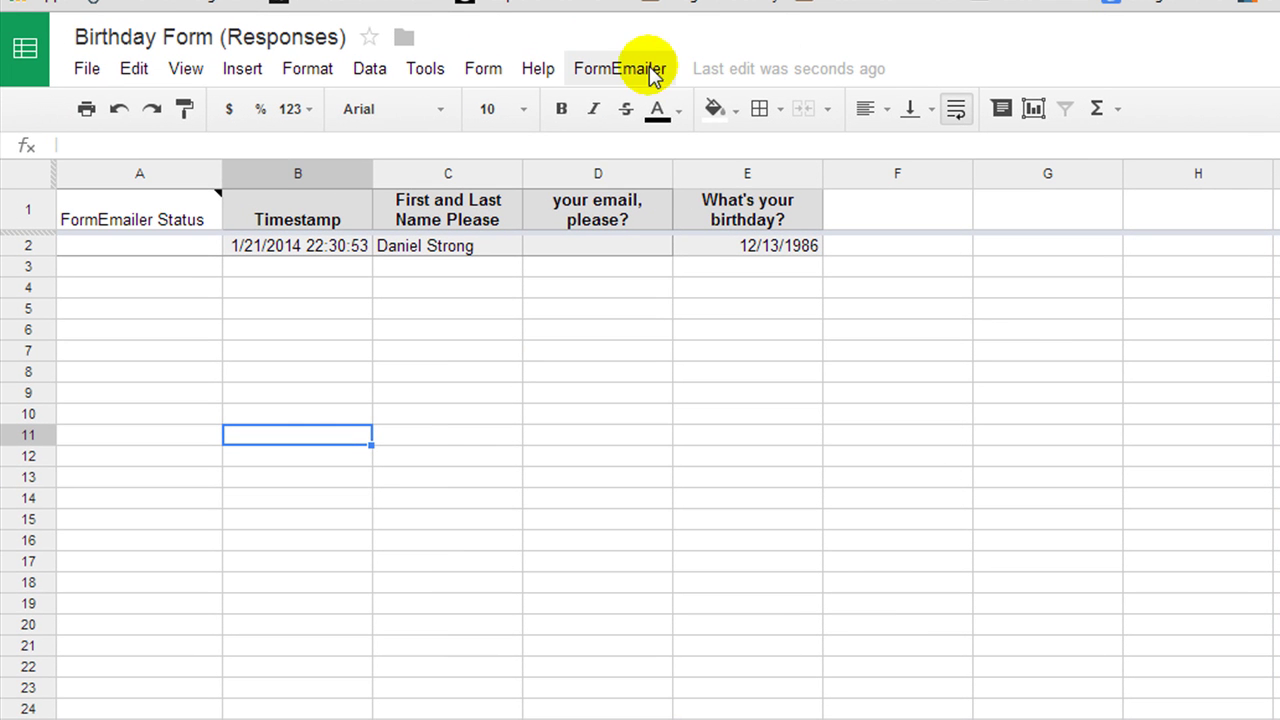
Step: On the Email2 tab, set the subject to 'birthday form submission confirmed!' and clear the To address
click(650, 72)
click(645, 114)
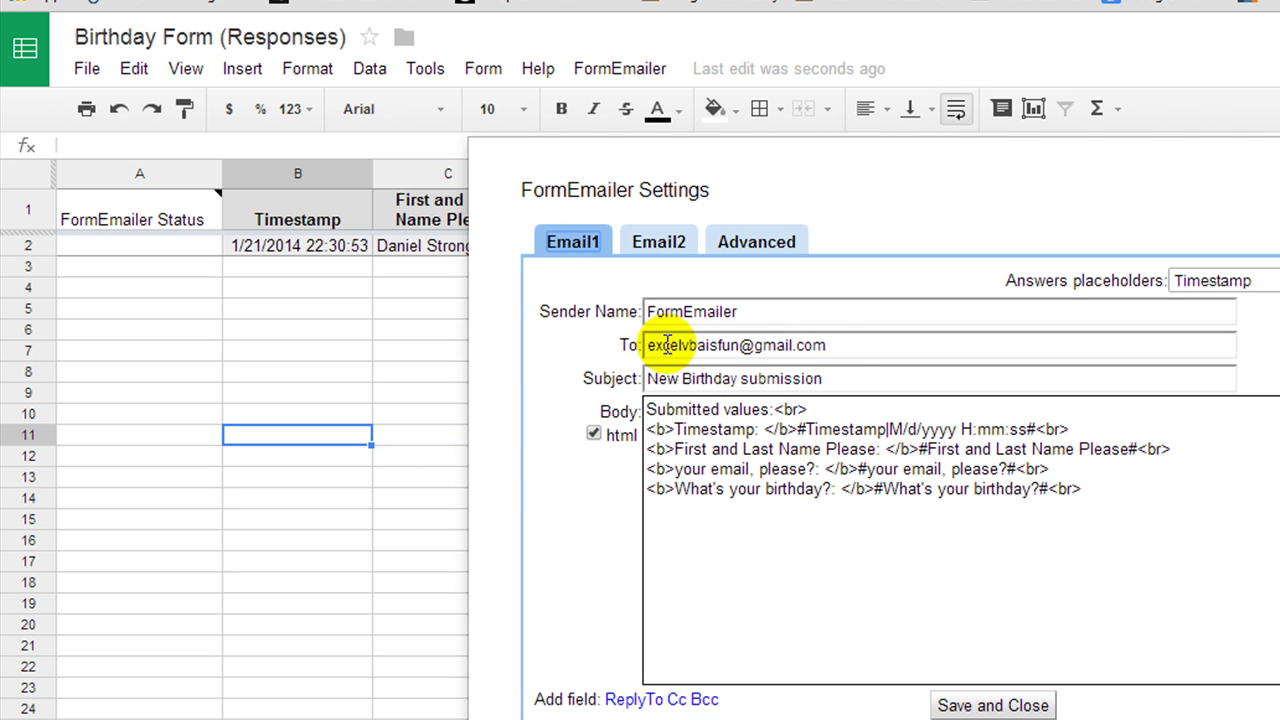
click(670, 244)
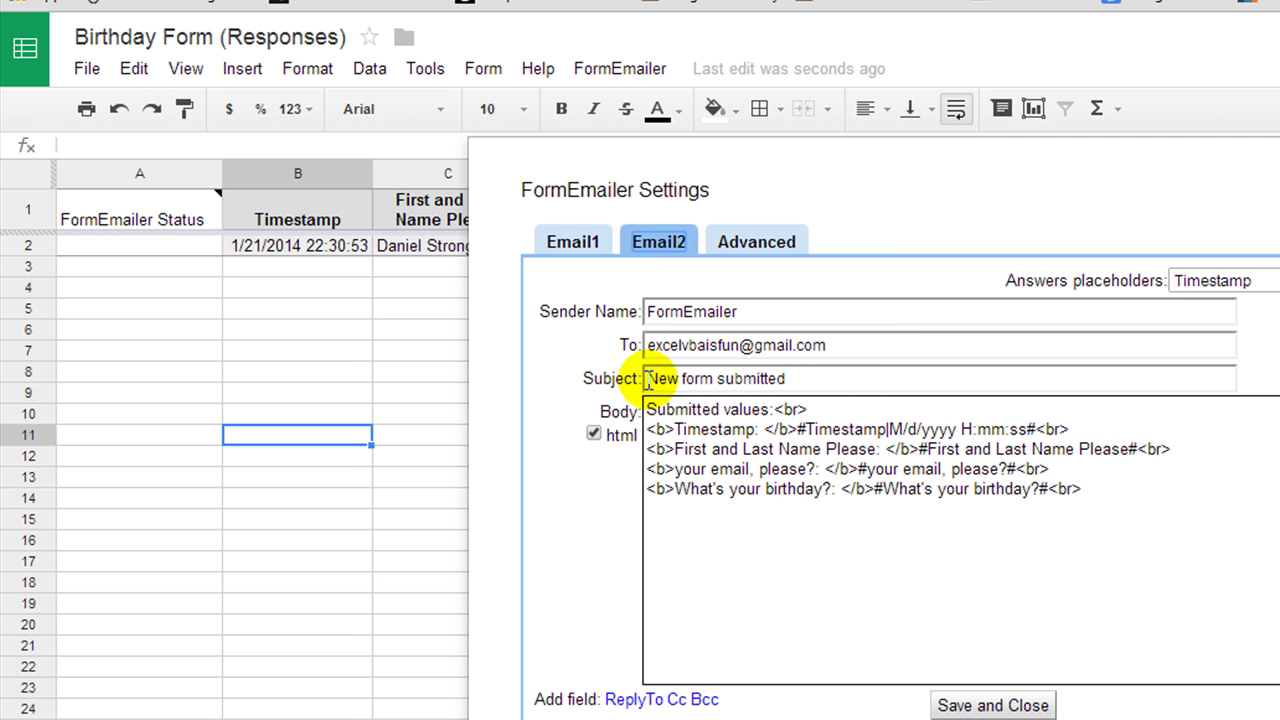
drag(894, 377, 594, 368)
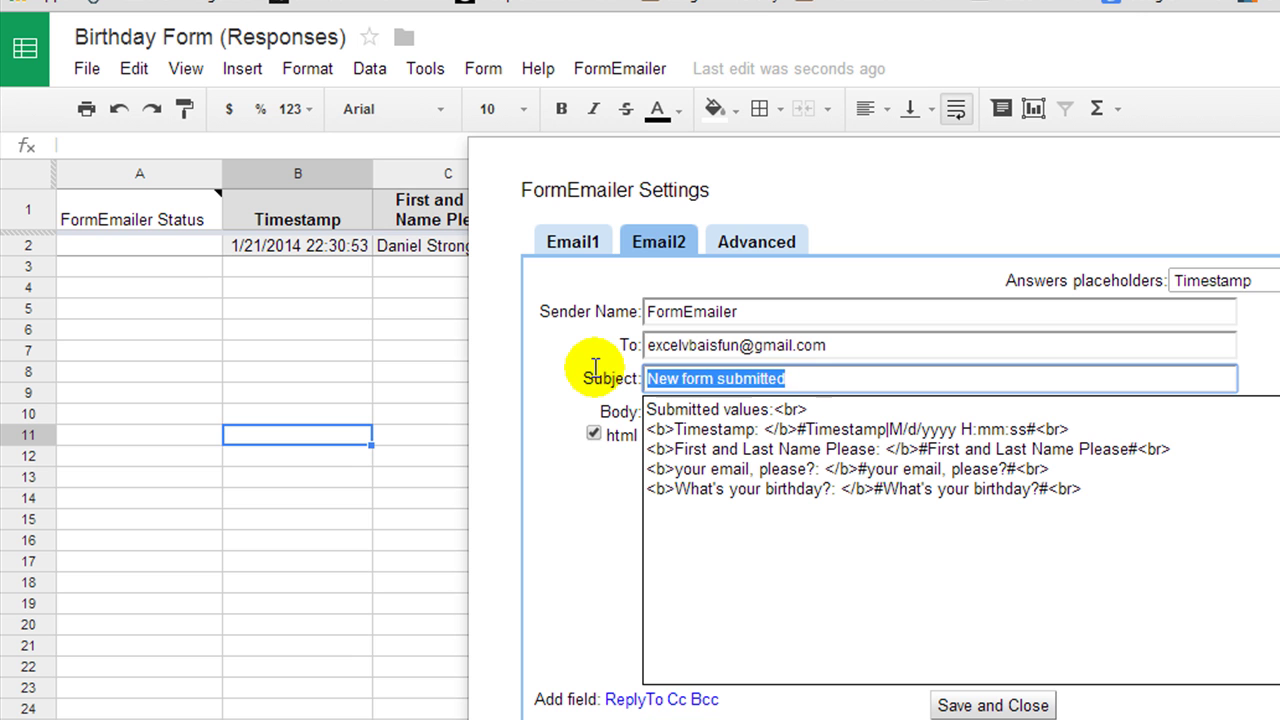
text(bui)
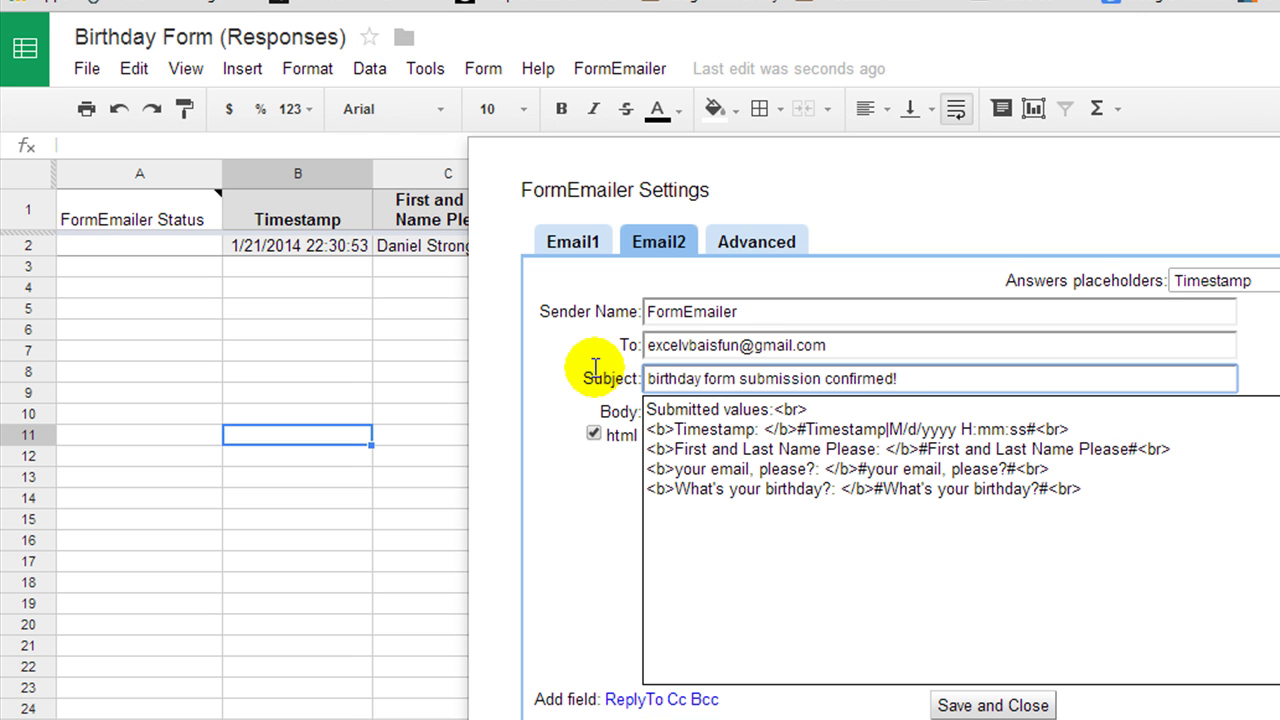
triple_click(881, 346)
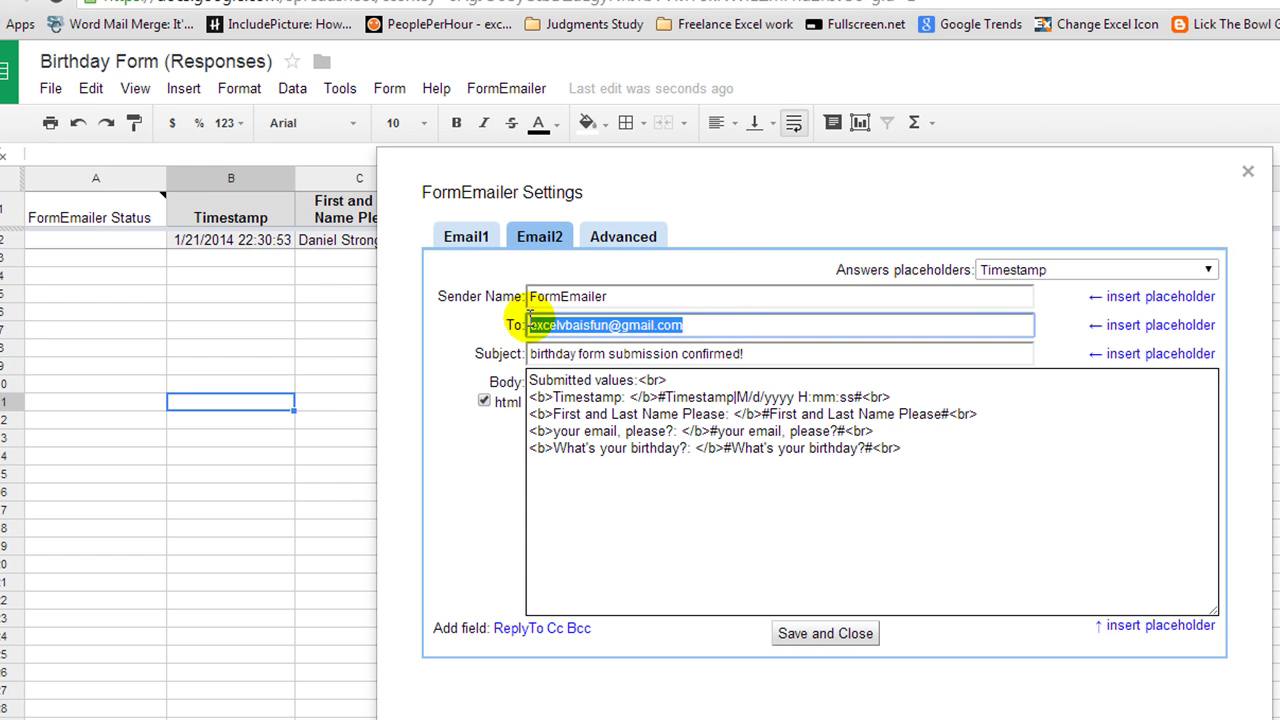
key(BackSpace)
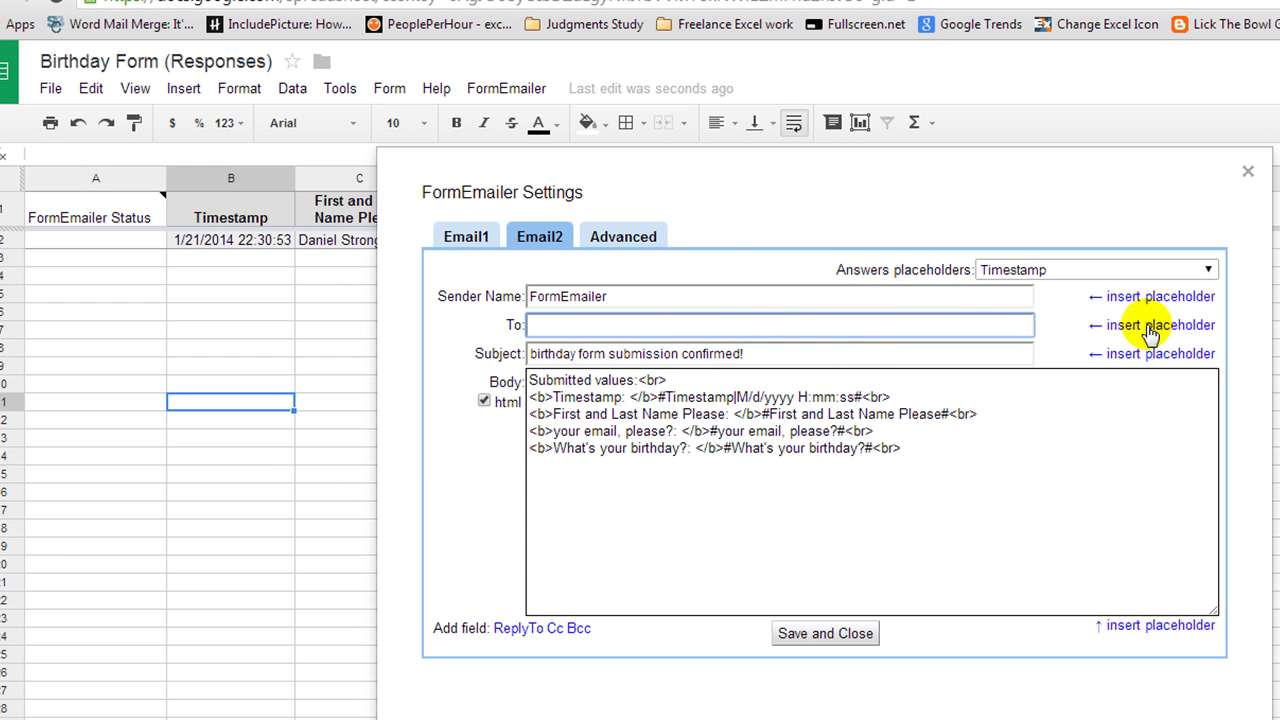
Step: Set the second email's recipient to the 'your email, please?' answer placeholder
click(1208, 270)
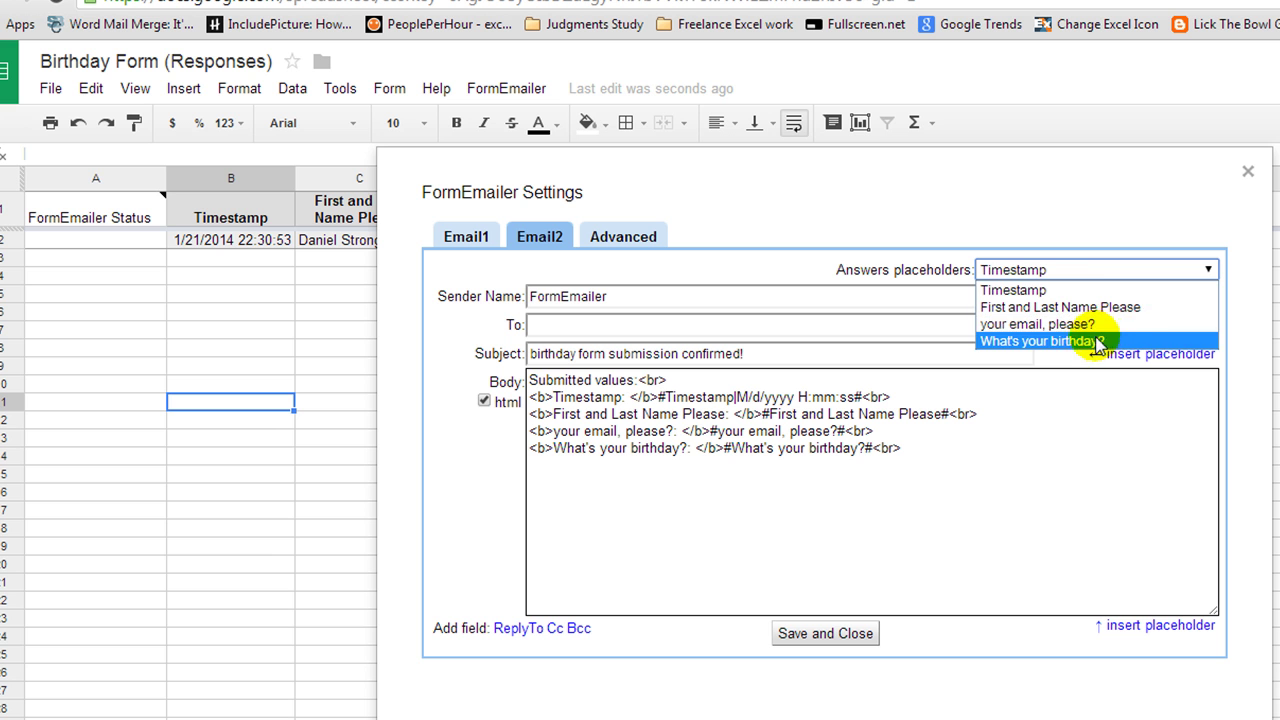
click(1098, 342)
click(1209, 268)
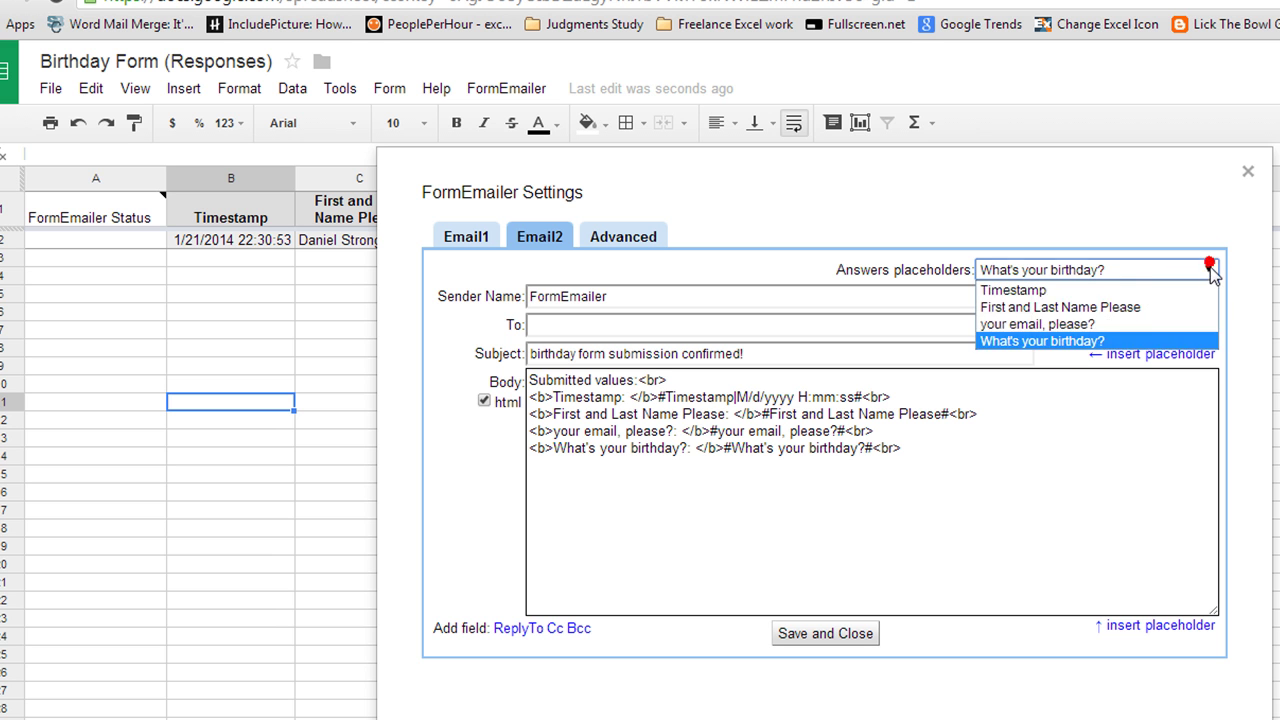
click(1070, 324)
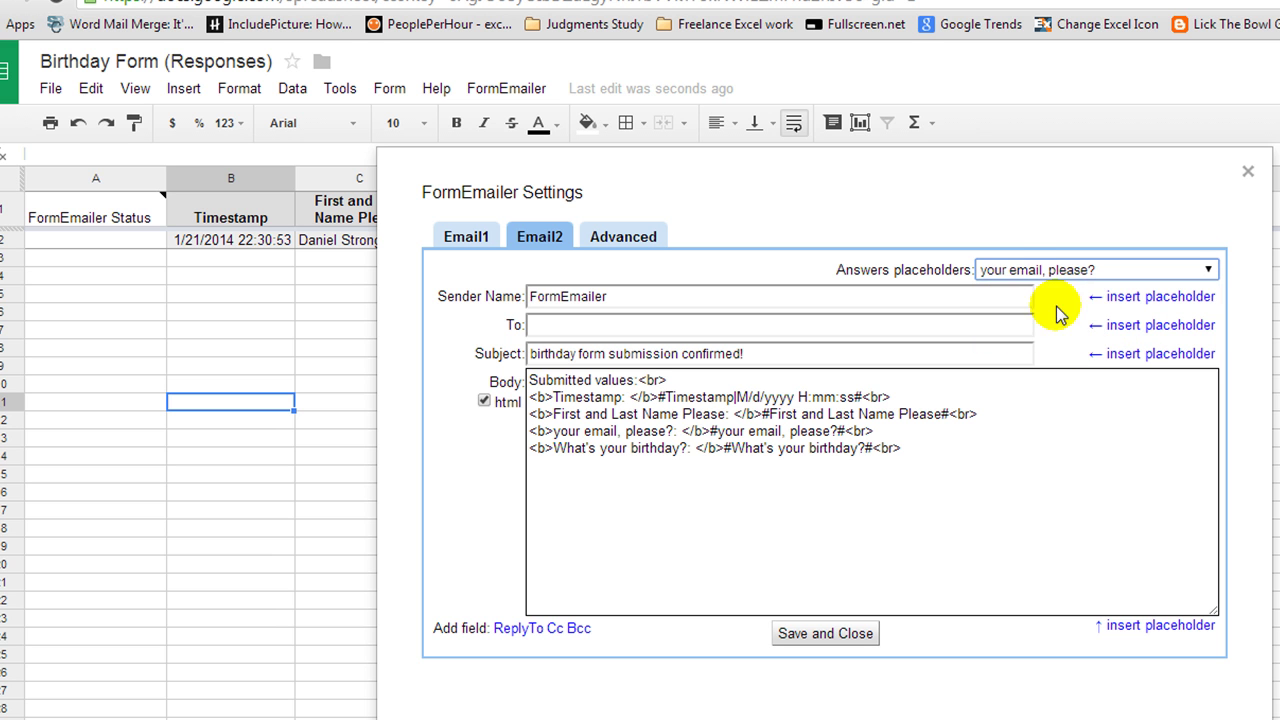
click(1130, 327)
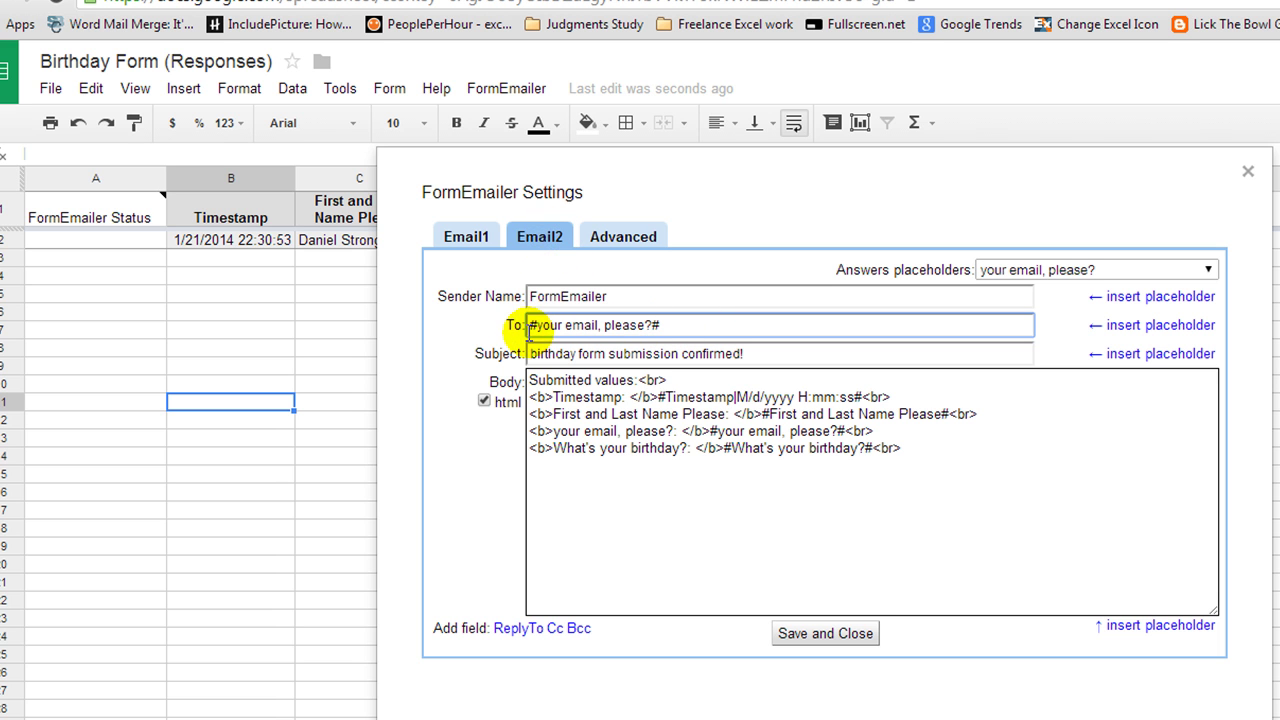
Step: Add a thank-you line at the top of the second email's body and save the settings
drag(531, 382, 929, 520)
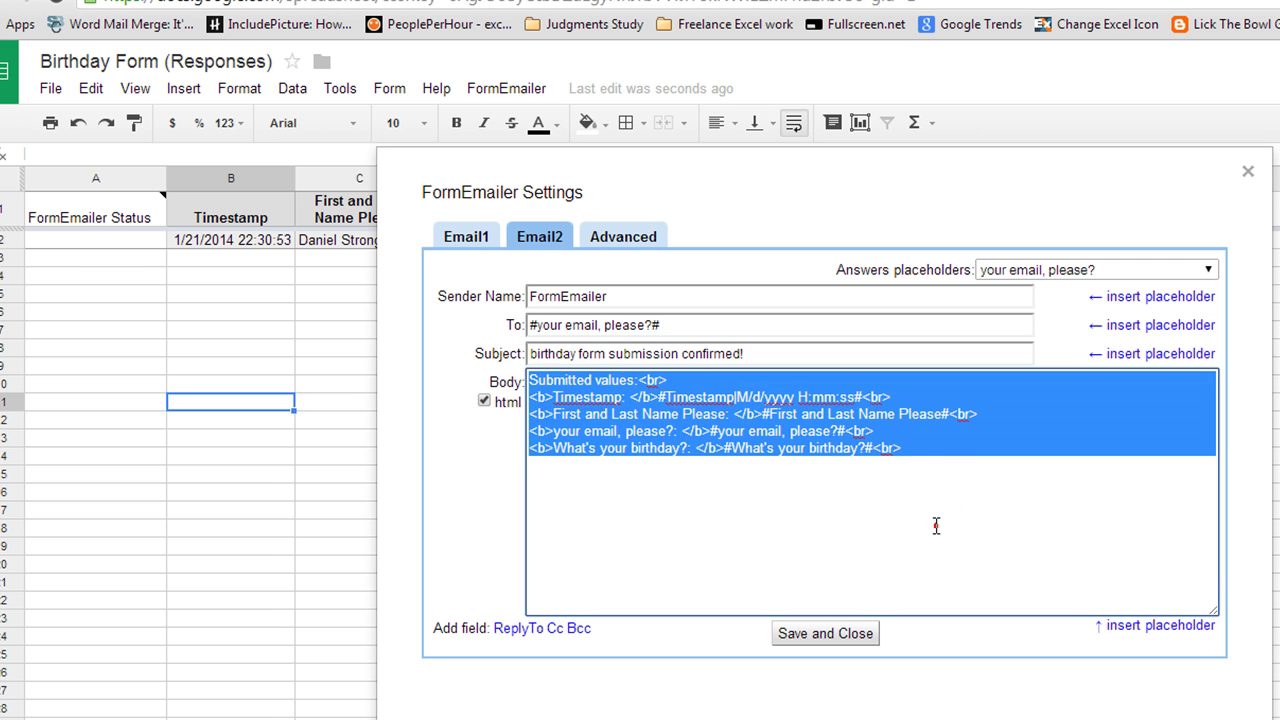
click(936, 526)
click(529, 379)
key(Return)
key(Return)
key(Up)
key(Up)
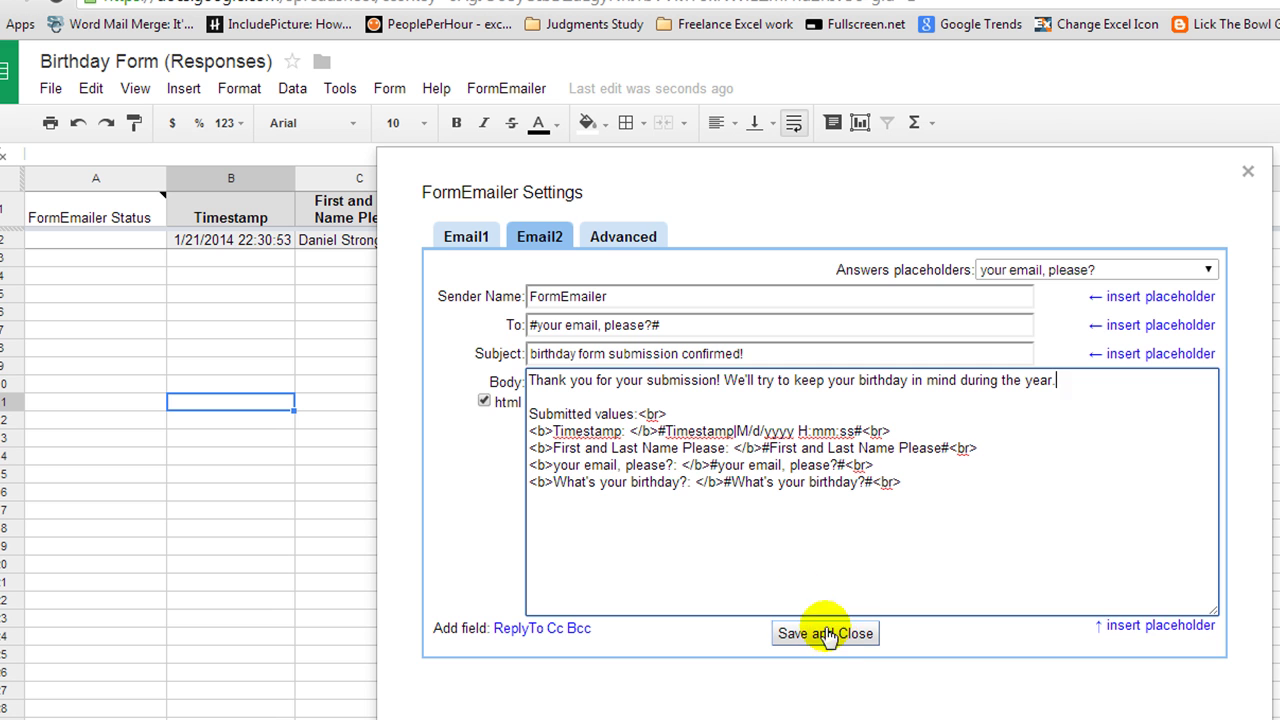
click(836, 641)
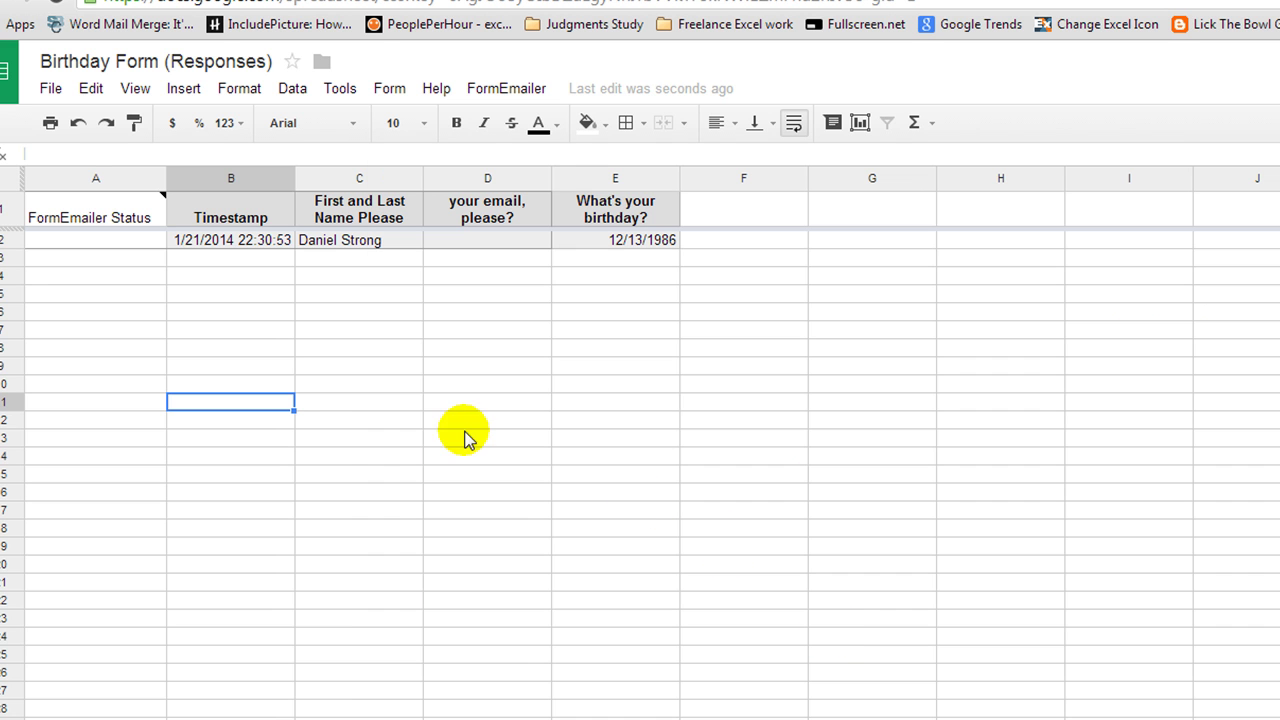
click(430, 418)
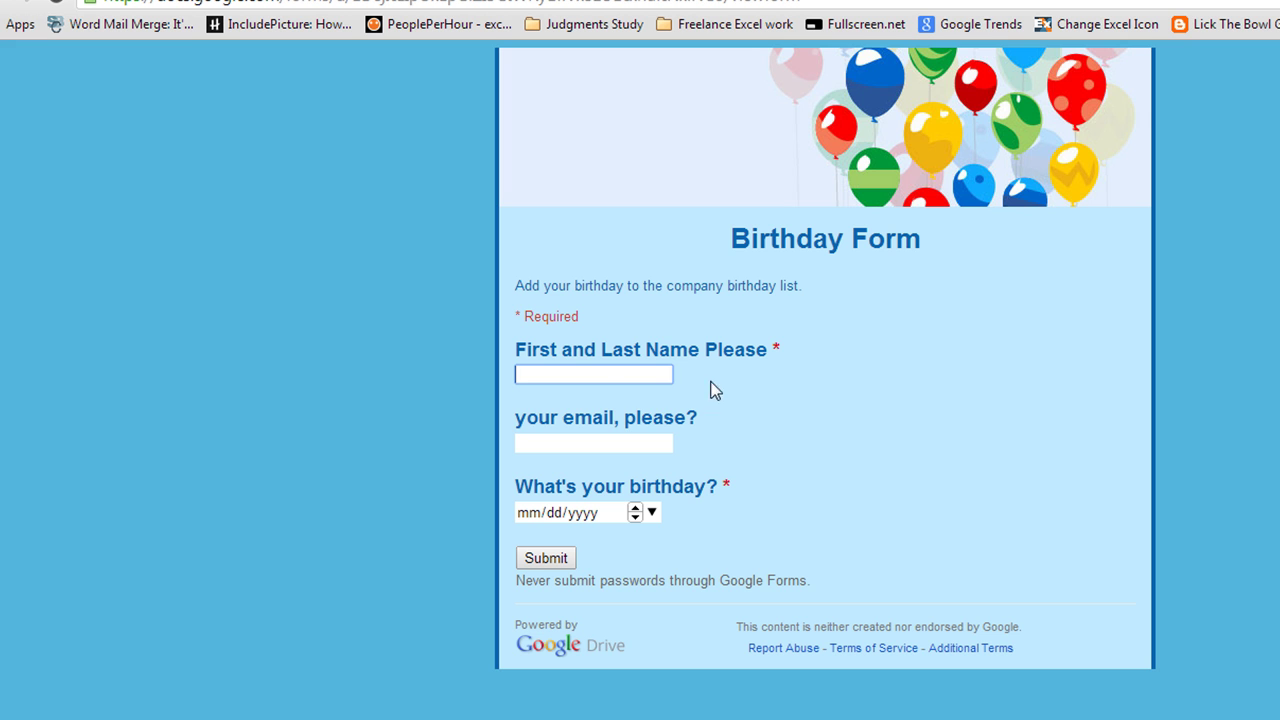
click(572, 370)
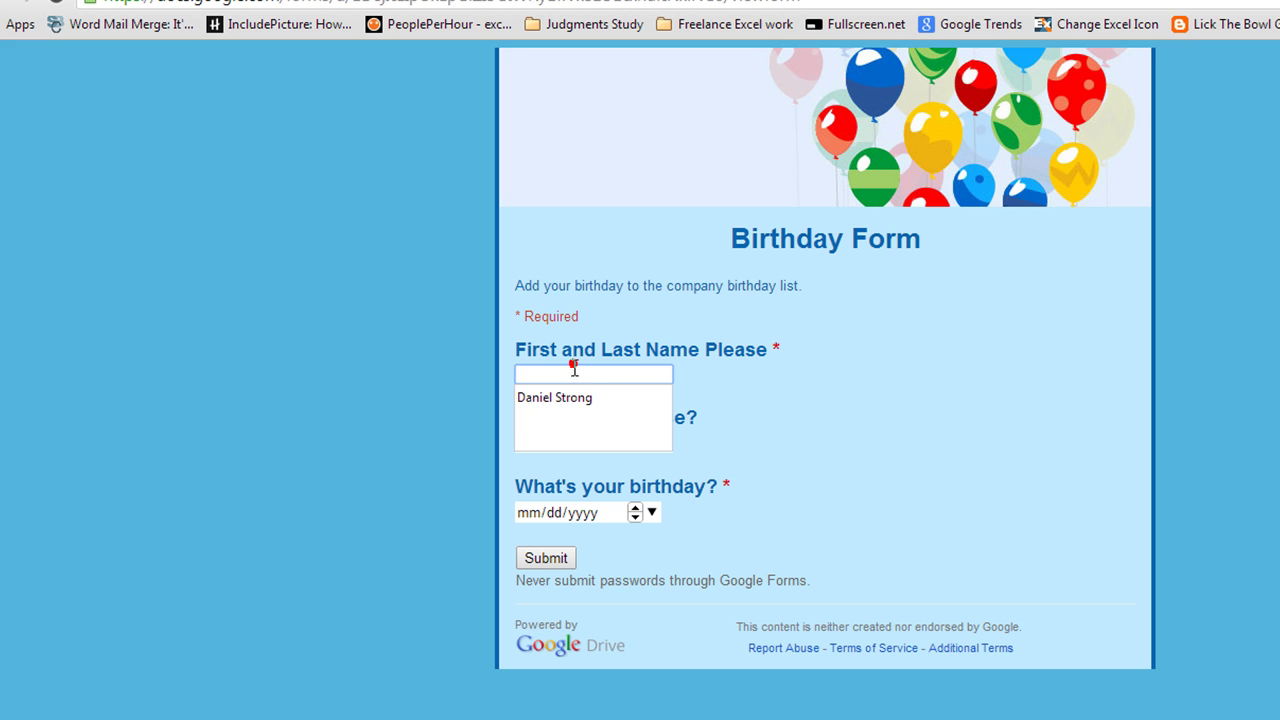
click(600, 396)
click(580, 447)
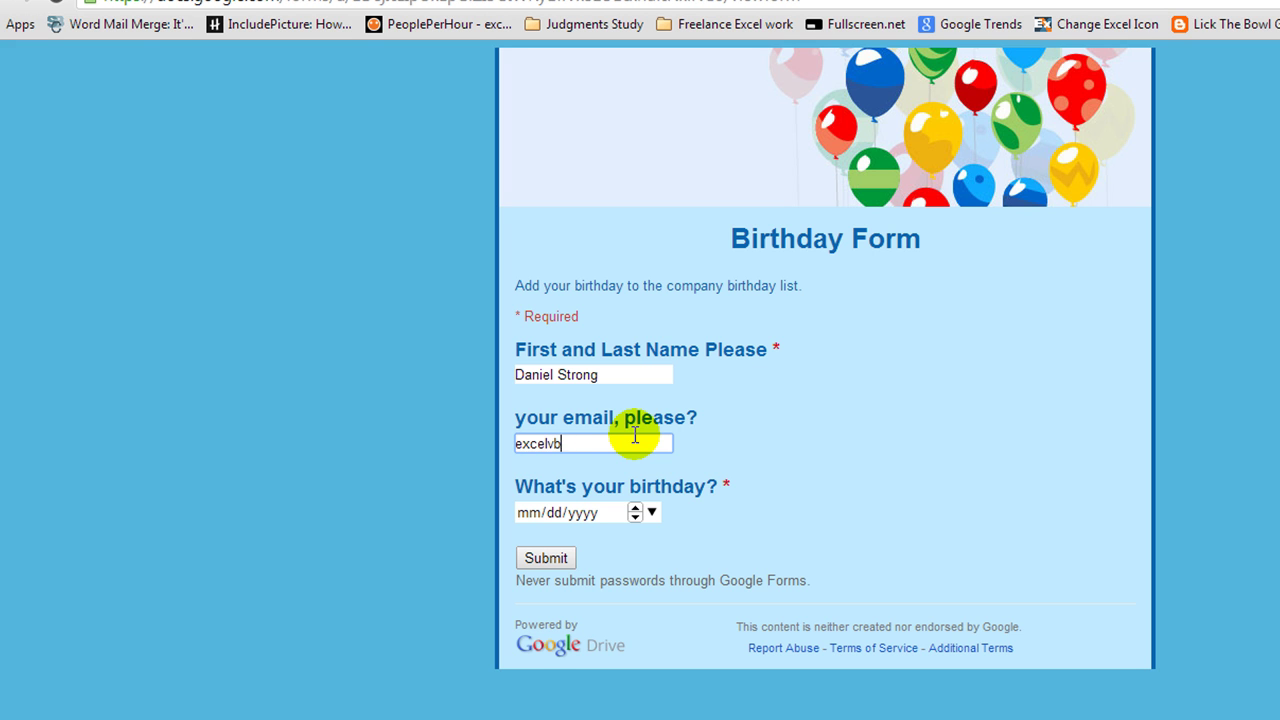
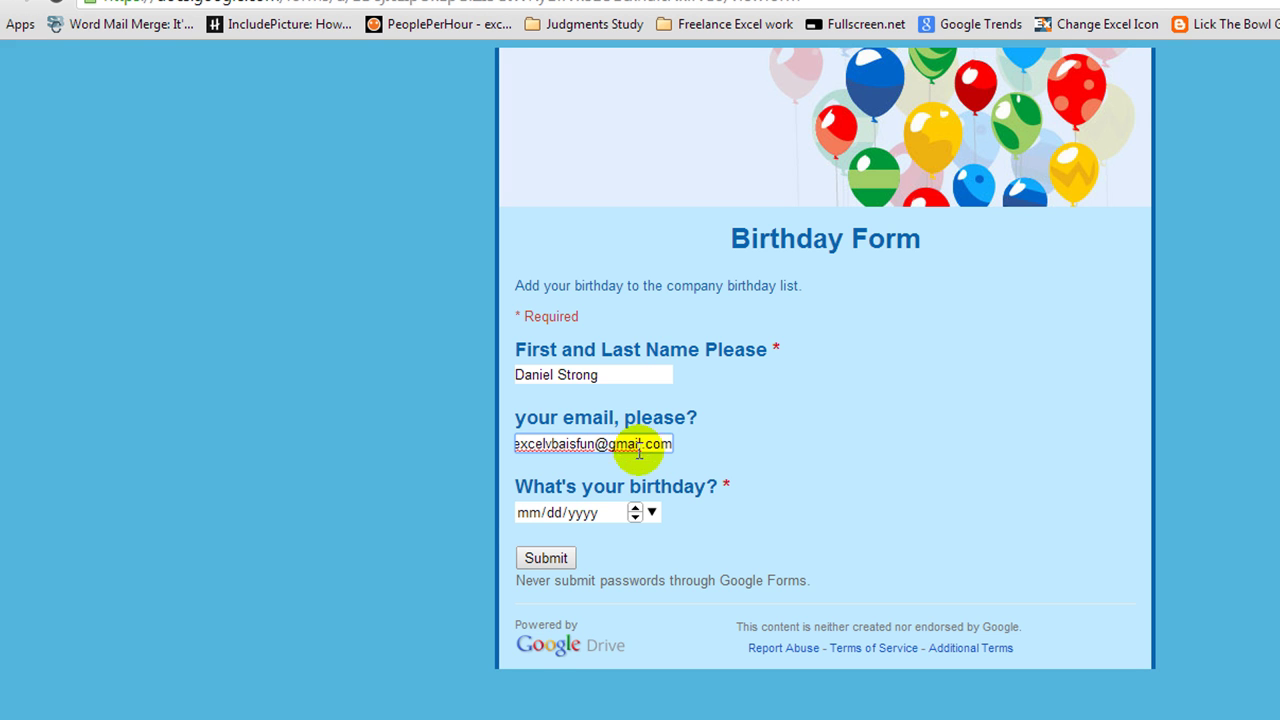
click(522, 512)
text(1213)
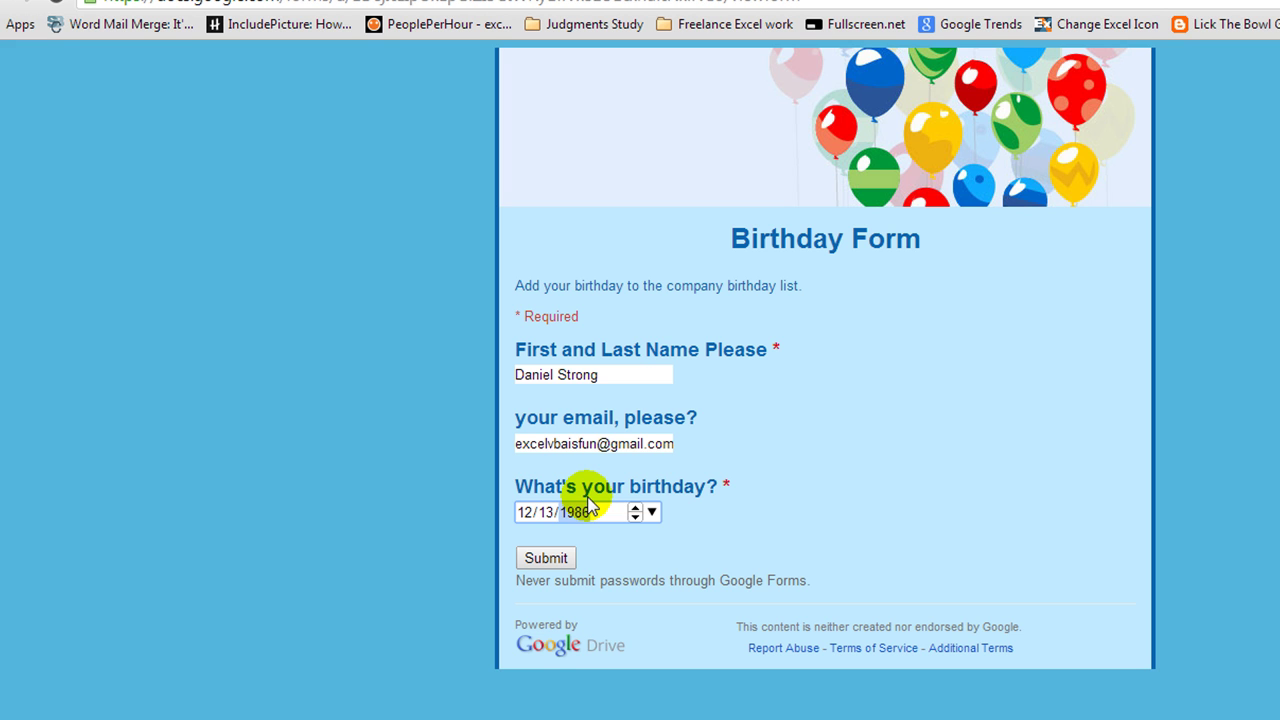
click(543, 561)
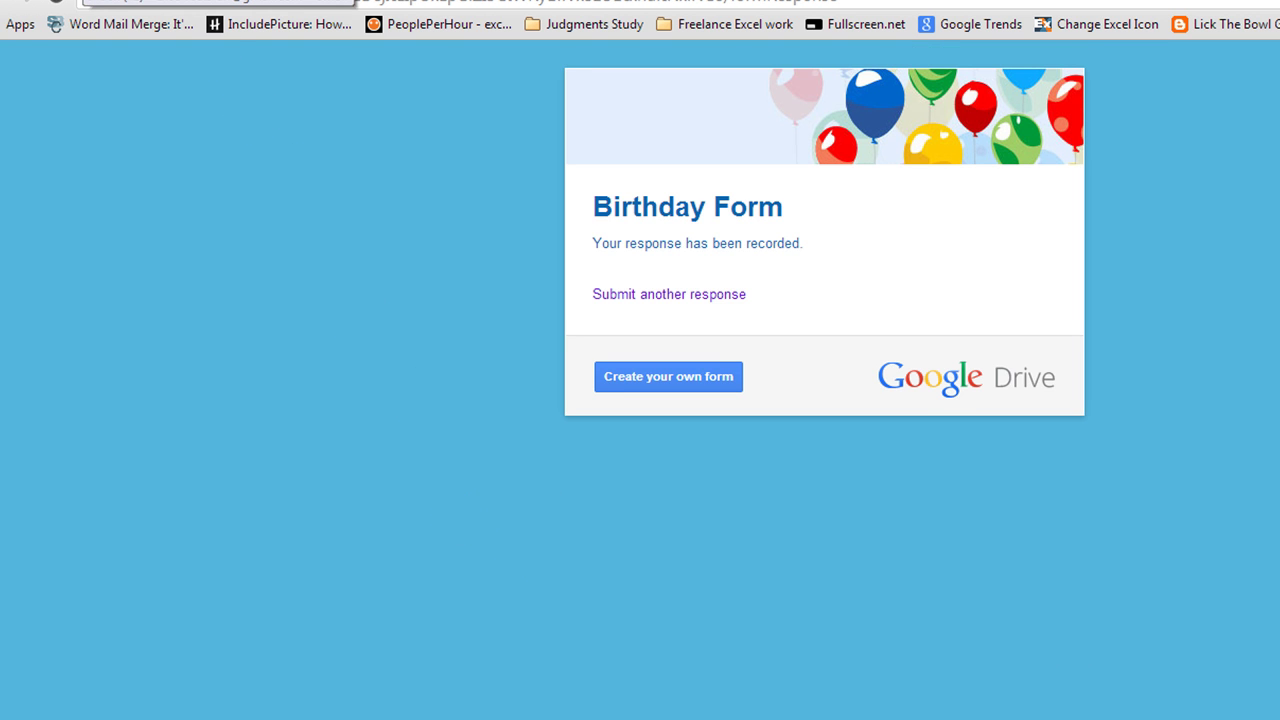
Step: Check the Gmail inbox, then return to the responses sheet showing the new entry in row 3
click(80, 10)
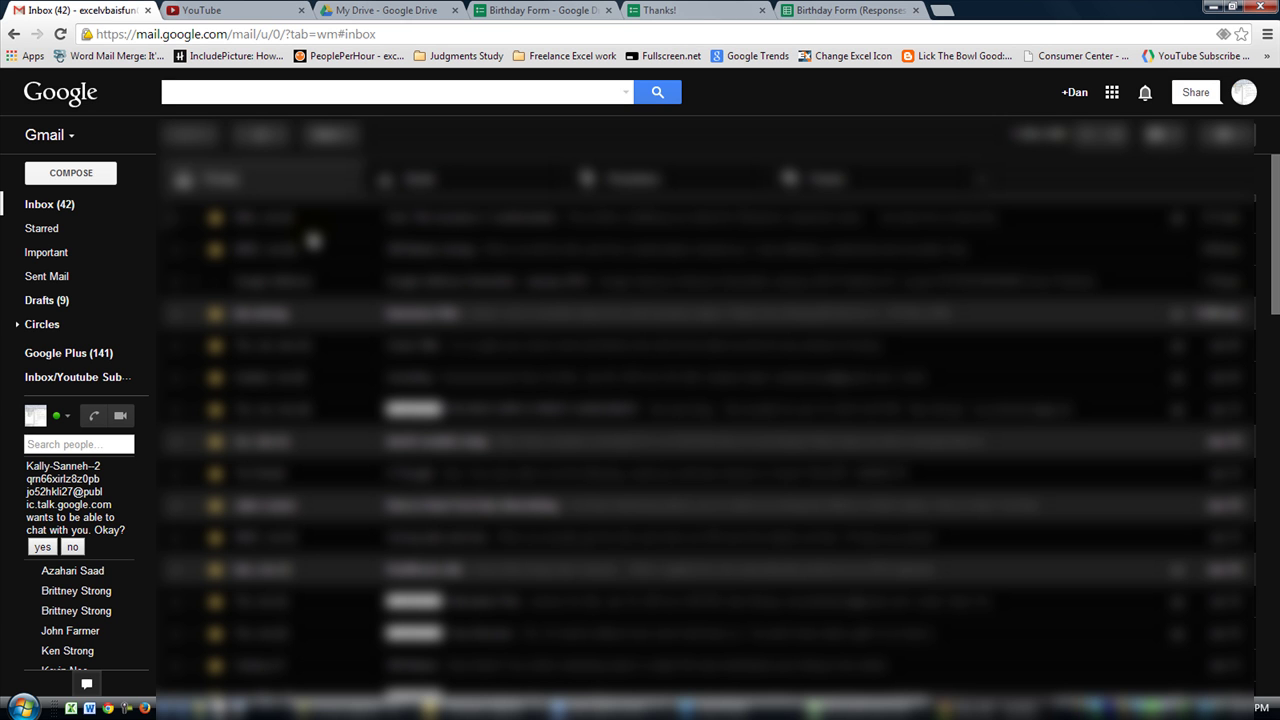
click(845, 10)
click(474, 287)
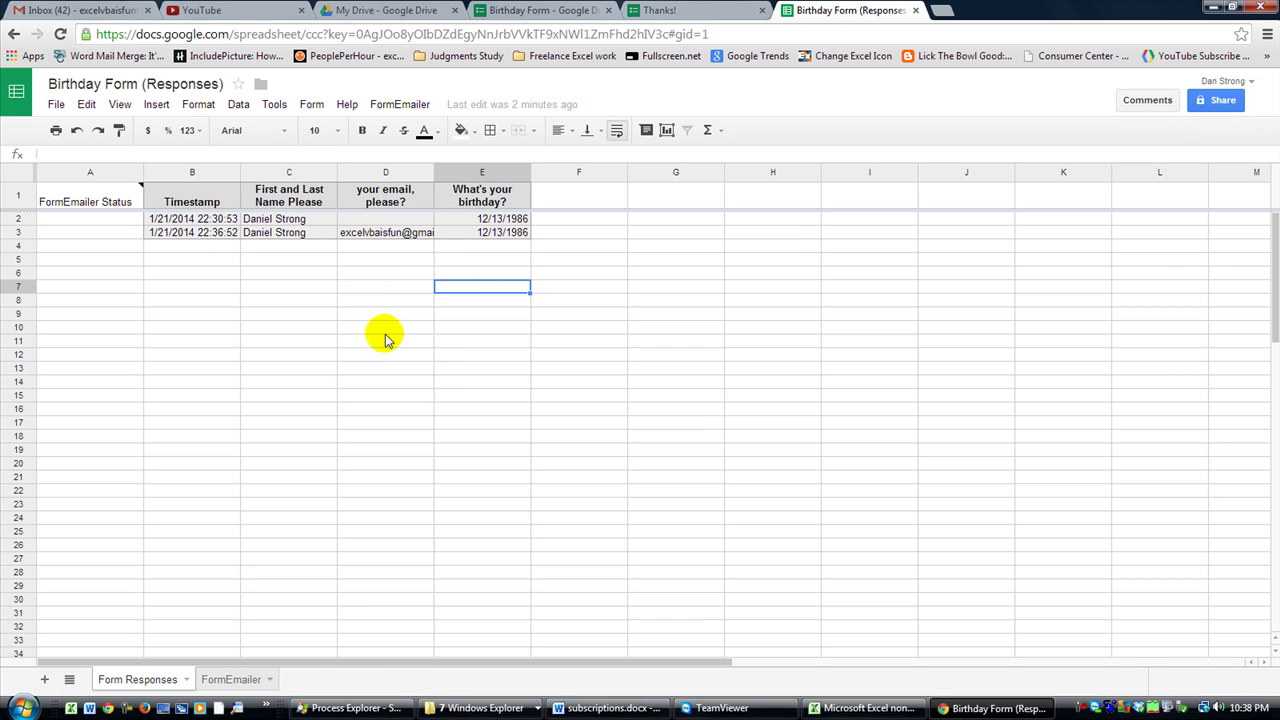
Step: Compare the form confirmation page, the Birthday Form editor and the responses sheet, selecting cell D11
click(691, 12)
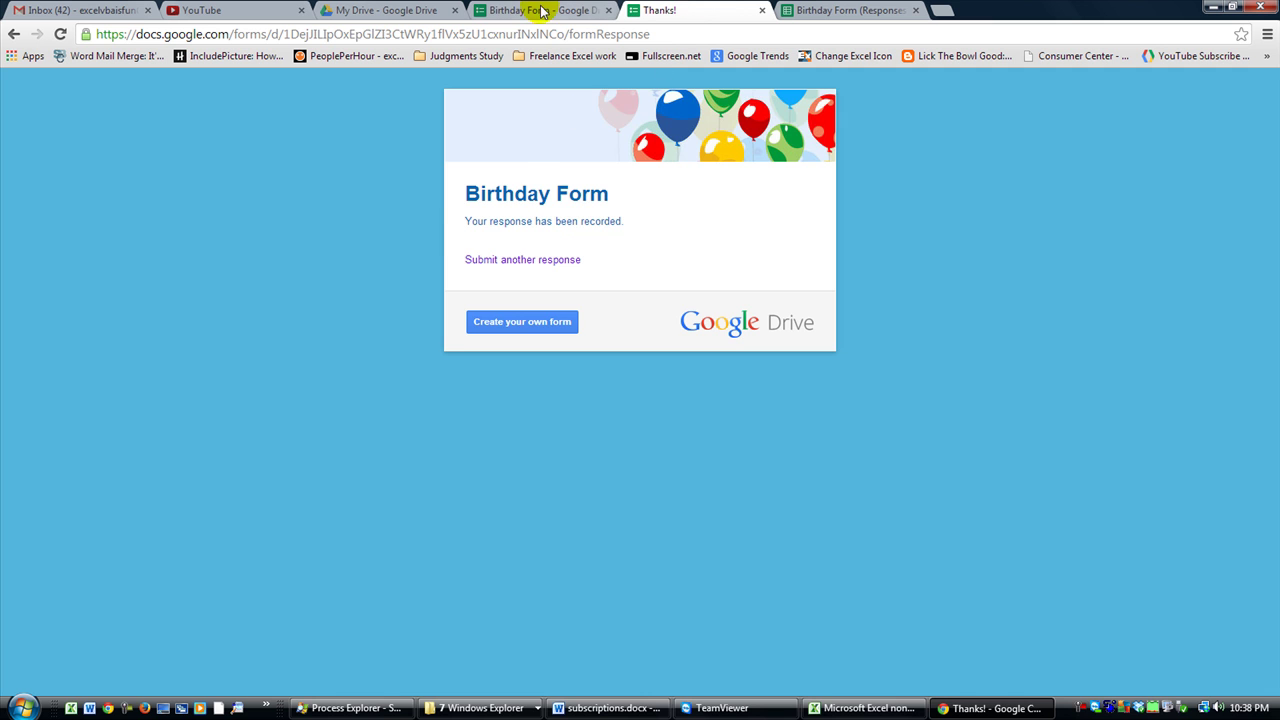
click(537, 12)
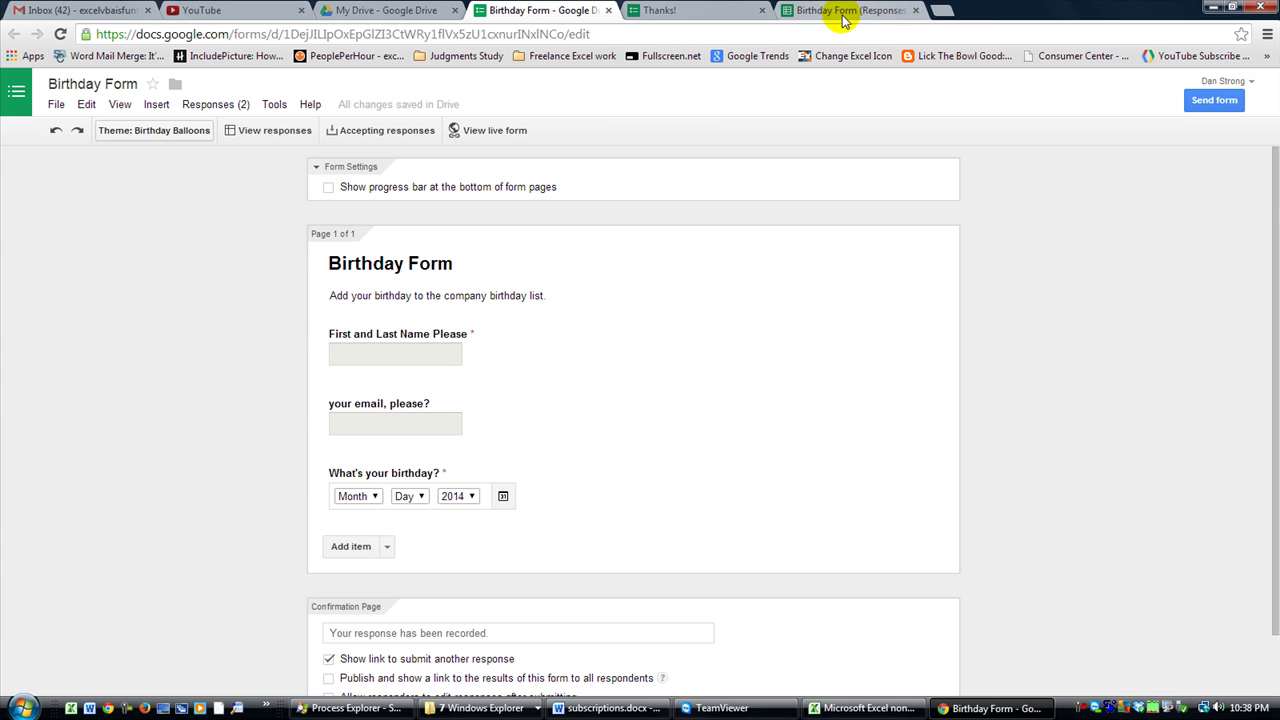
click(846, 11)
click(364, 342)
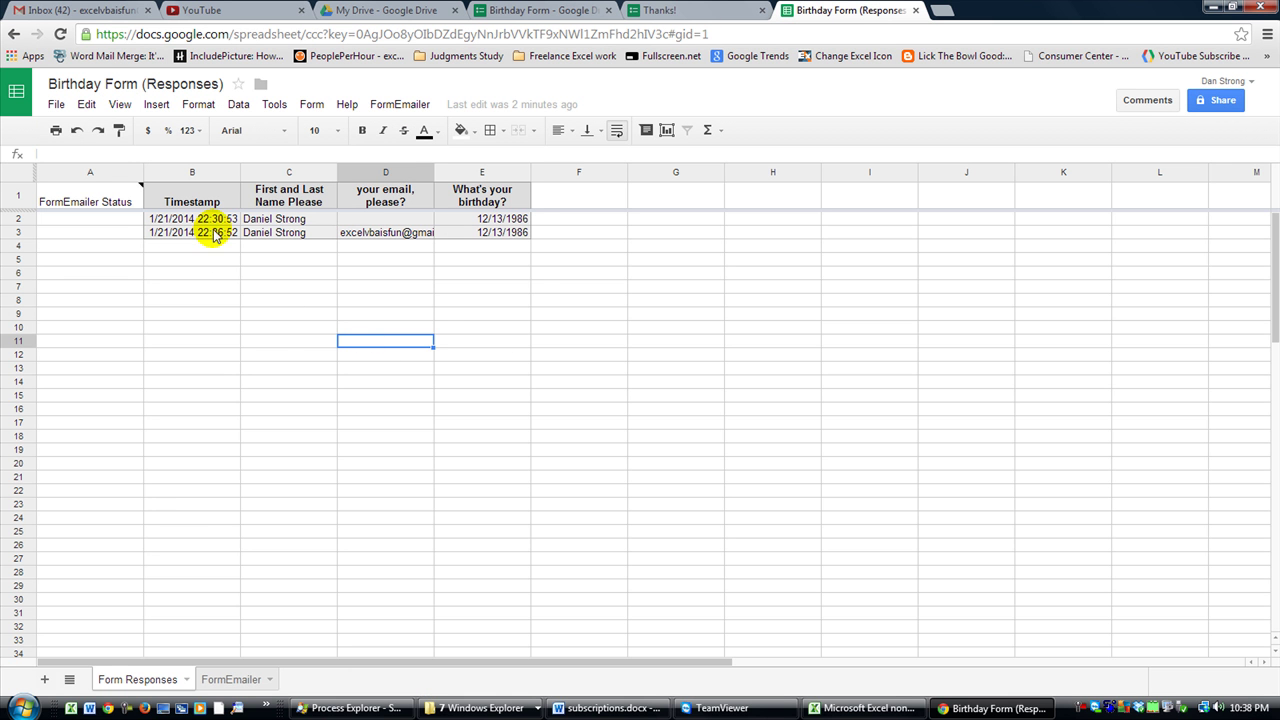
click(532, 10)
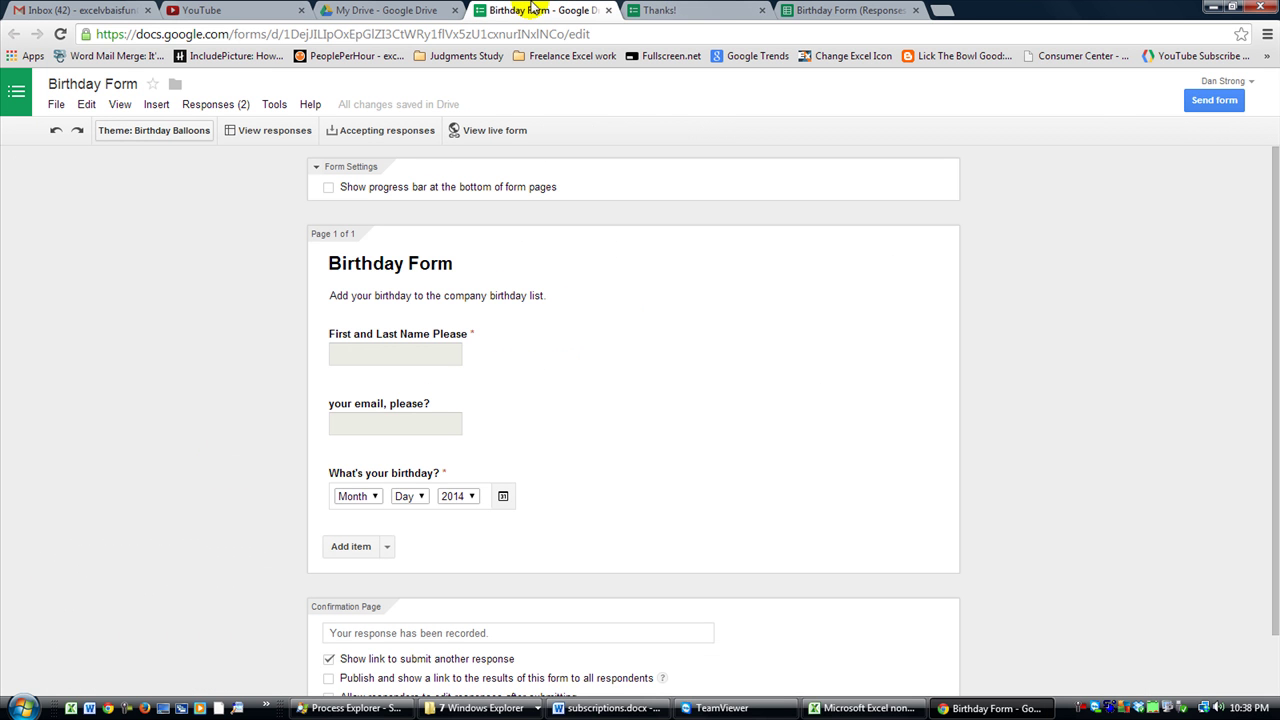
click(846, 11)
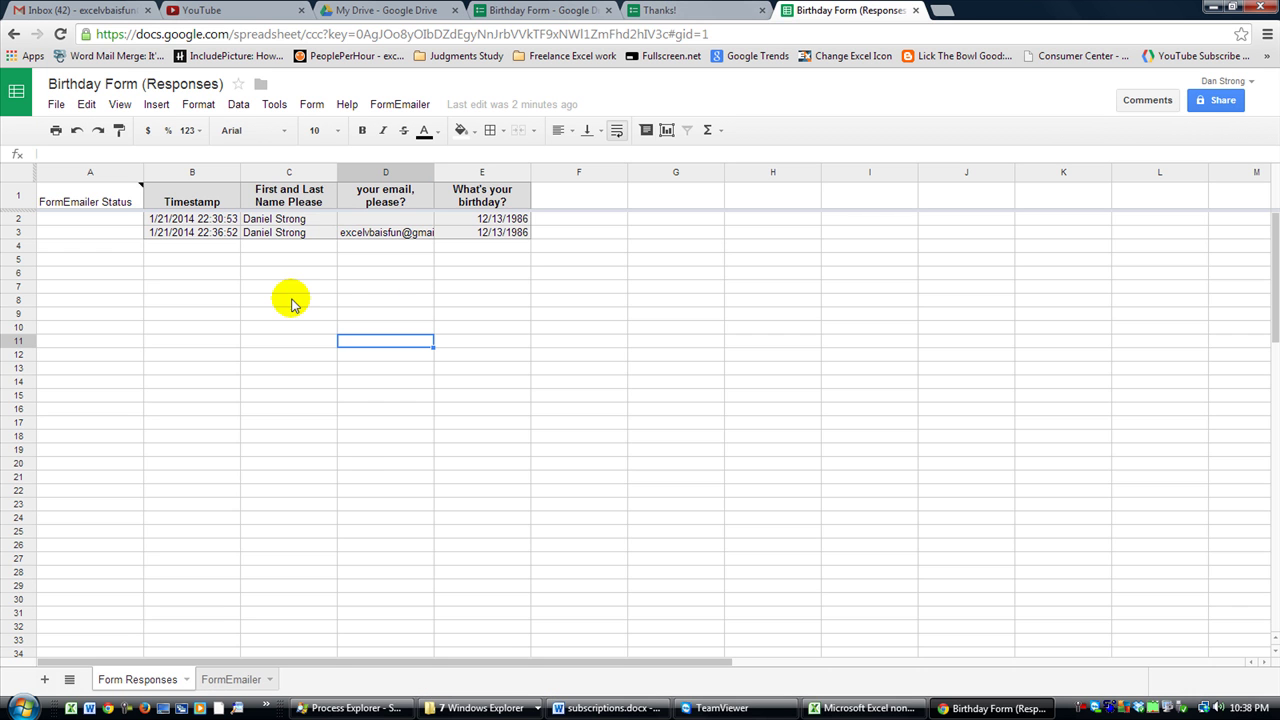
Step: Browse the spreadsheet's Format and neighbouring menus to reach the script Tools menu
click(197, 105)
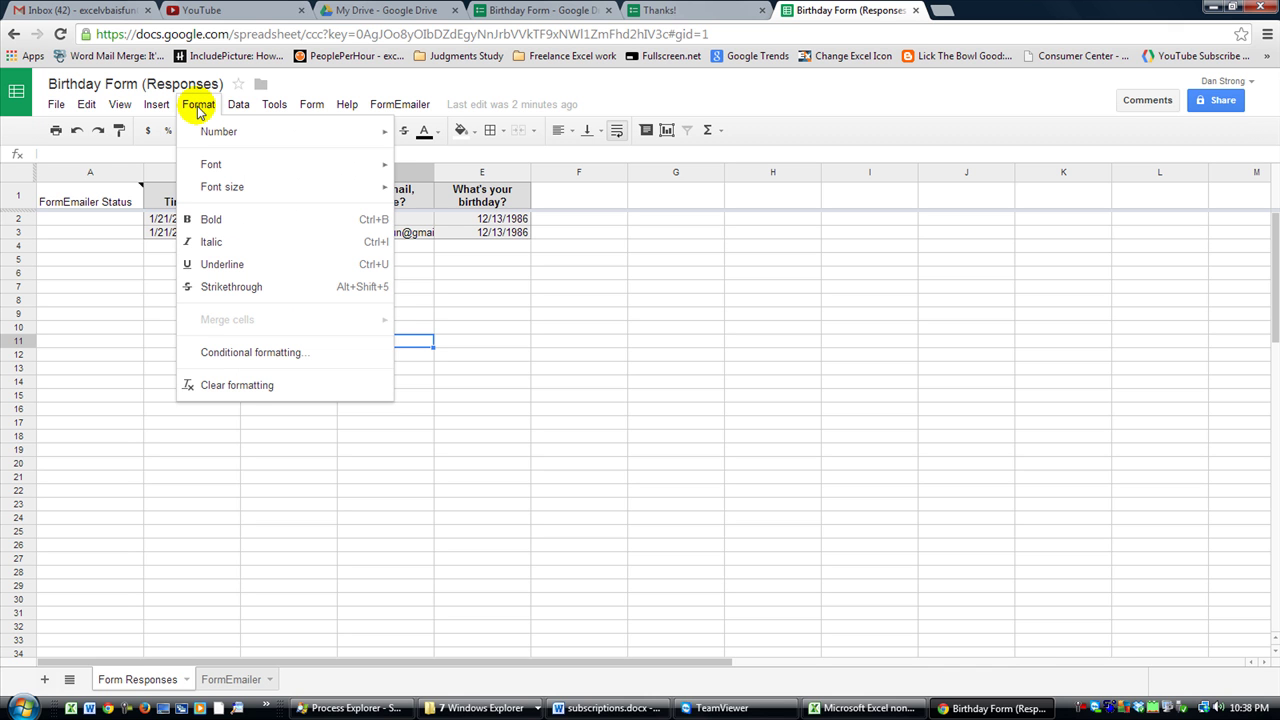
mouse_move(131, 108)
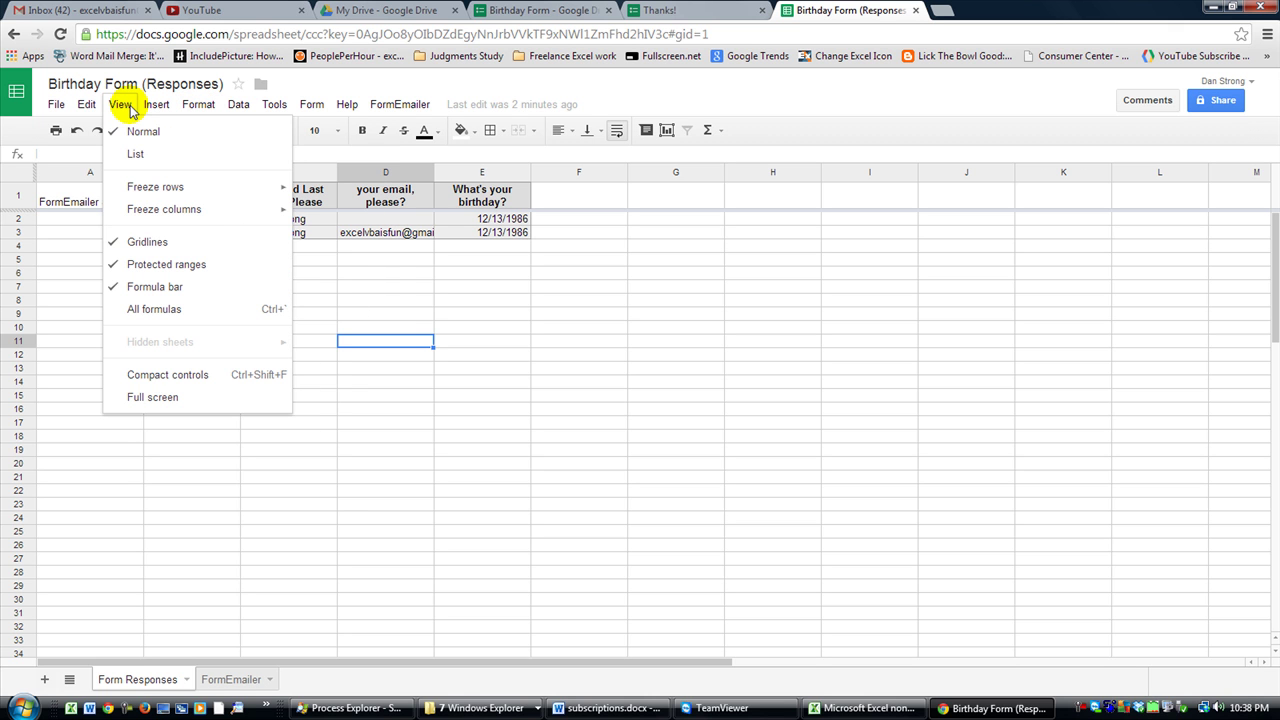
mouse_move(91, 108)
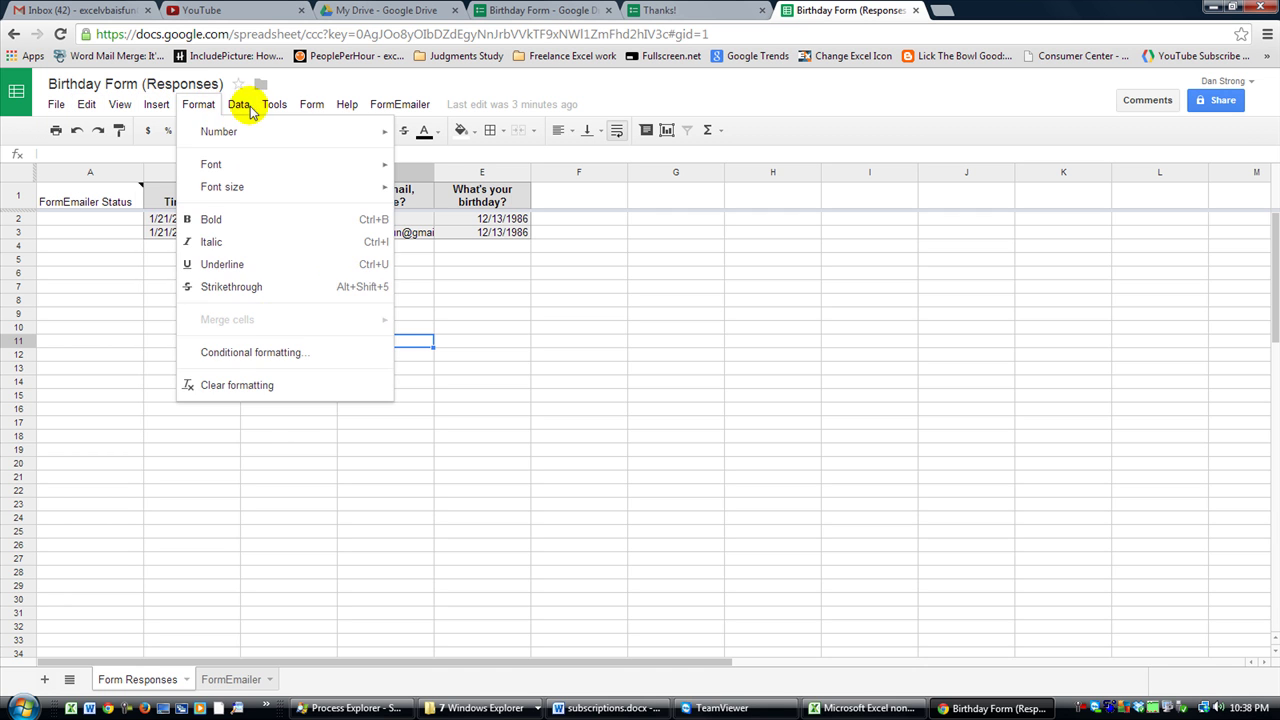
mouse_move(314, 106)
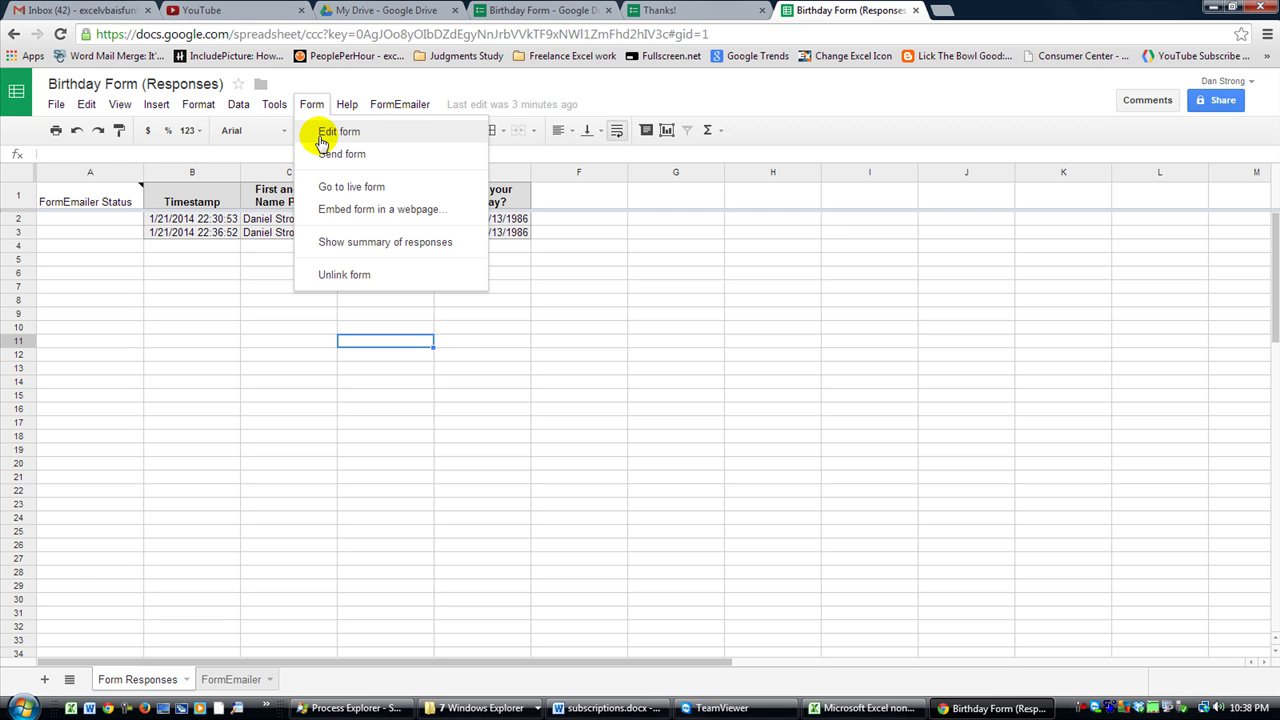
mouse_move(270, 106)
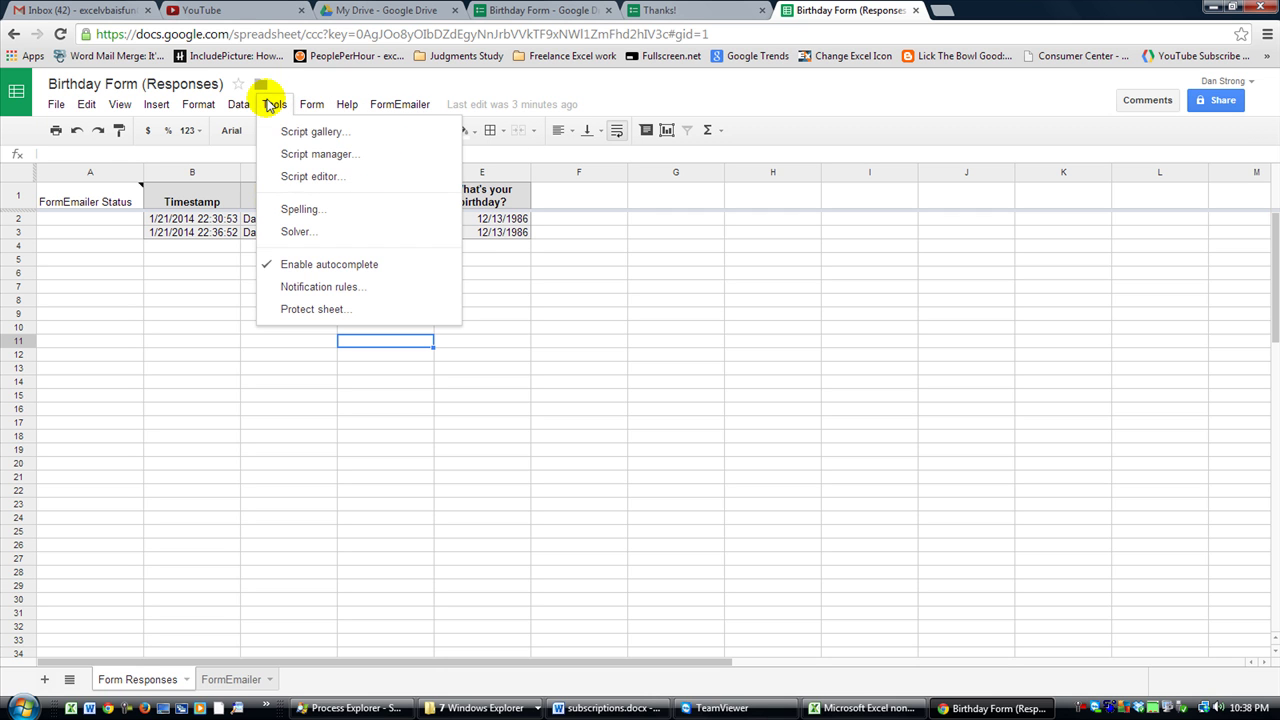
Step: Open the spreadsheet's FormEmailer script and view the current project's triggers
click(296, 177)
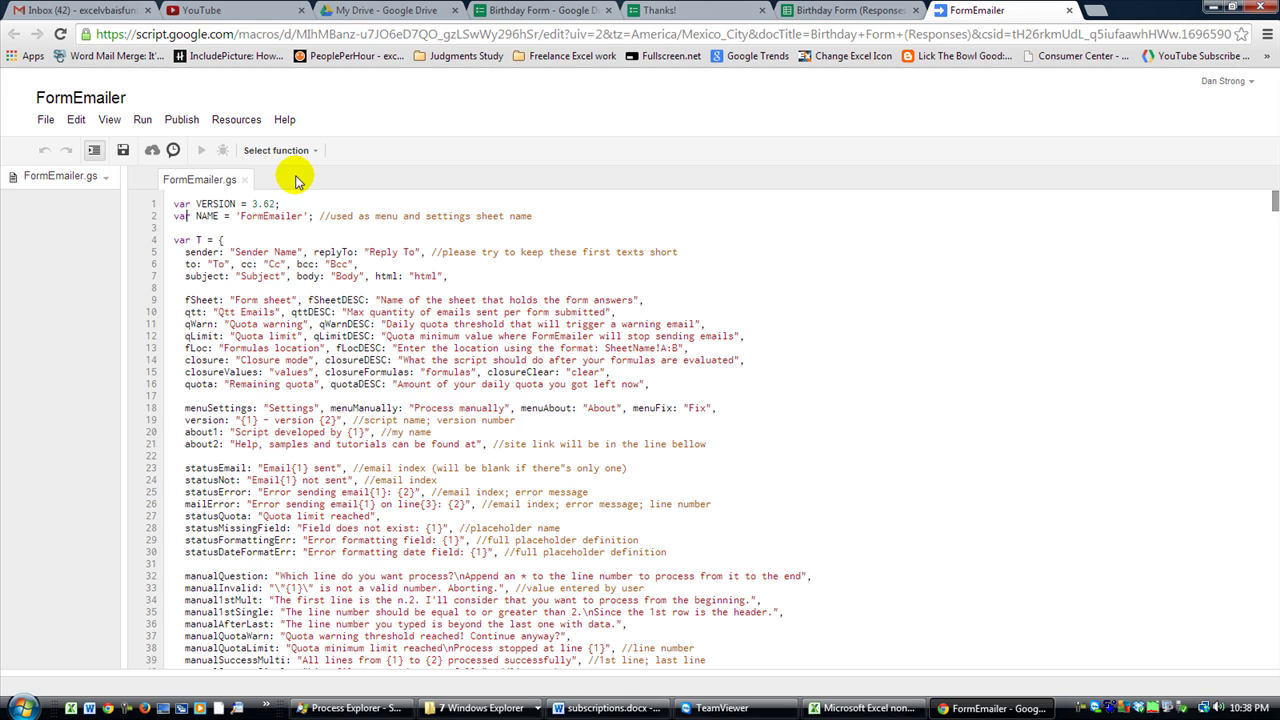
click(258, 133)
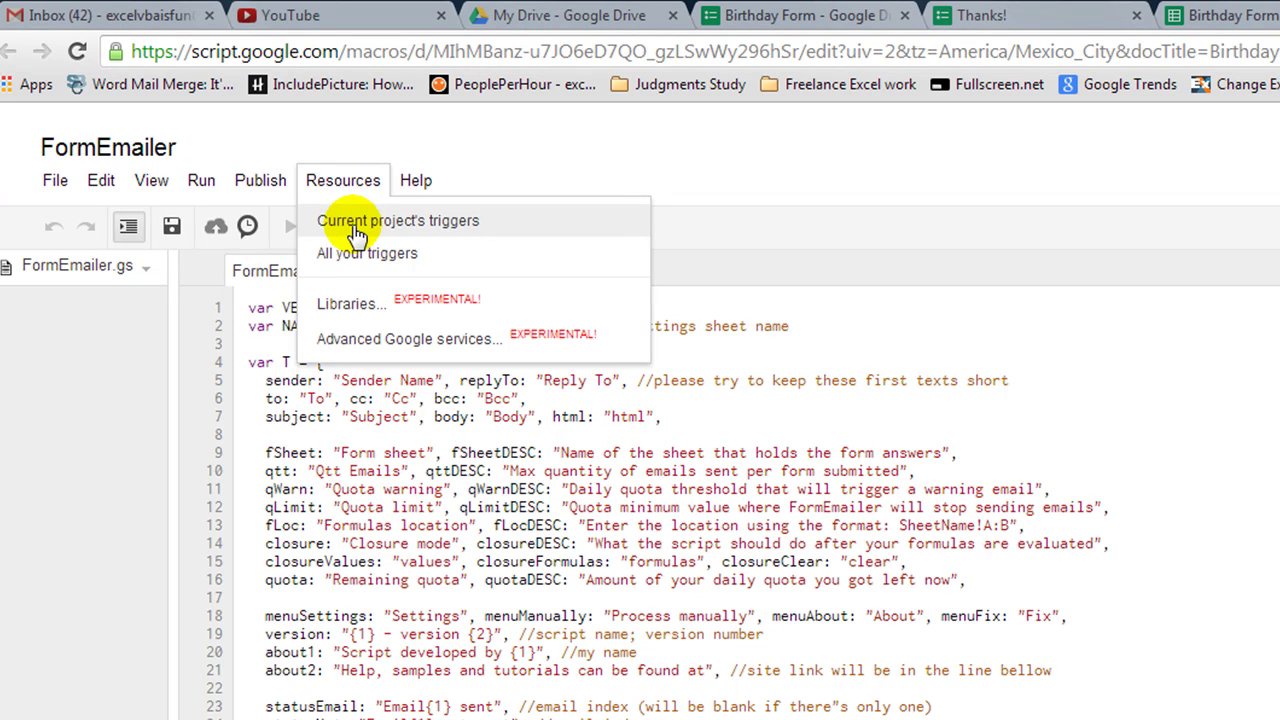
click(355, 222)
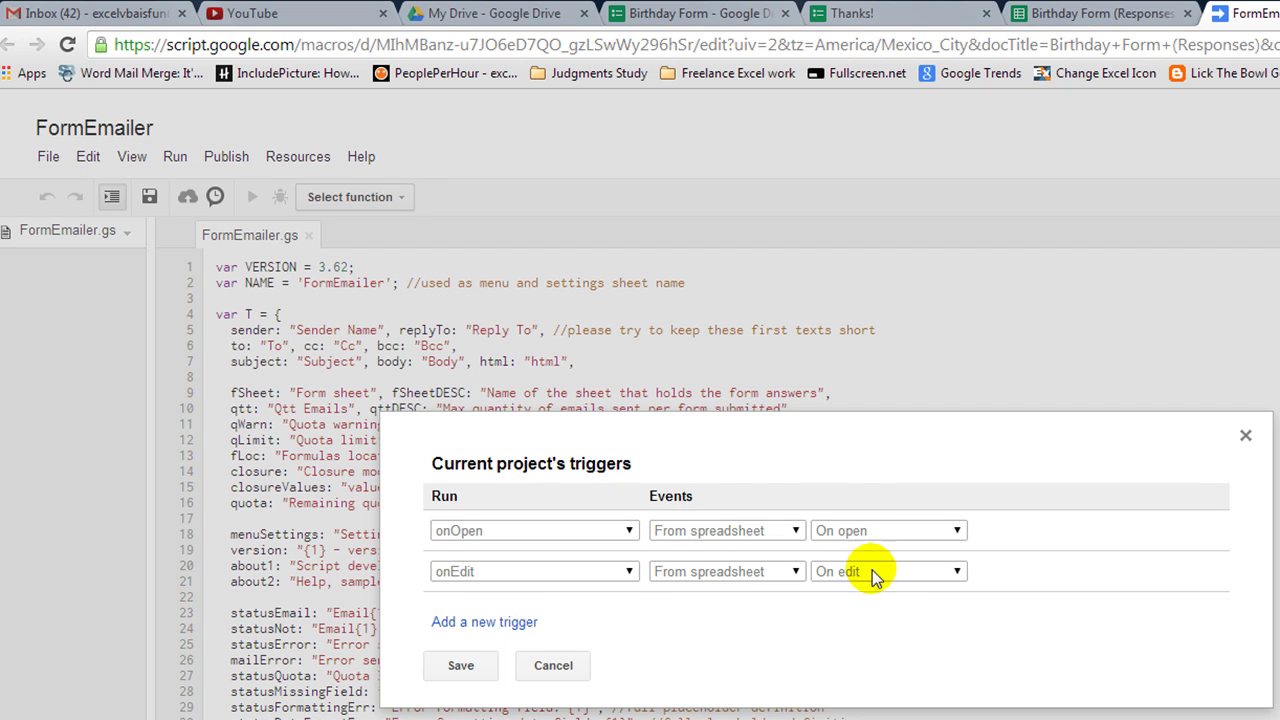
Step: Add a timeDriven trigger running from spreadsheet on form submit and save it
click(475, 625)
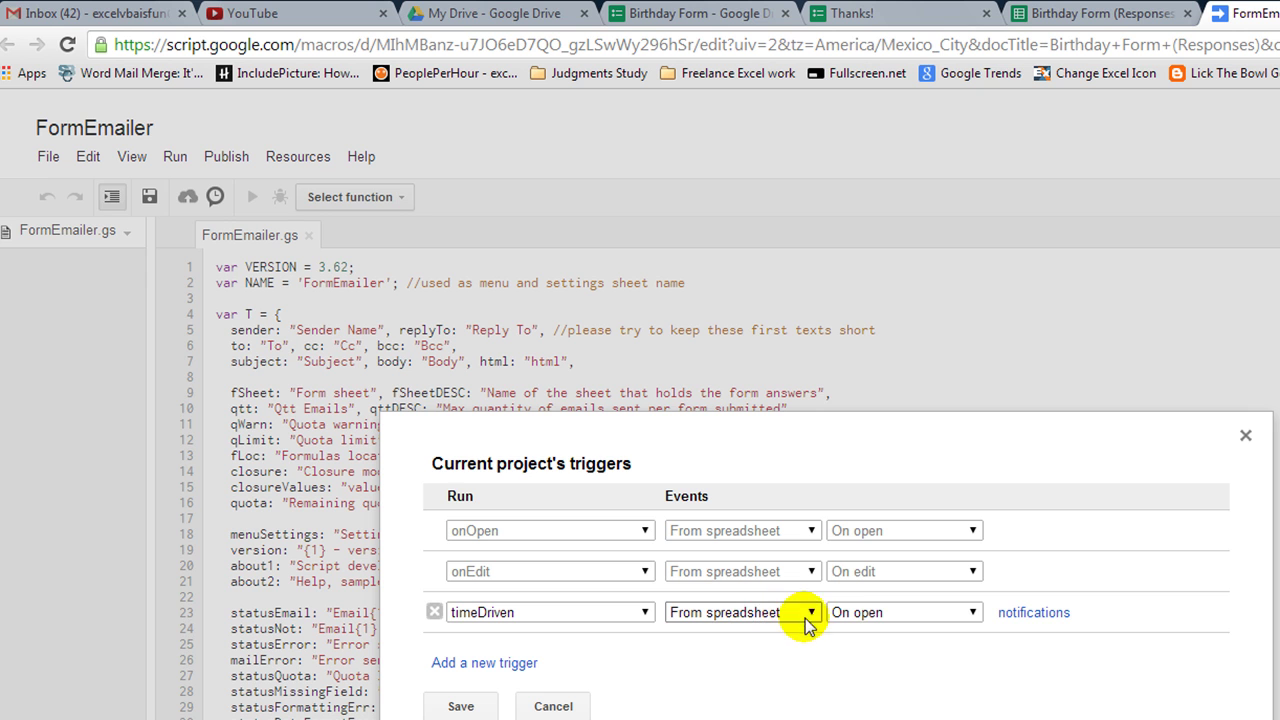
click(966, 612)
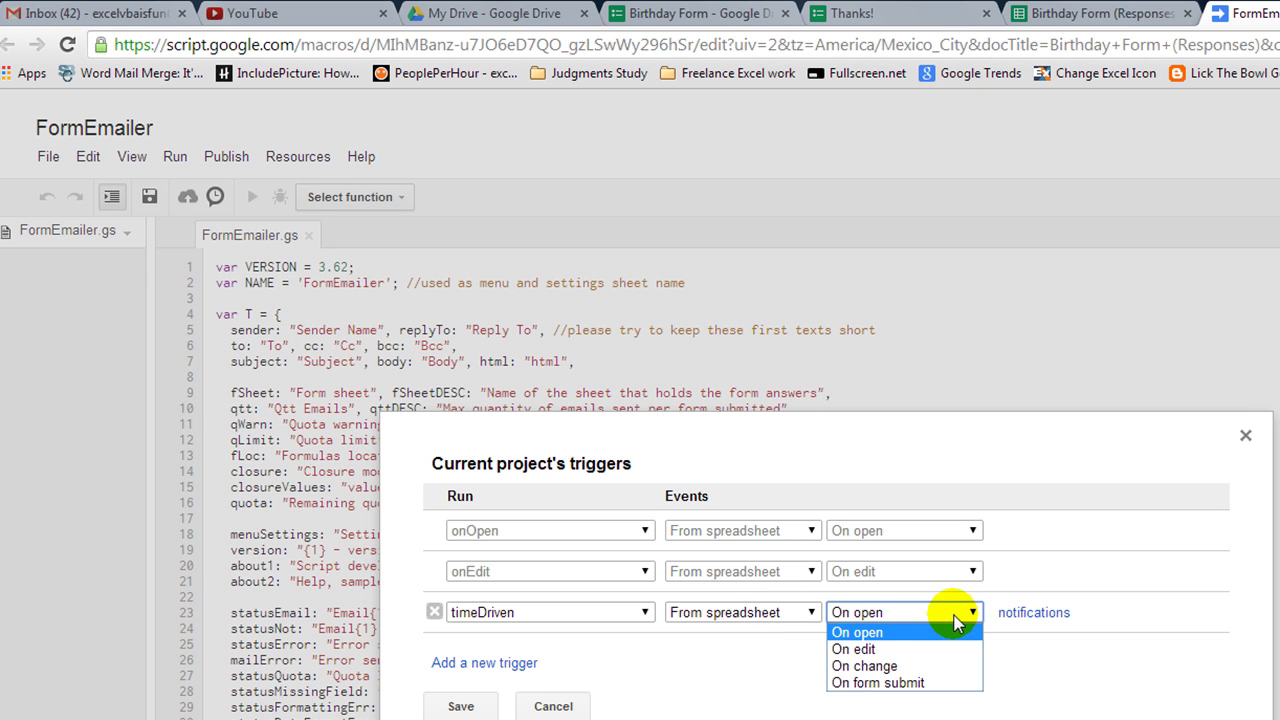
click(856, 684)
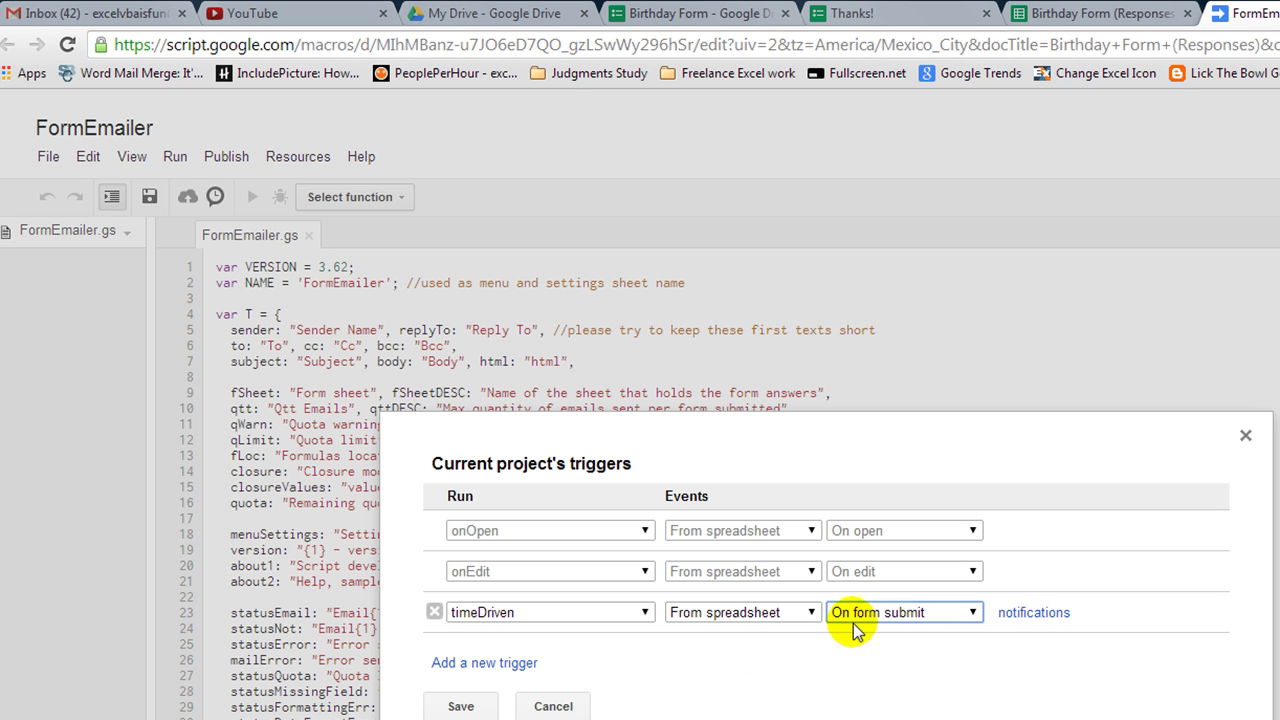
click(460, 706)
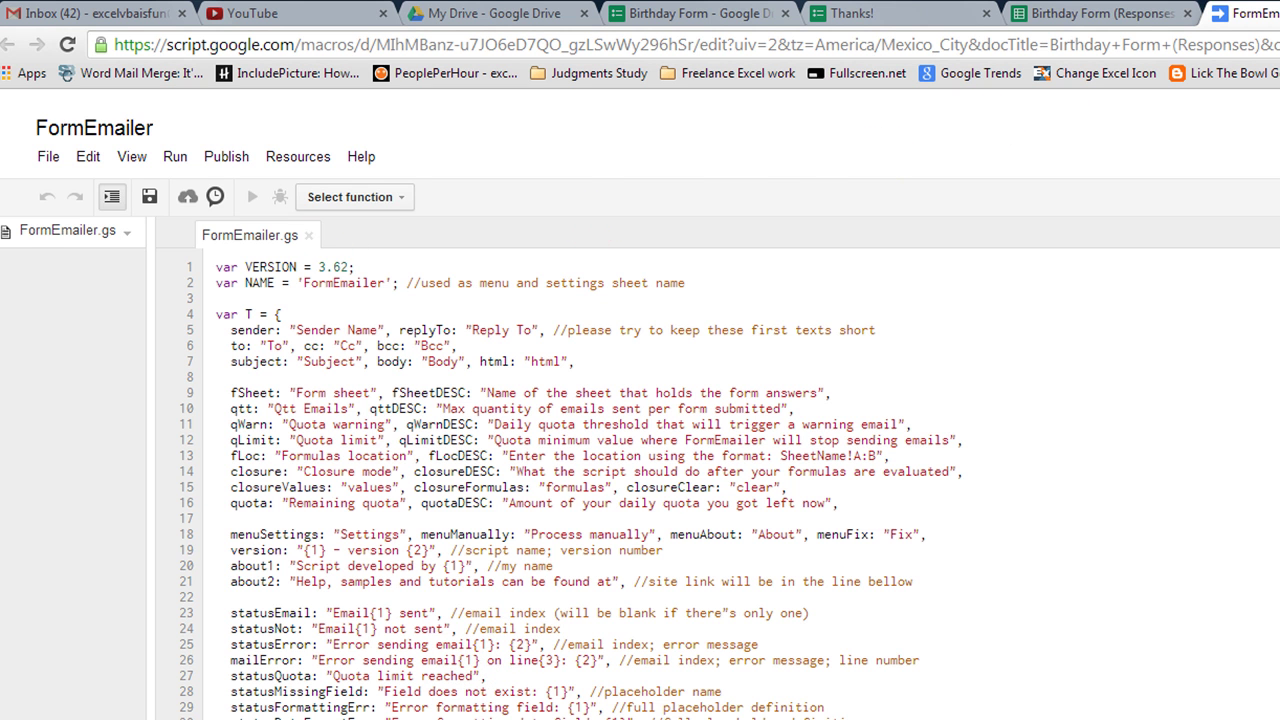
Step: Close the FormEmailer script and start another Birthday Form response from the Thanks! page
key(ctrl+w)
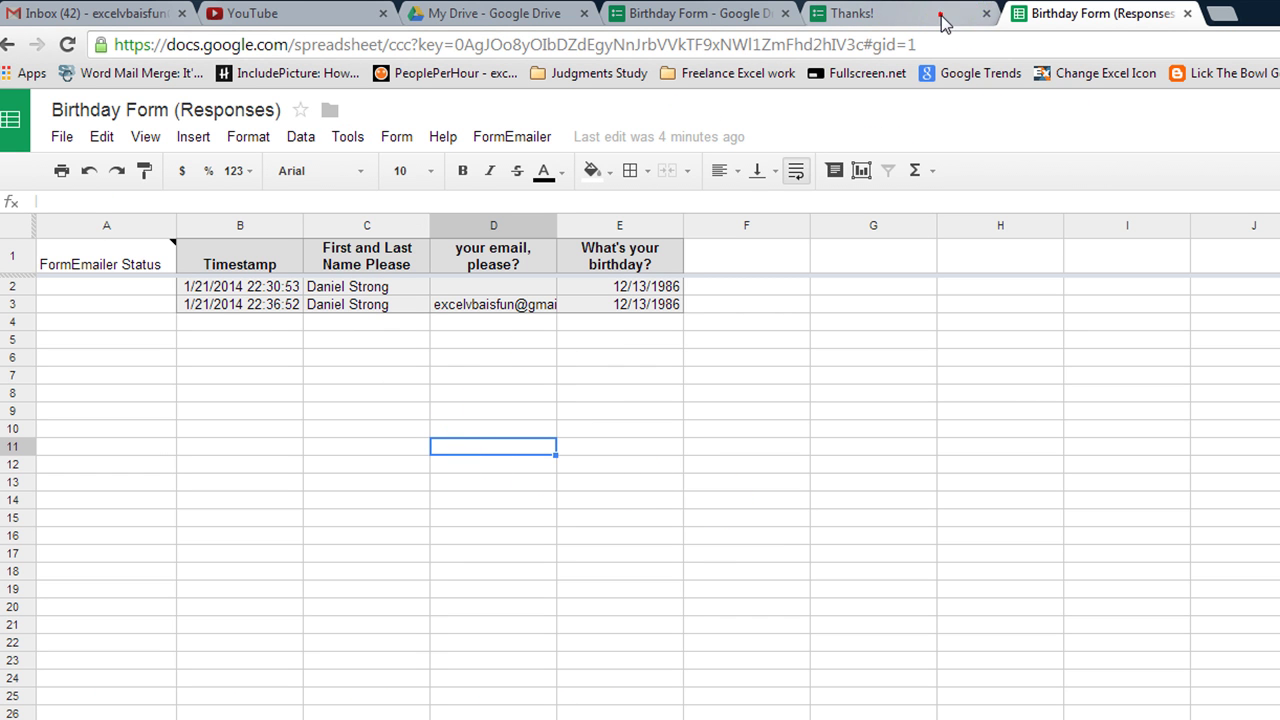
click(975, 15)
click(690, 340)
click(627, 421)
click(617, 442)
click(591, 489)
text(e)
click(595, 511)
click(532, 556)
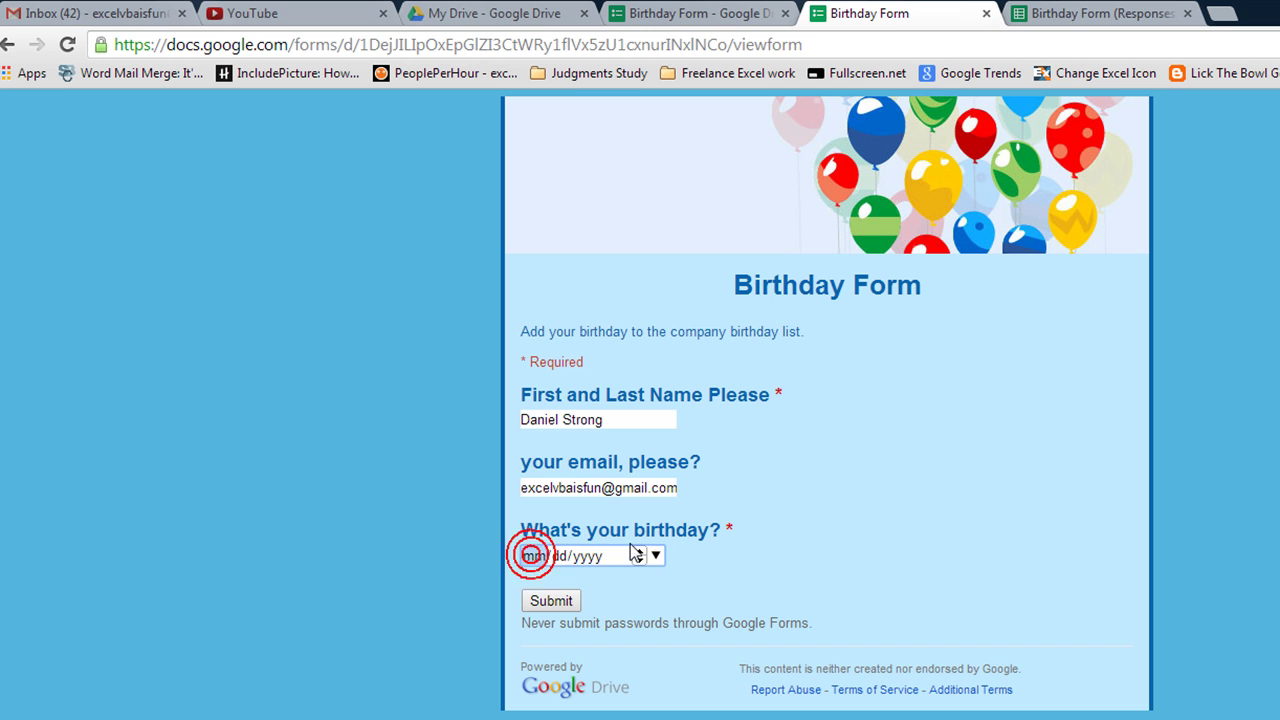
text(12/01/yyyy)
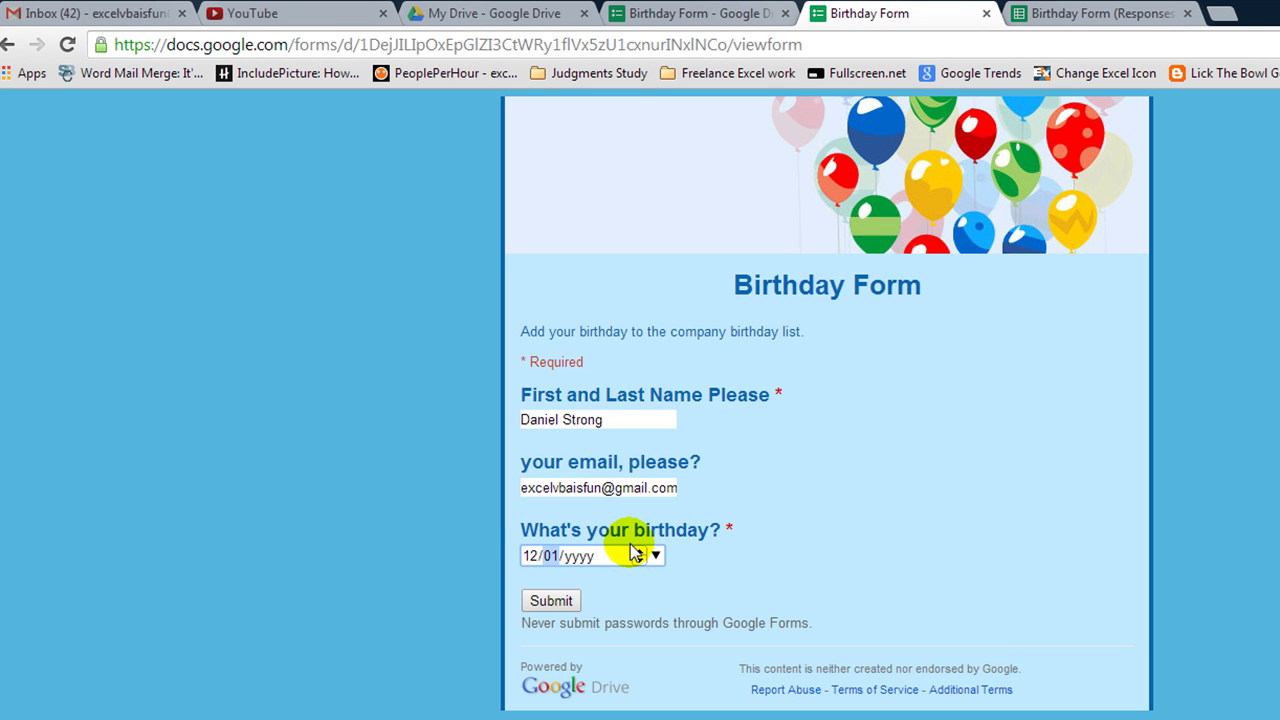
text(13)
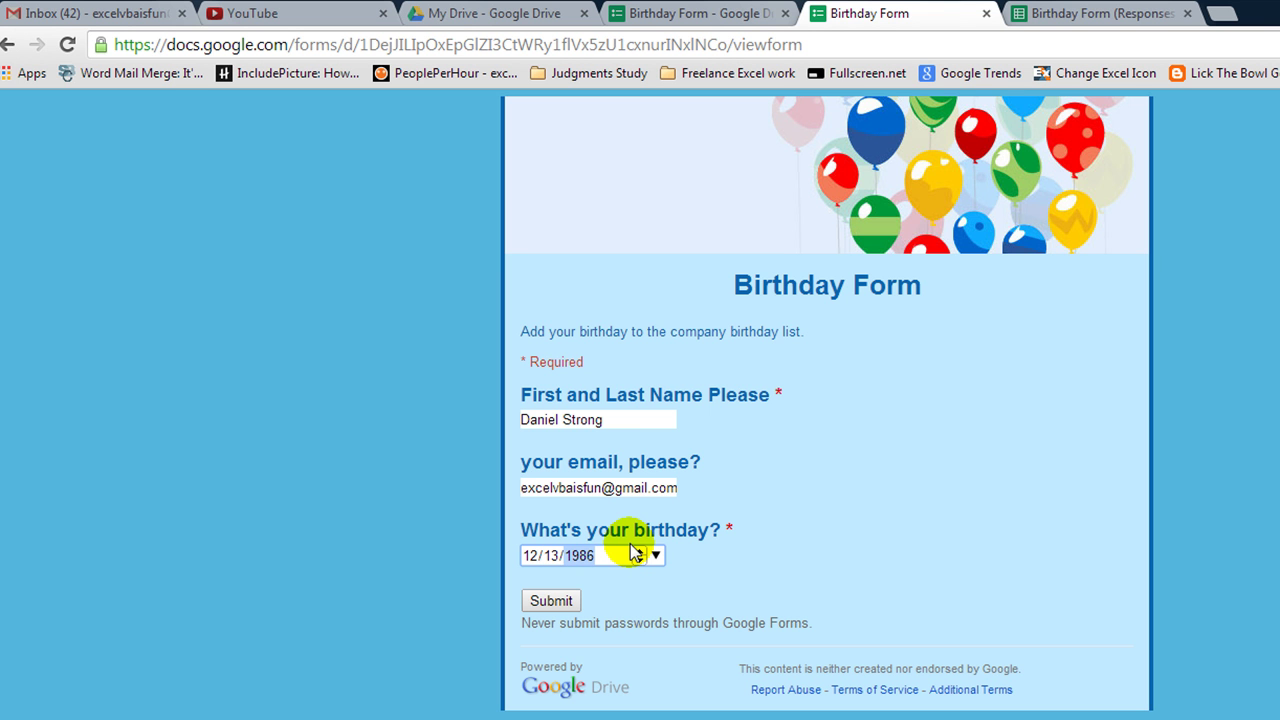
text(1986)
click(551, 600)
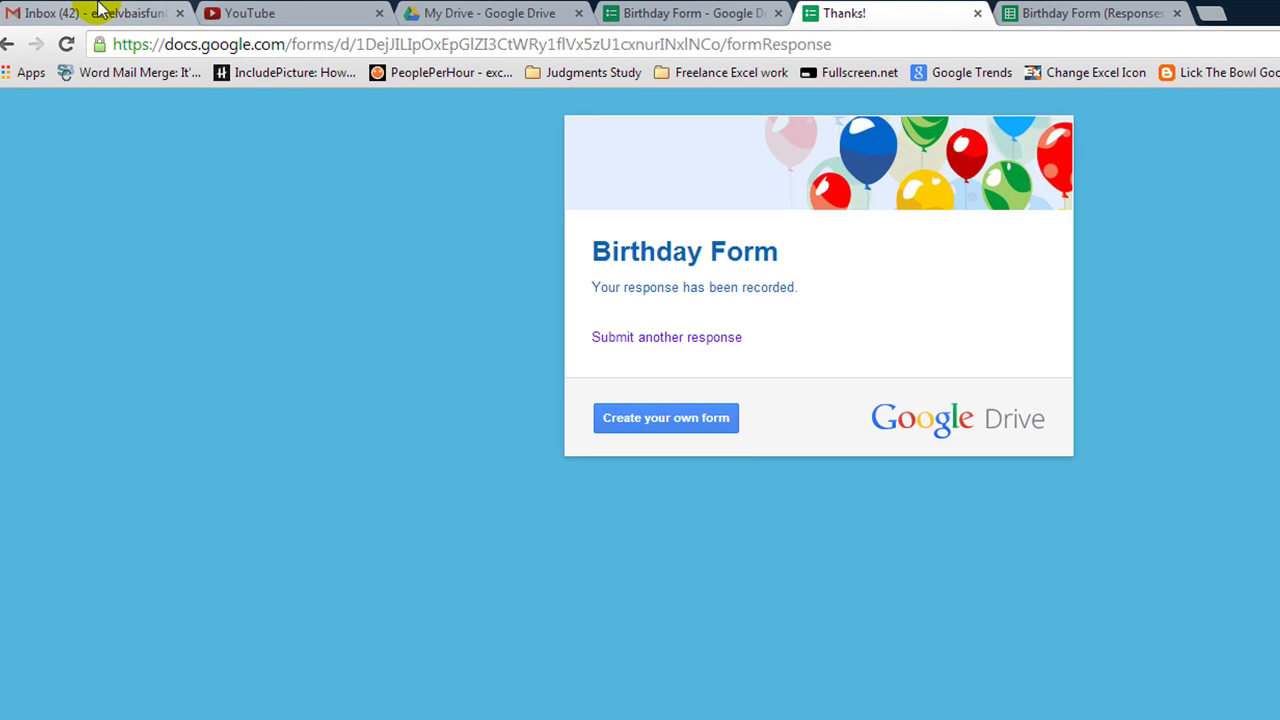
Step: Reload the Gmail inbox until the new submission notifications and confirmation emails show up
click(100, 10)
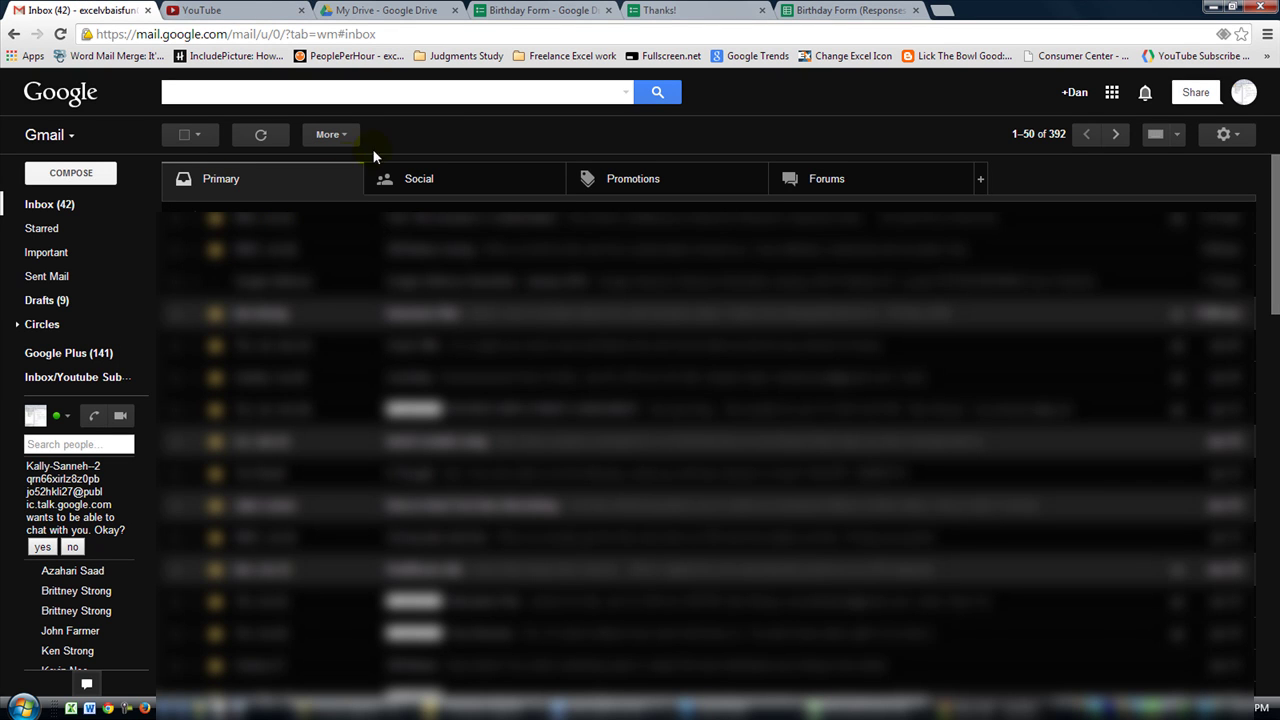
click(690, 8)
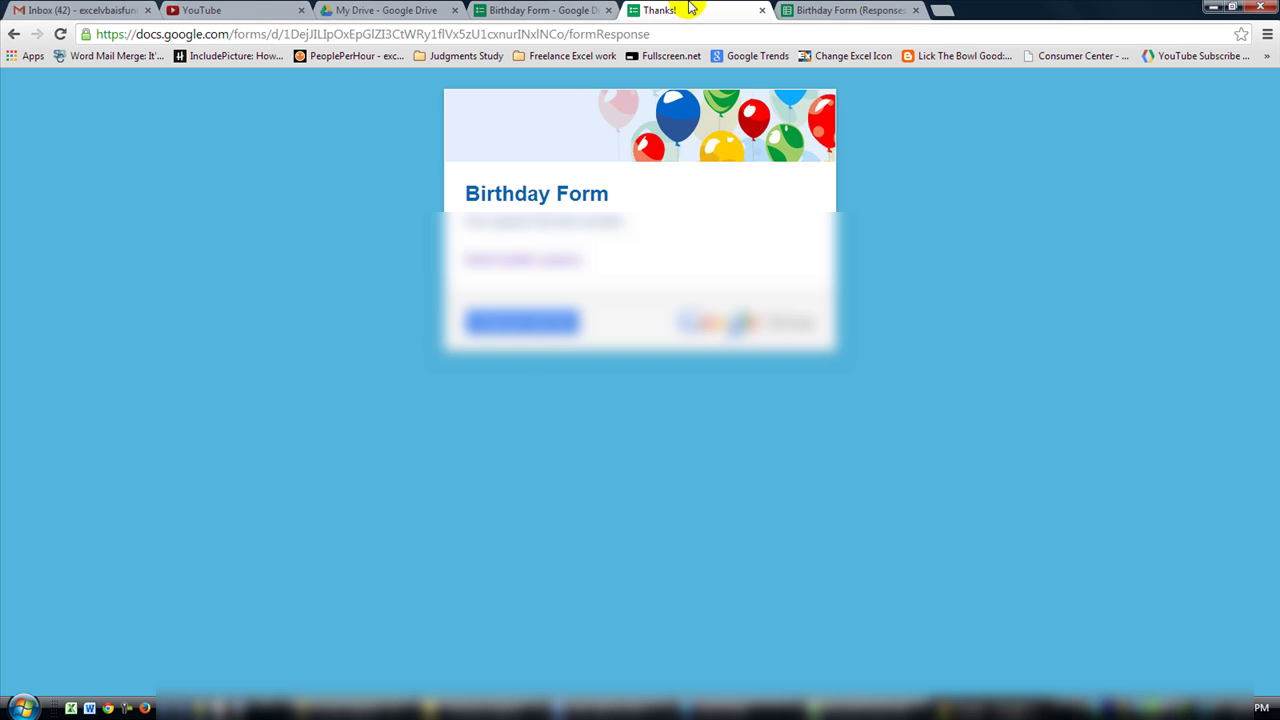
click(45, 10)
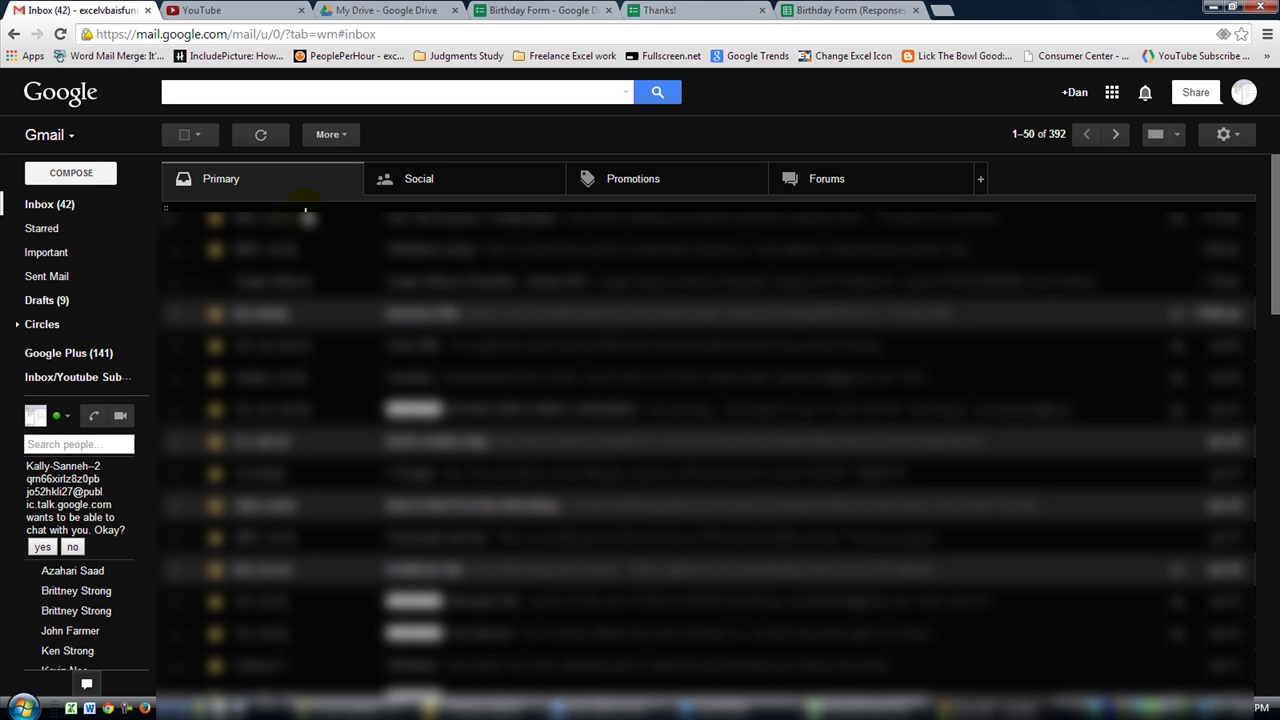
click(60, 33)
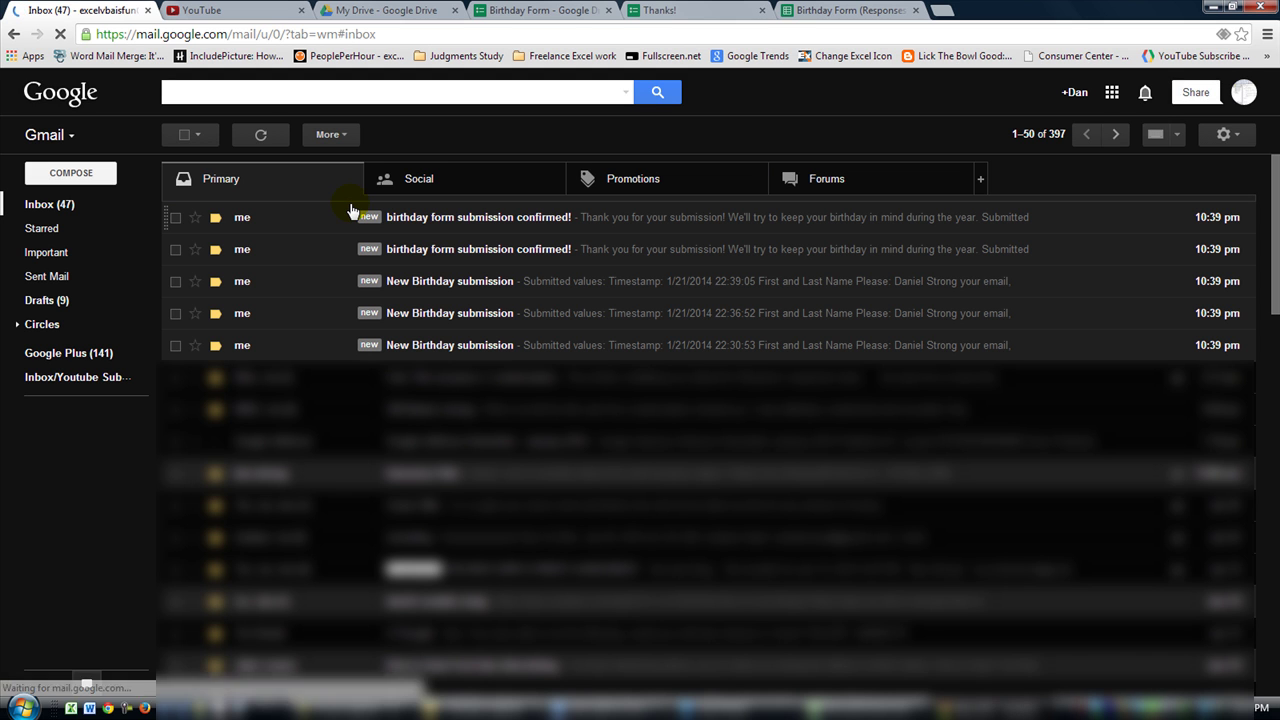
click(452, 350)
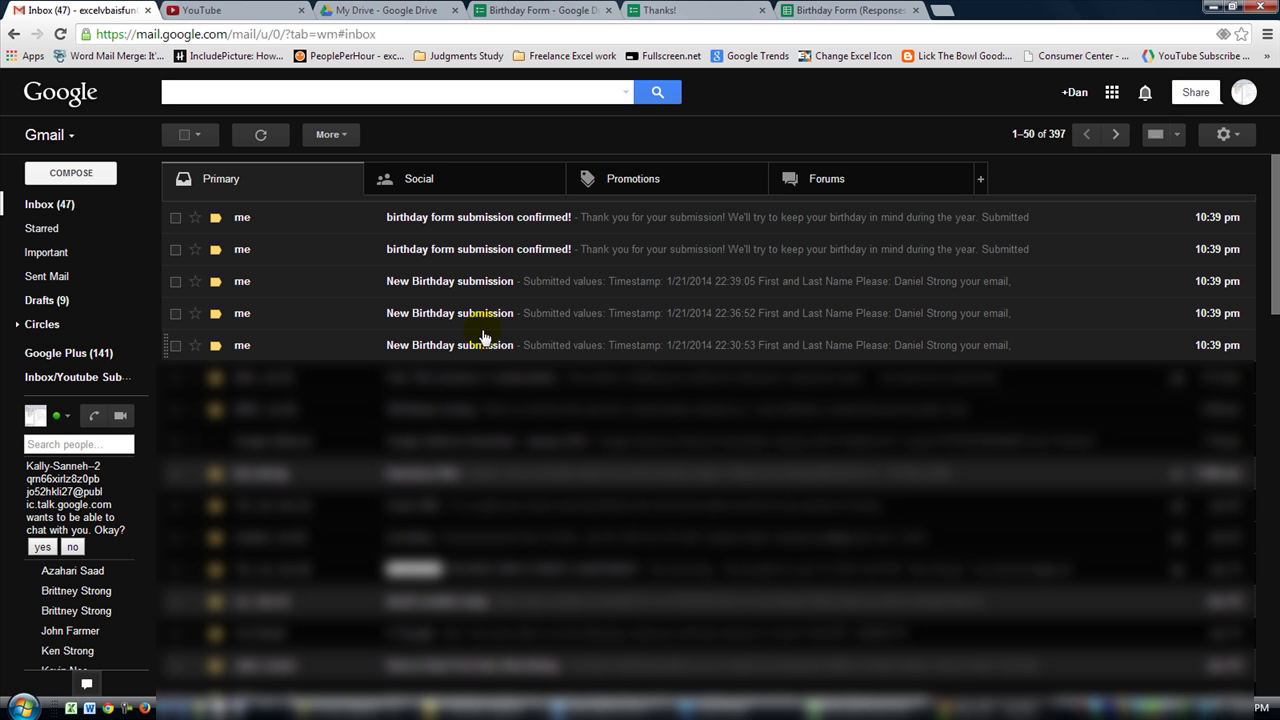
click(565, 10)
click(815, 10)
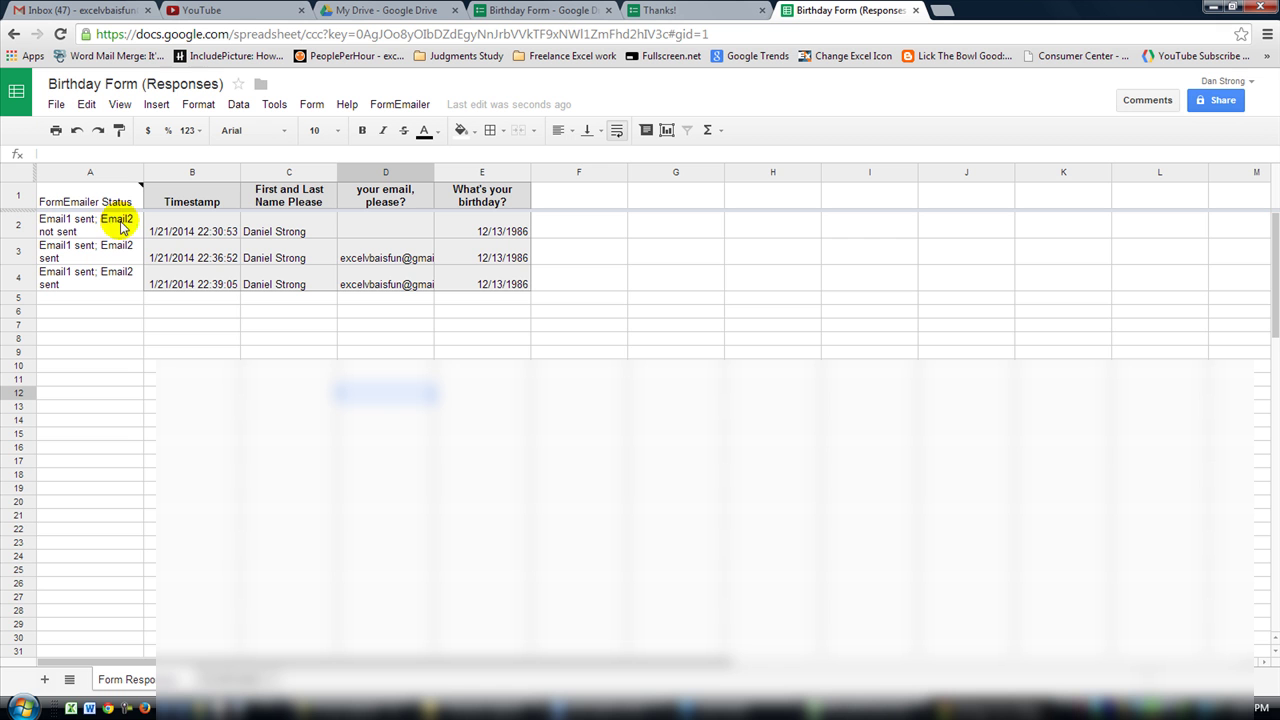
click(378, 228)
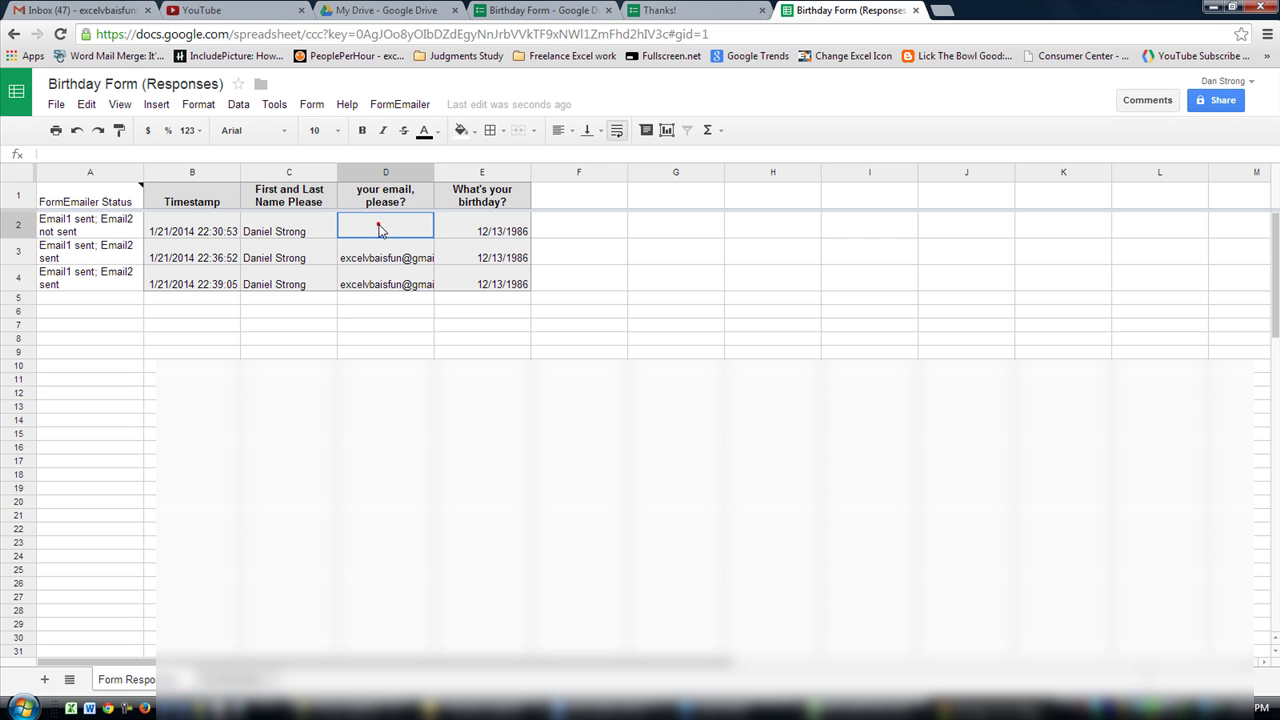
click(87, 253)
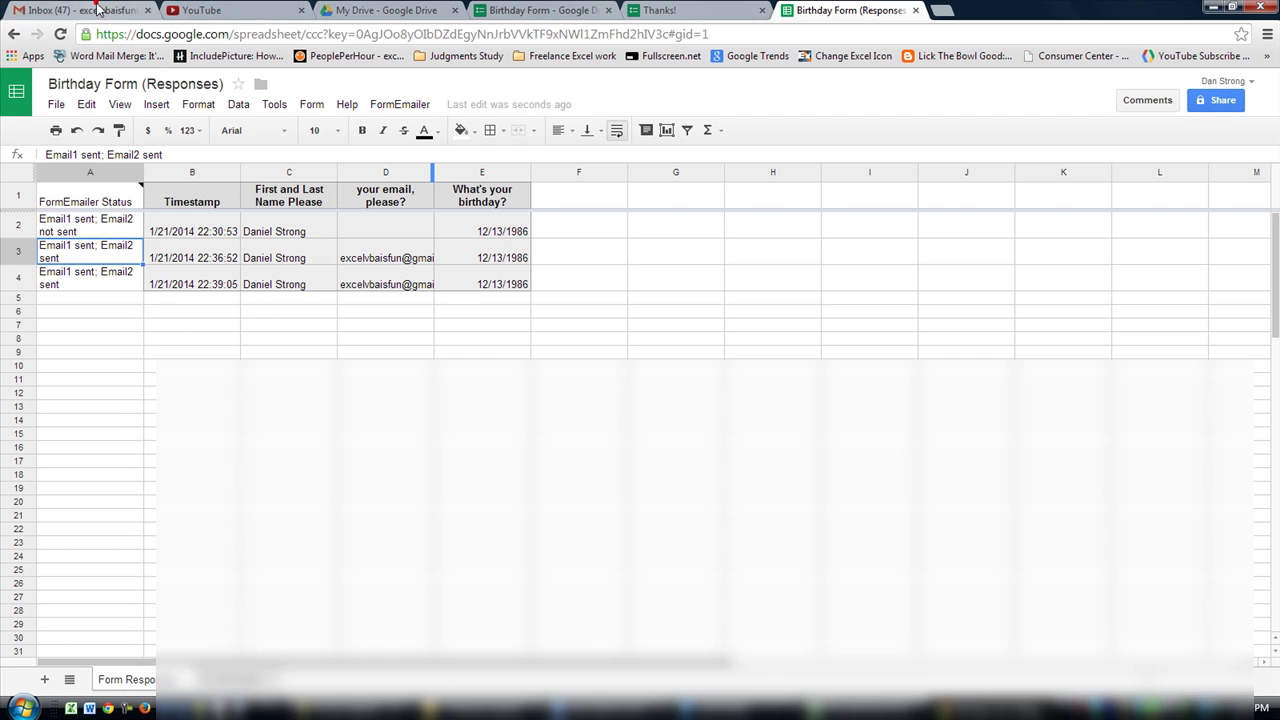
click(98, 10)
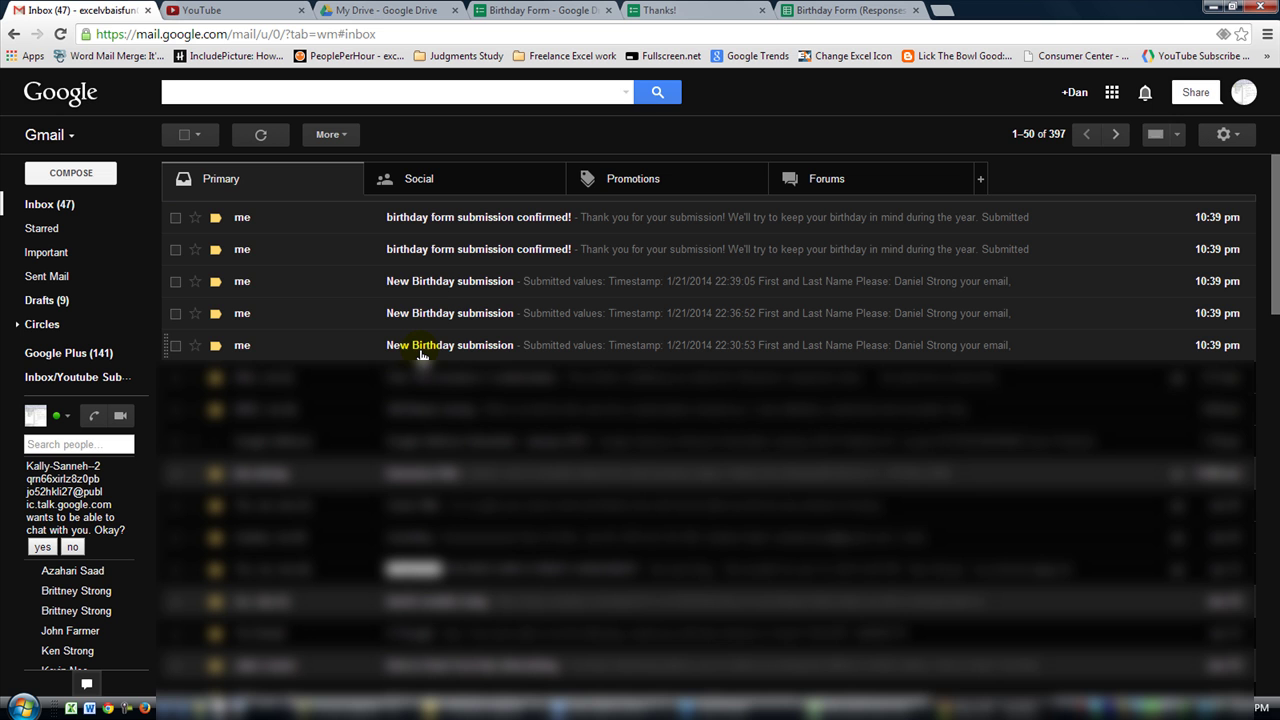
Step: Read two New Birthday submission notifications and one confirmation email, checking the submitted birthday
click(420, 355)
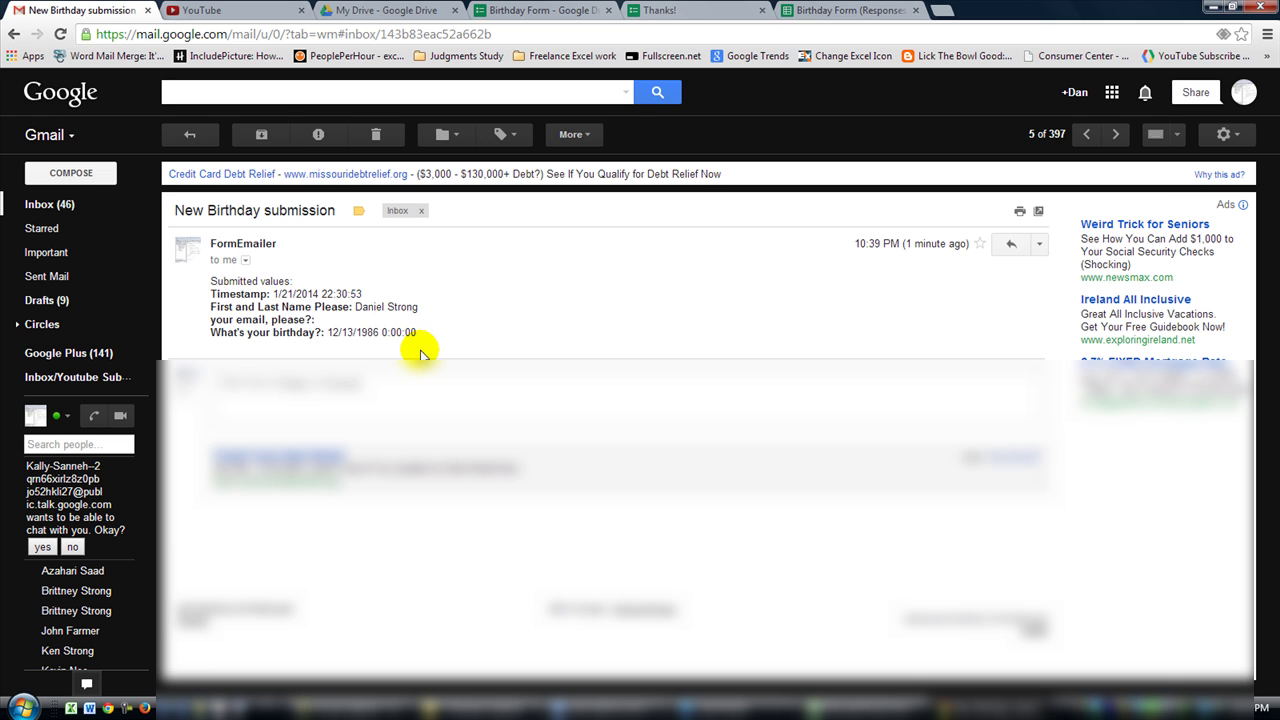
click(345, 340)
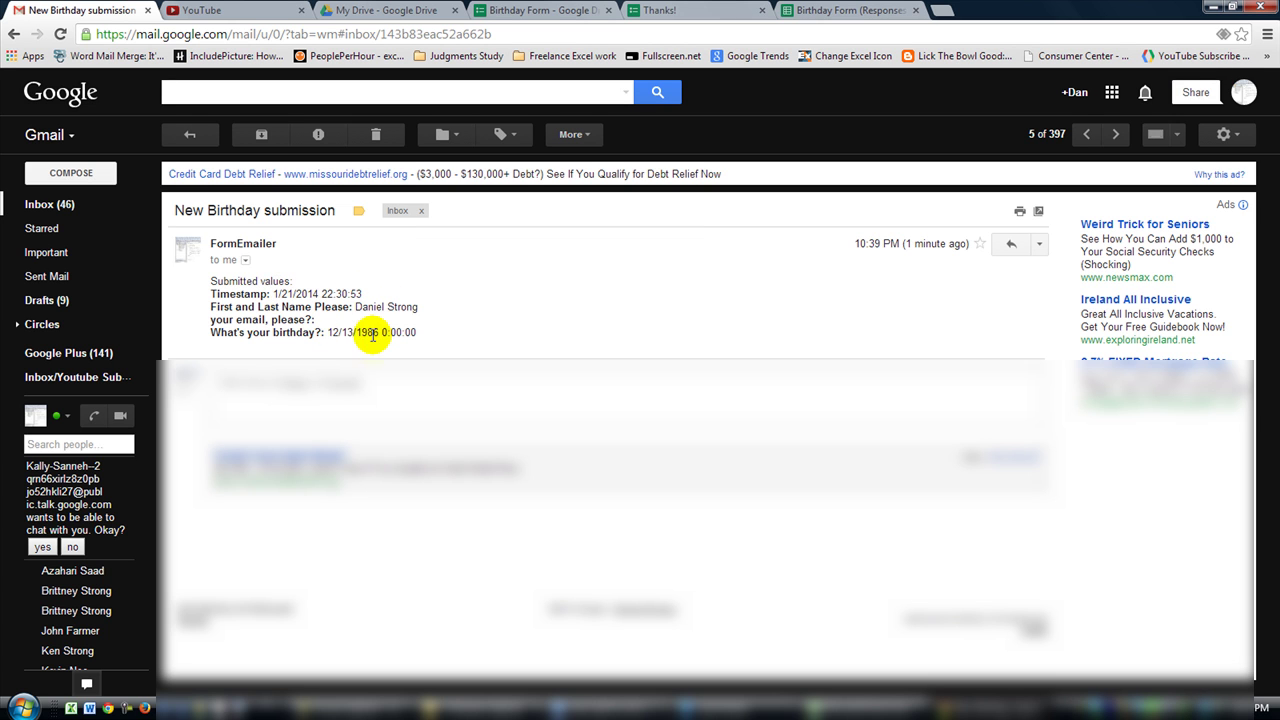
click(14, 34)
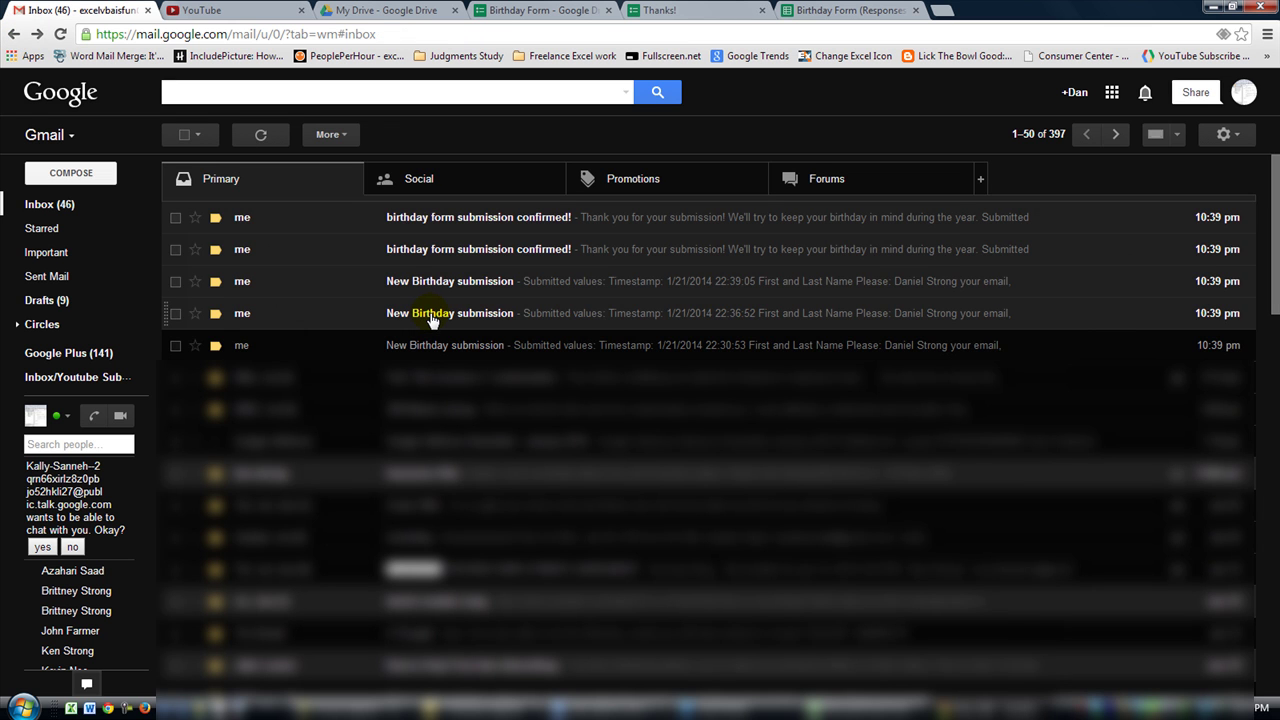
click(432, 315)
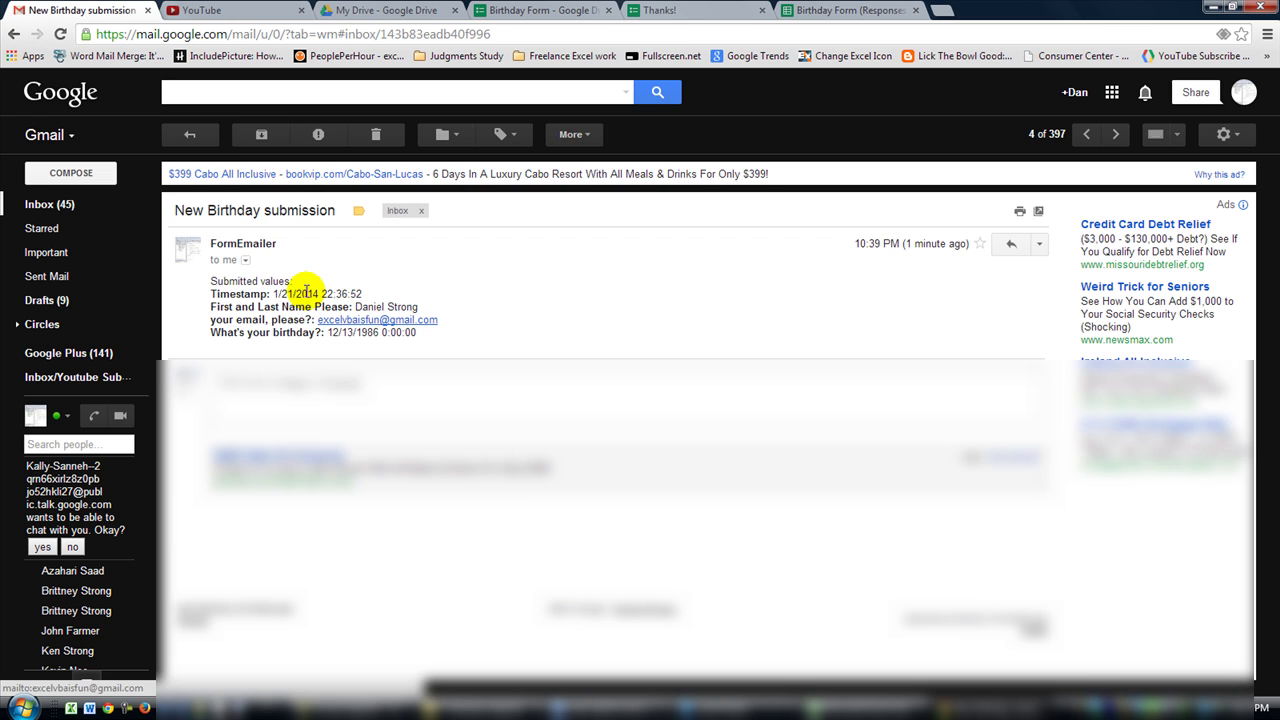
click(14, 34)
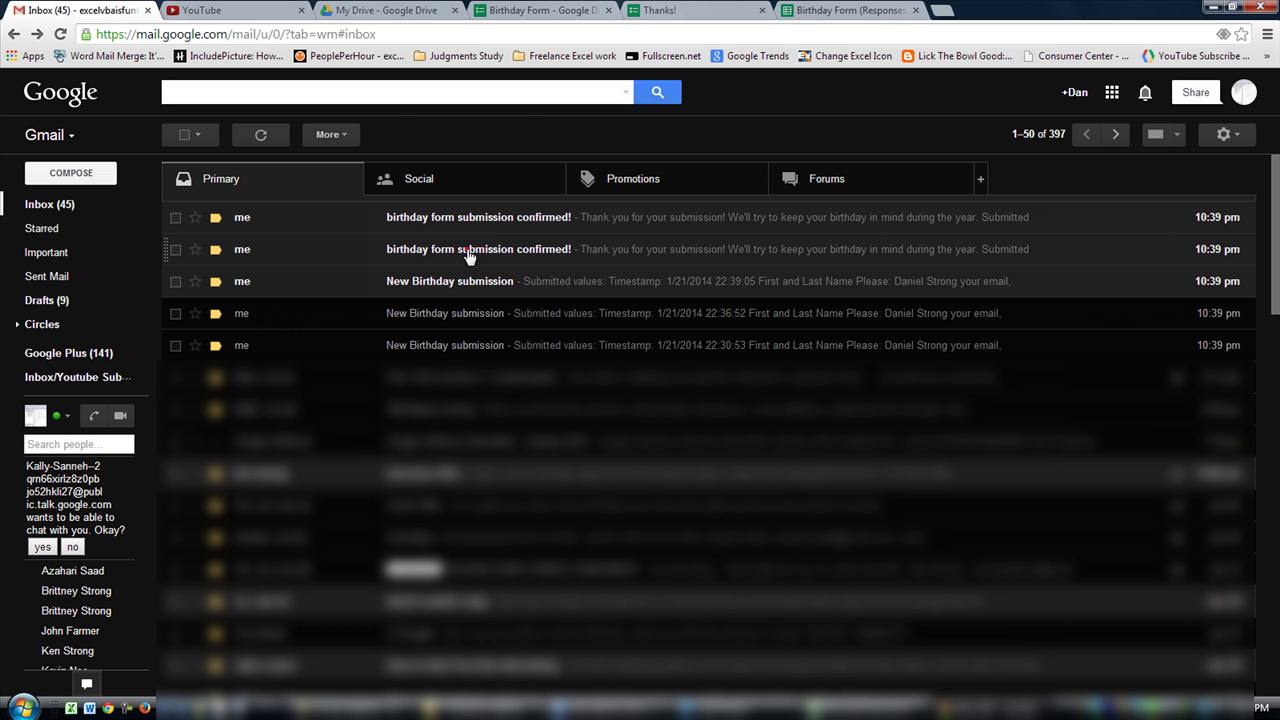
click(468, 256)
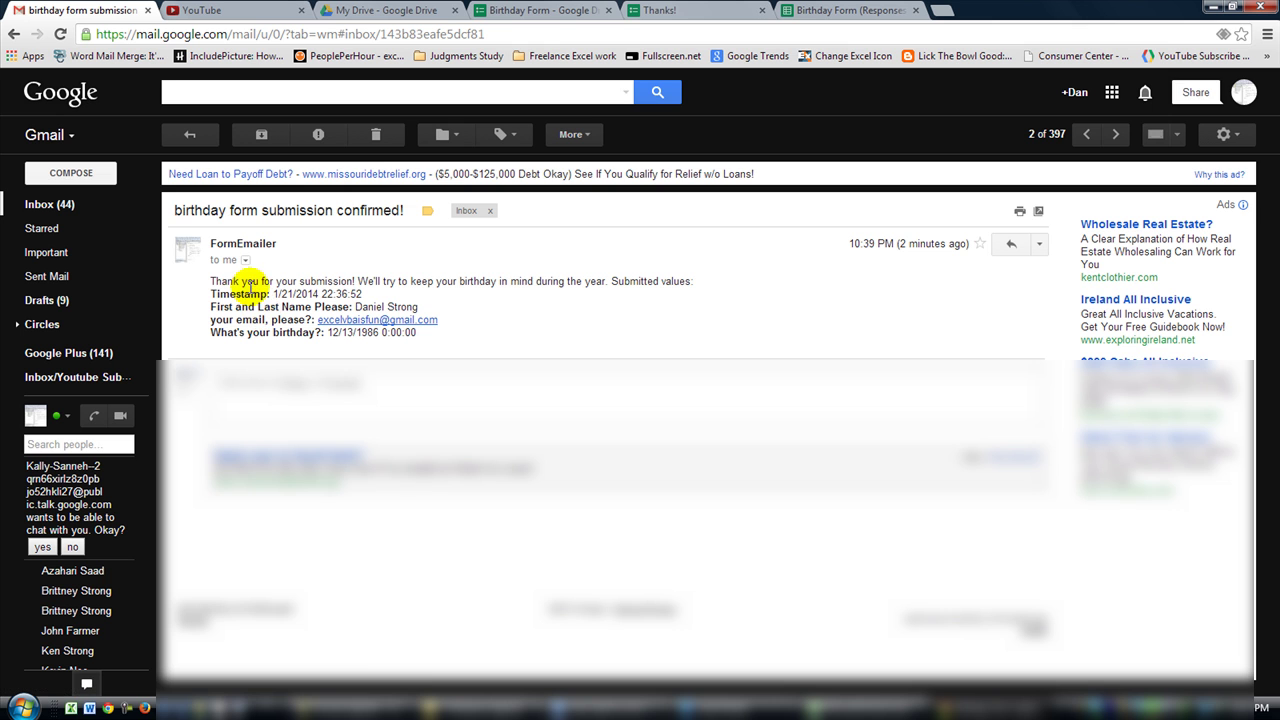
click(13, 36)
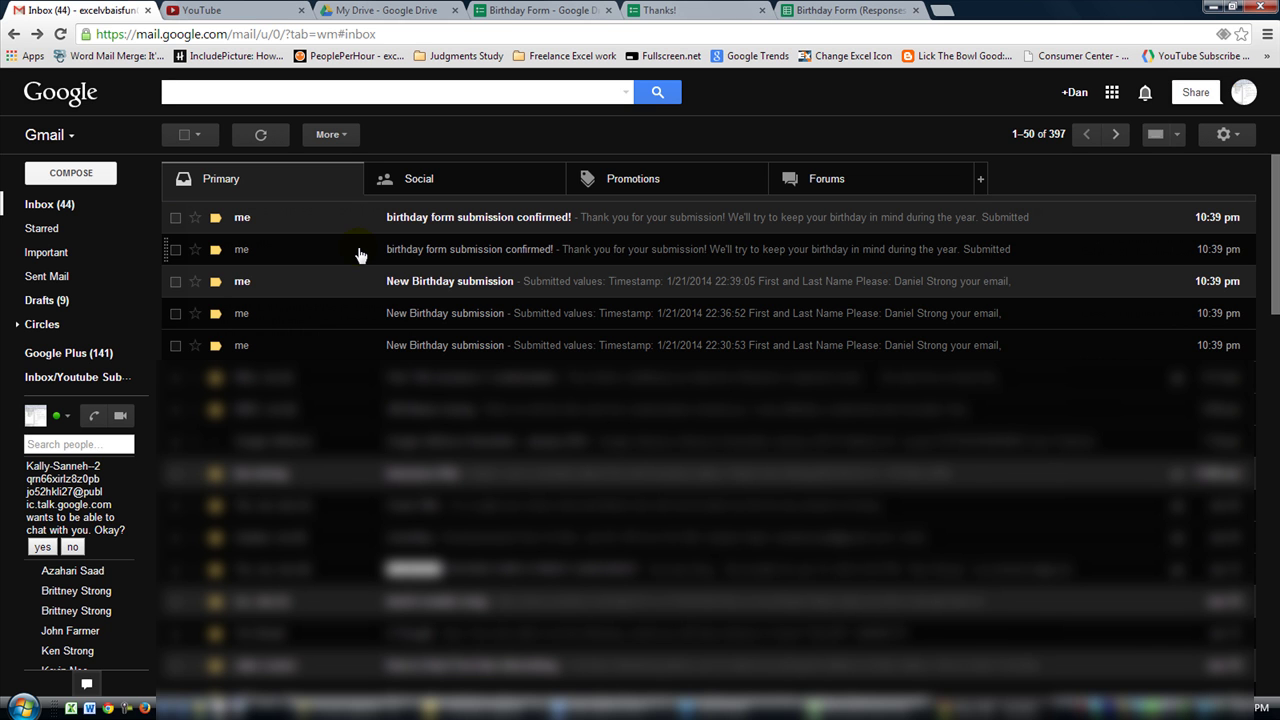
Step: Select the five test emails in the inbox and delete them
click(175, 217)
click(175, 249)
click(175, 281)
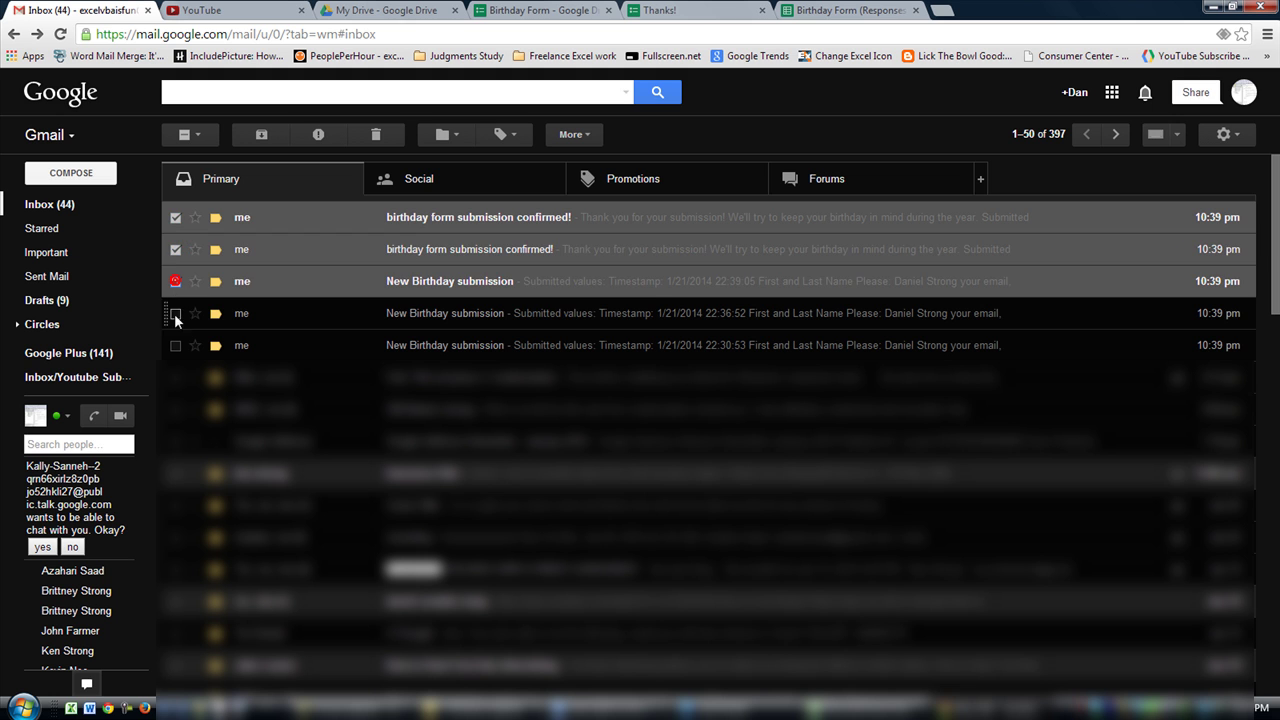
click(175, 313)
click(175, 345)
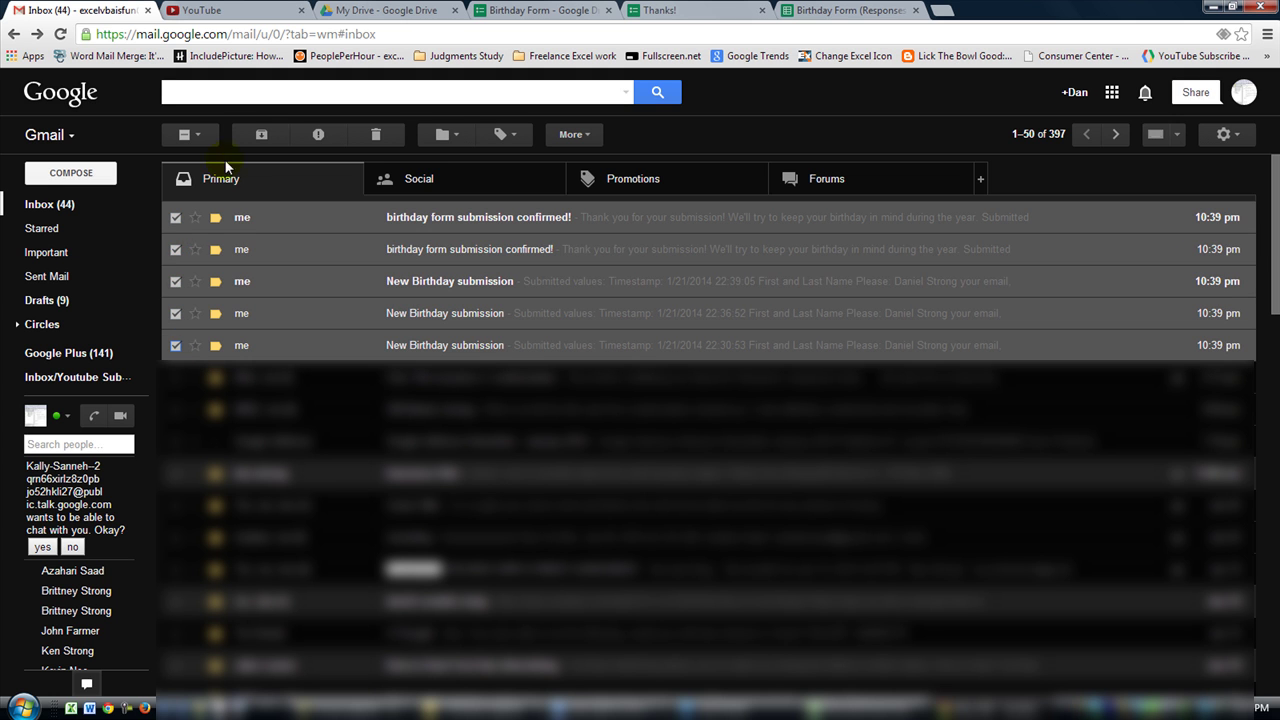
click(577, 140)
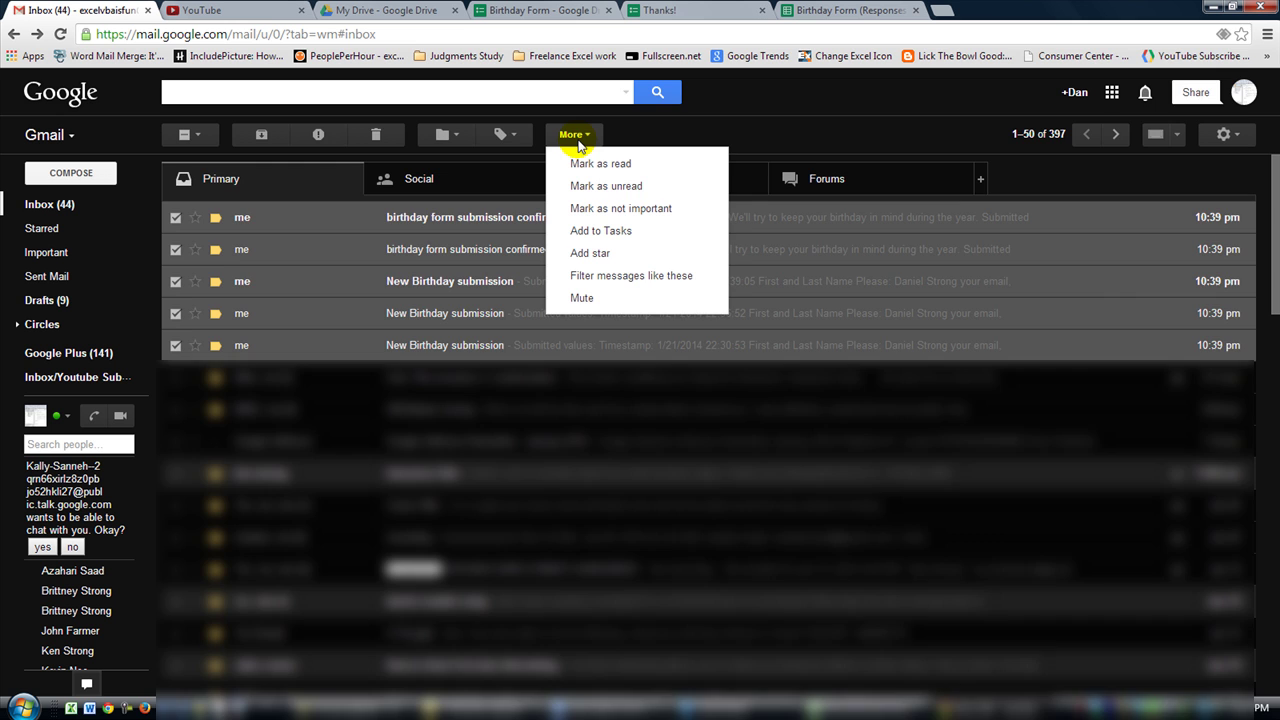
click(377, 135)
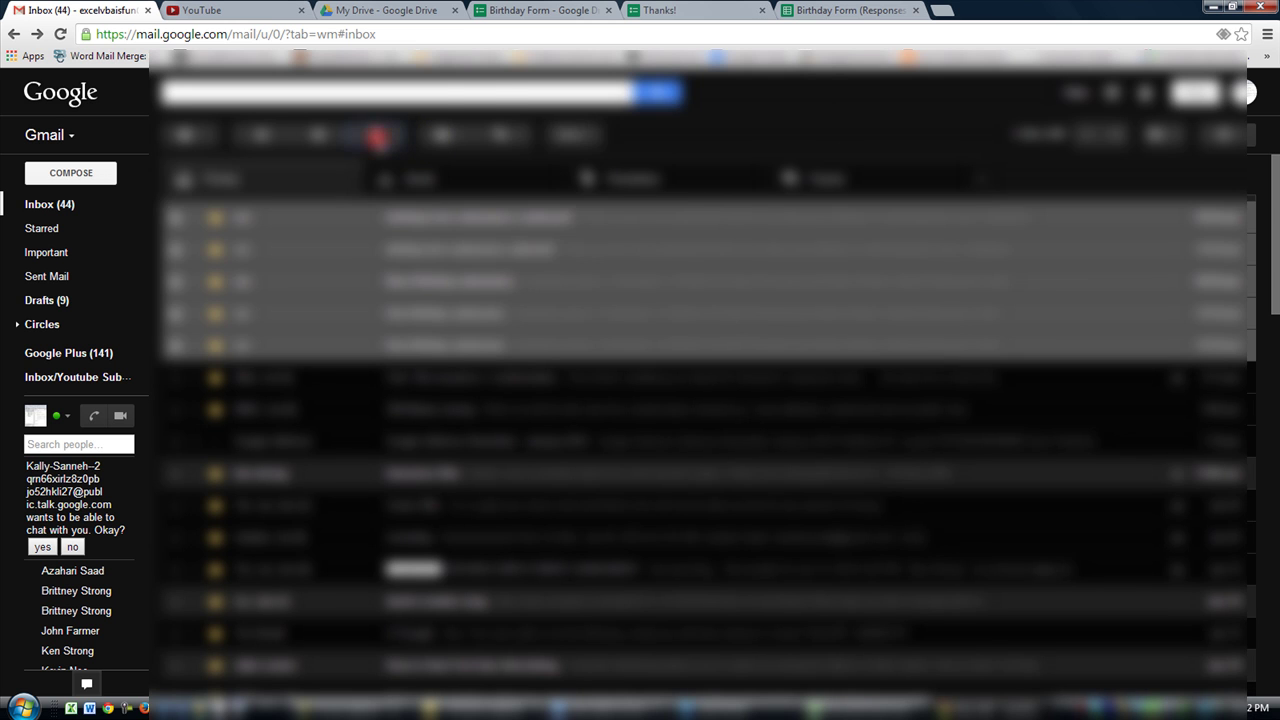